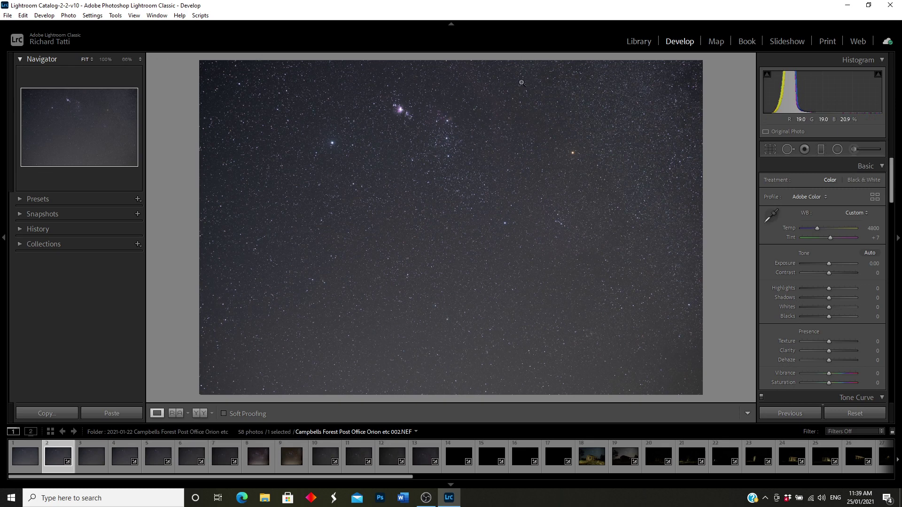
Step: Inspect the Orion nebula at close range in Campbells Forest Post Office Orion etc 002.NEF
{"action": "left_click", "coordinate": [412, 116]}
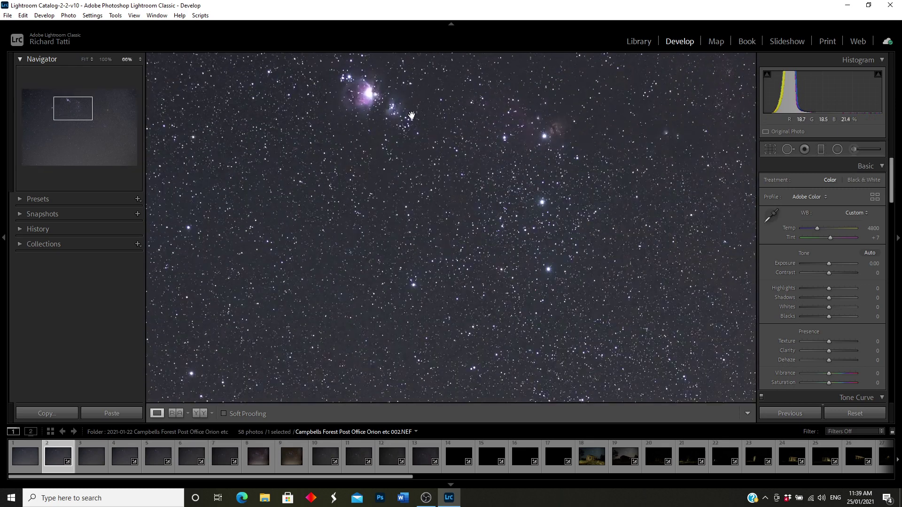
{"action": "left_click_drag", "start_coordinate": [490, 162], "coordinate": [492, 256]}
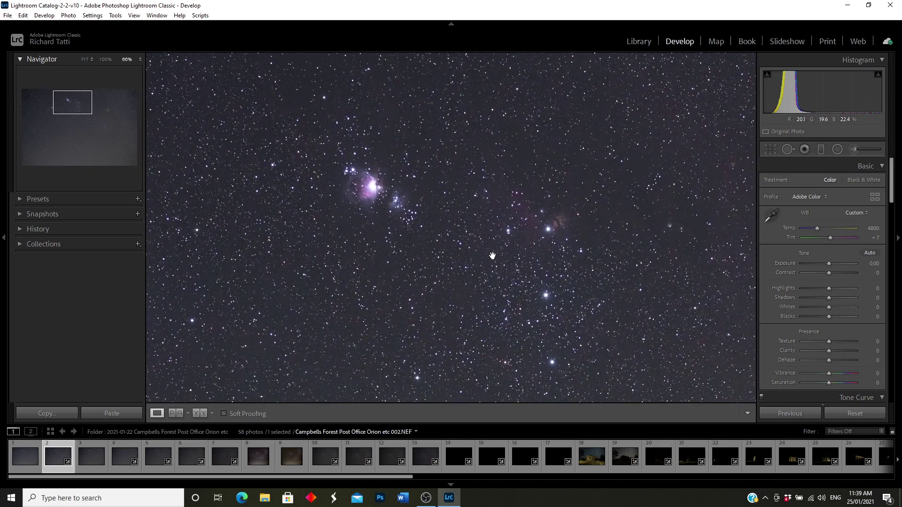
{"action": "left_click", "coordinate": [492, 253]}
Step: Compare the nebula in the stacked Sequator orion 50mm pano stack 2.tif with single frame 007.NEF and black frame number 14
{"action": "left_click", "coordinate": [321, 459]}
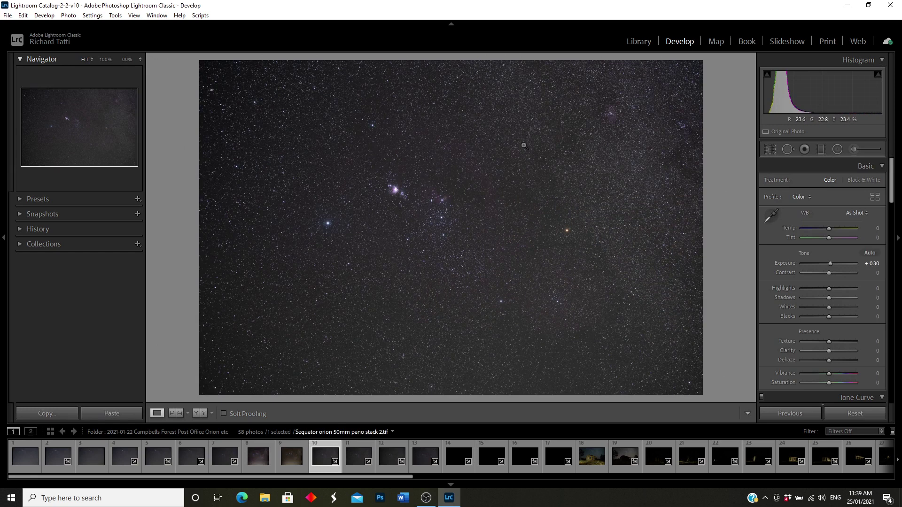
{"action": "left_click", "coordinate": [411, 194]}
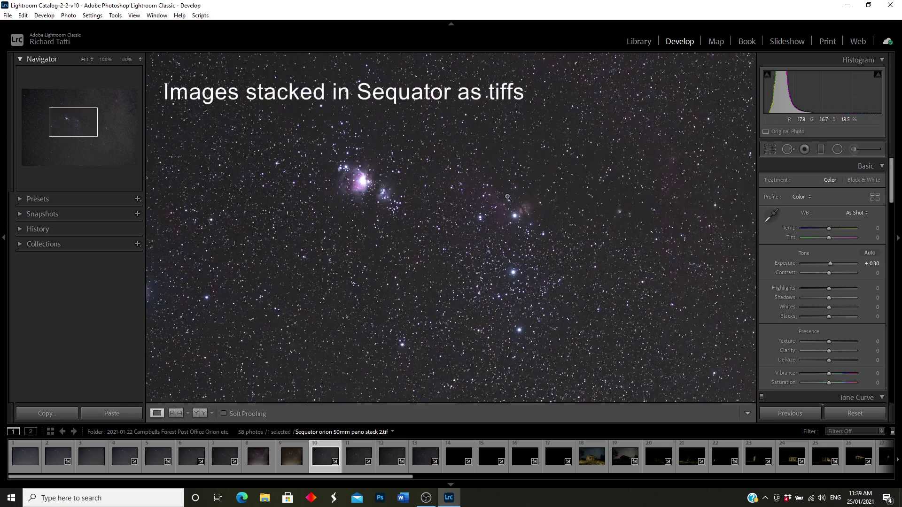
{"action": "left_click", "coordinate": [506, 197]}
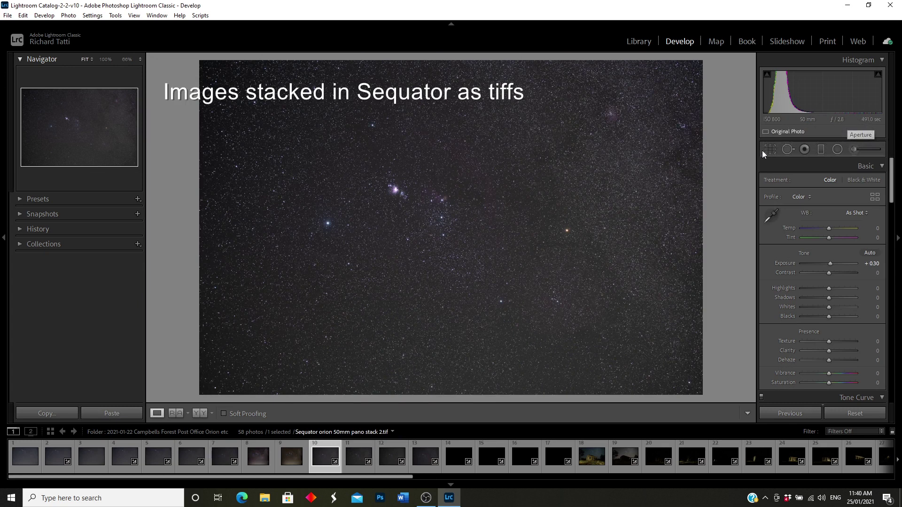
{"action": "key", "text": "Right"}
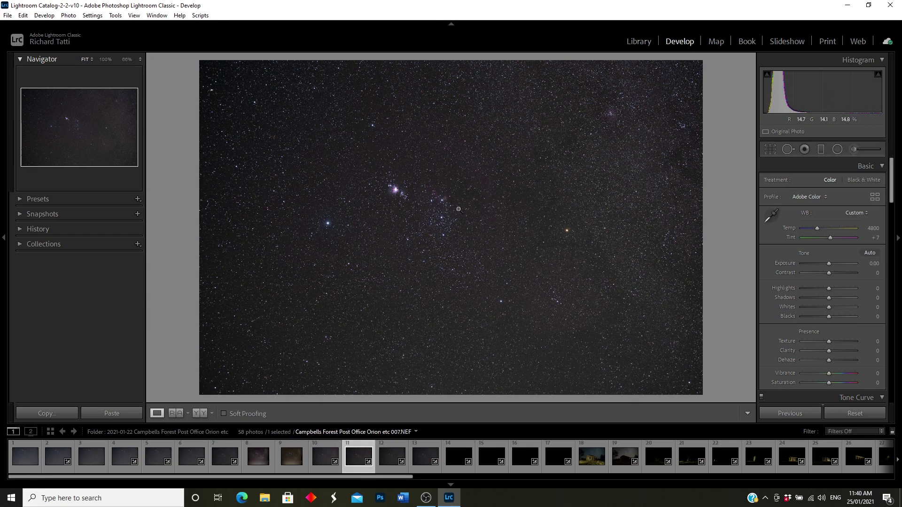
{"action": "left_click", "coordinate": [456, 460]}
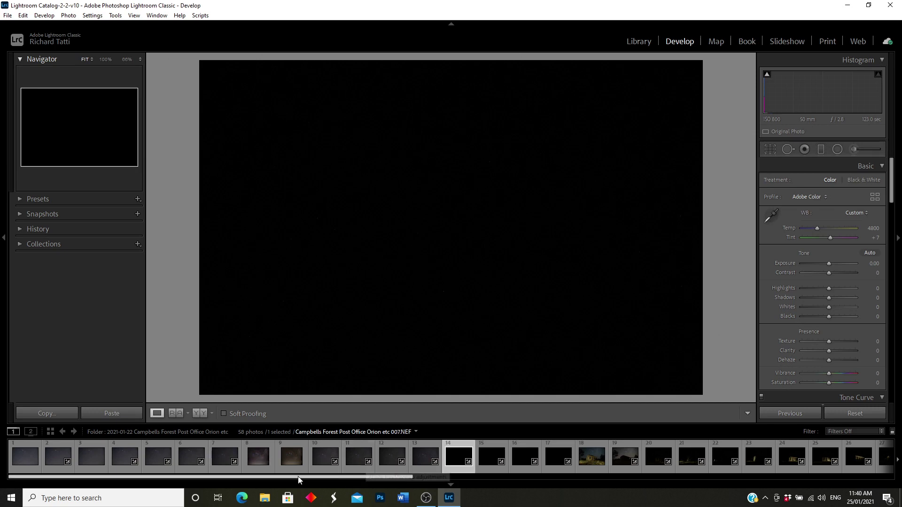
Step: Open Sequator orion 50mm pano stack 1-Edit-2.tif and examine the nebulae and the faint arc around Orion in close-up
{"action": "left_click", "coordinate": [257, 460]}
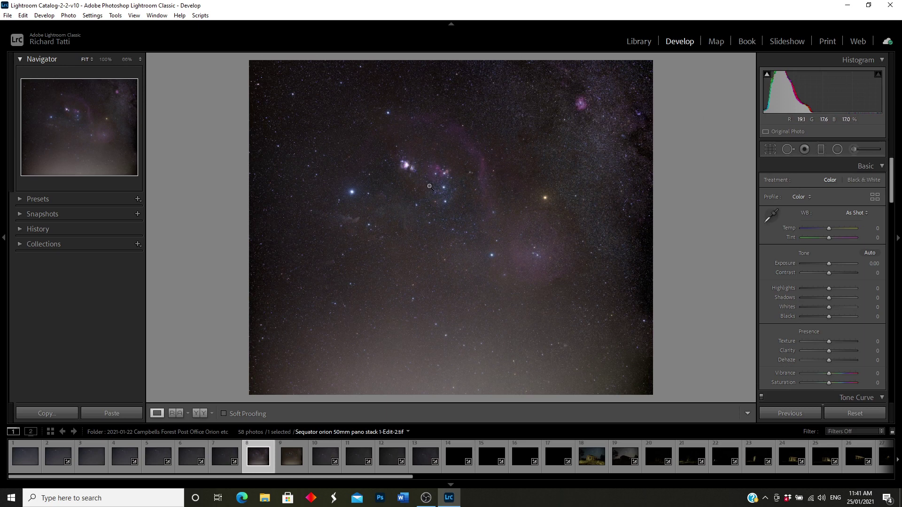
{"action": "left_click_drag", "start_coordinate": [447, 178], "coordinate": [464, 254]}
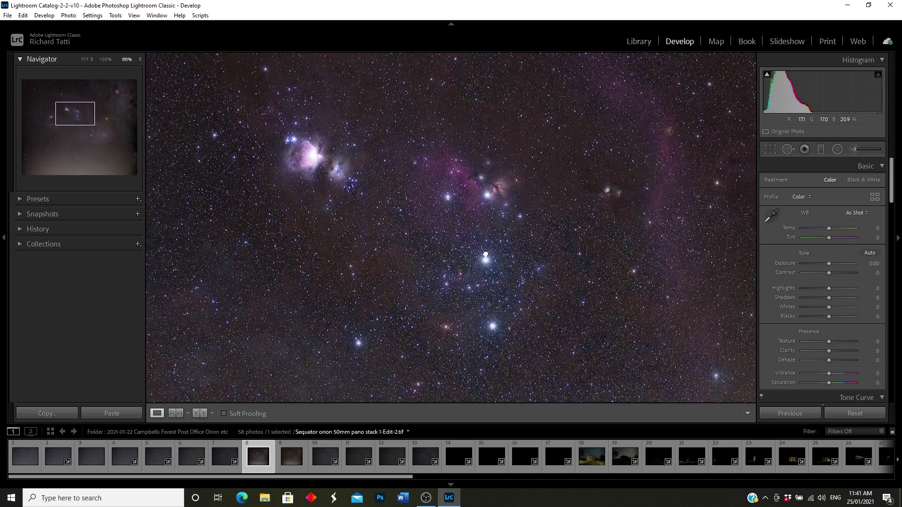
{"action": "left_click_drag", "start_coordinate": [616, 183], "coordinate": [516, 218]}
{"action": "left_click", "coordinate": [448, 230]}
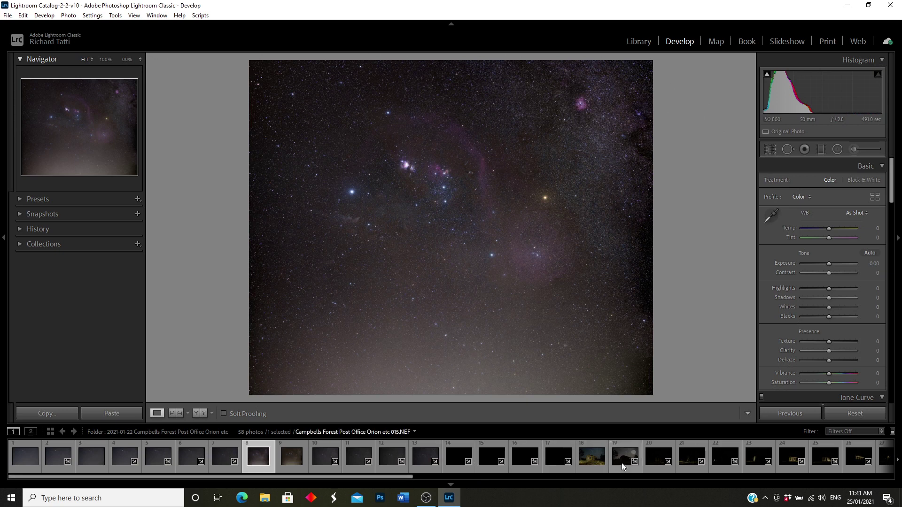
Step: Compare the finished light-painted cottage photo 014.NEF with the stacked Orion panorama
{"action": "left_click", "coordinate": [589, 461]}
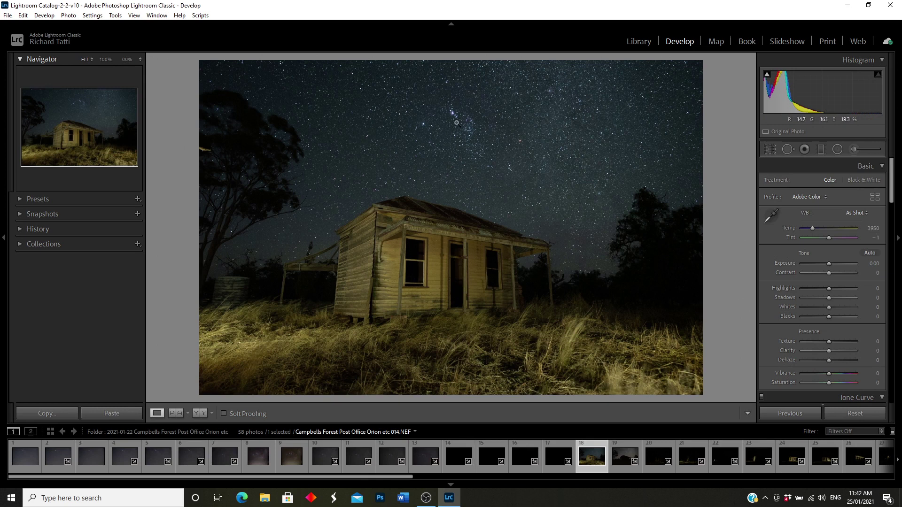
{"action": "left_click", "coordinate": [257, 460]}
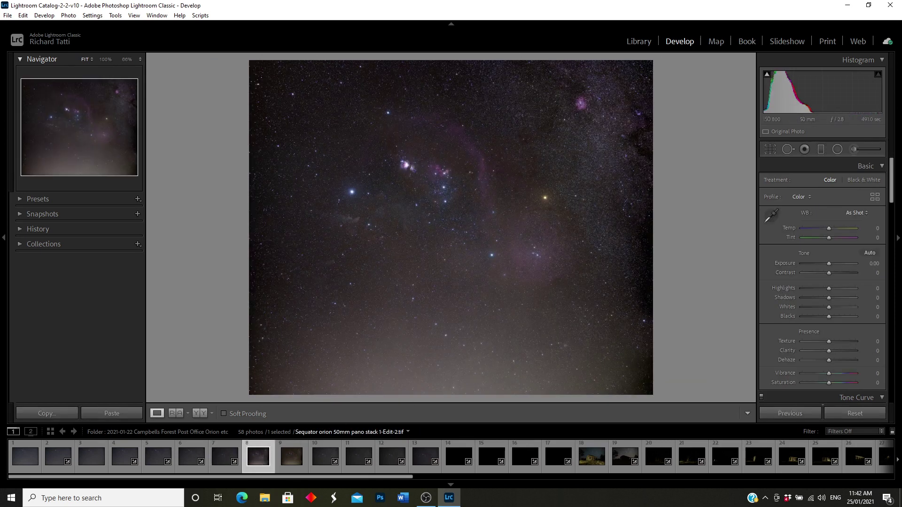
{"action": "left_click", "coordinate": [596, 460]}
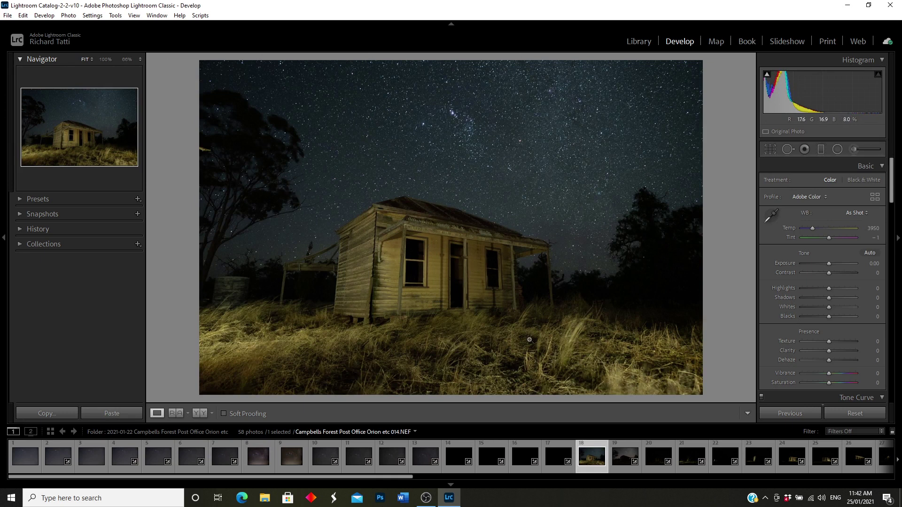
Step: Open the night sky exposure of the cottage, 015.NEF, and examine the stars around Orion in close-up
{"action": "left_click", "coordinate": [625, 458]}
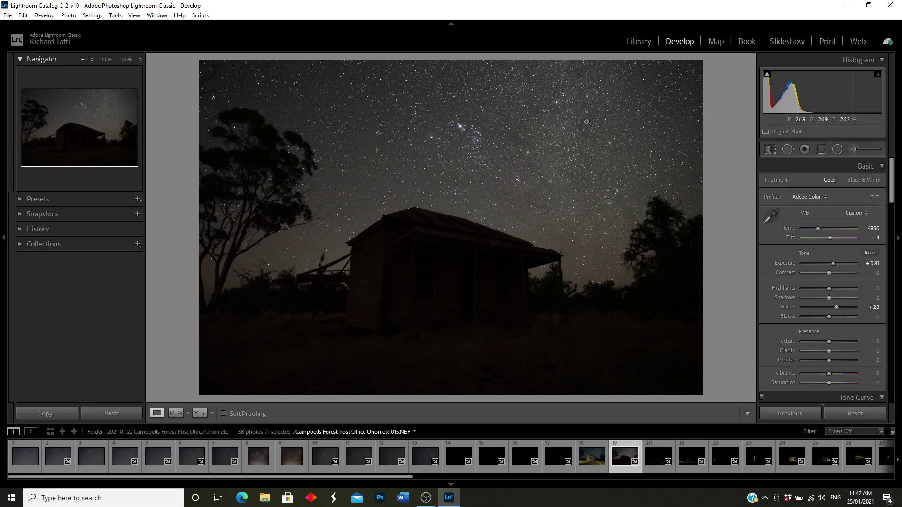
{"action": "left_click", "coordinate": [469, 135]}
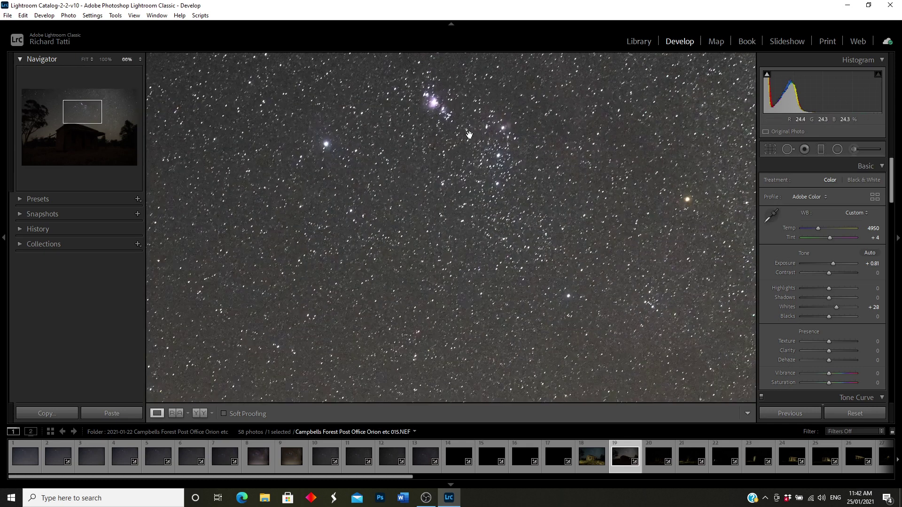
{"action": "left_click_drag", "start_coordinate": [469, 135], "coordinate": [492, 214]}
{"action": "left_click", "coordinate": [492, 214]}
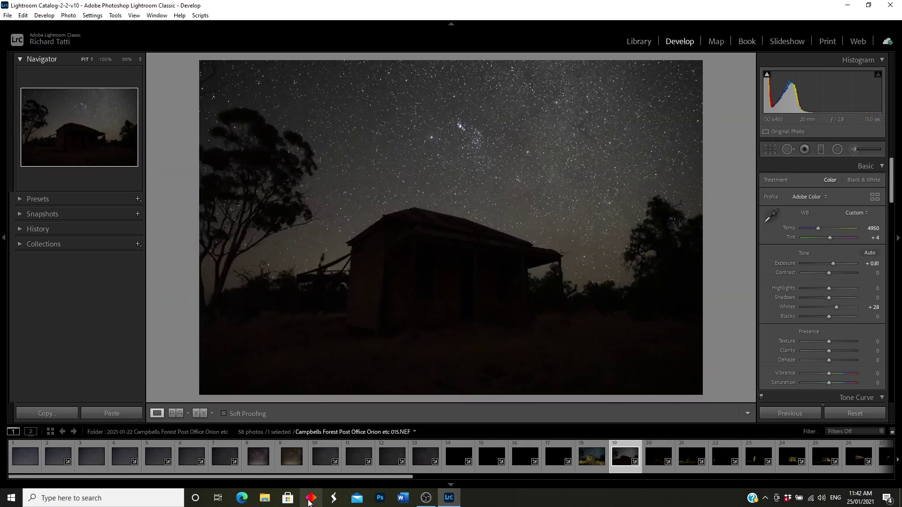
Step: Open light-painted frame 017.NEF and review its basic, sharpening, noise reduction and lens correction settings
{"action": "left_click_drag", "start_coordinate": [370, 477], "coordinate": [582, 481]}
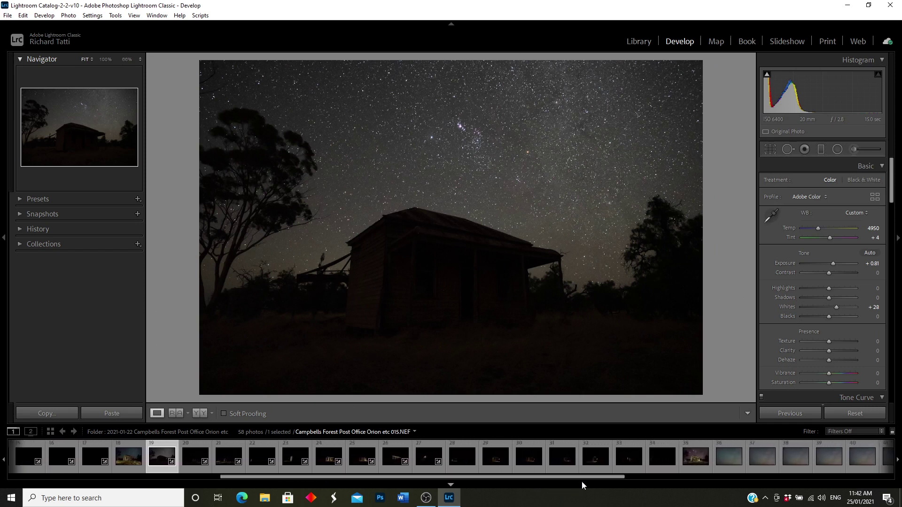
{"action": "left_click", "coordinate": [226, 458]}
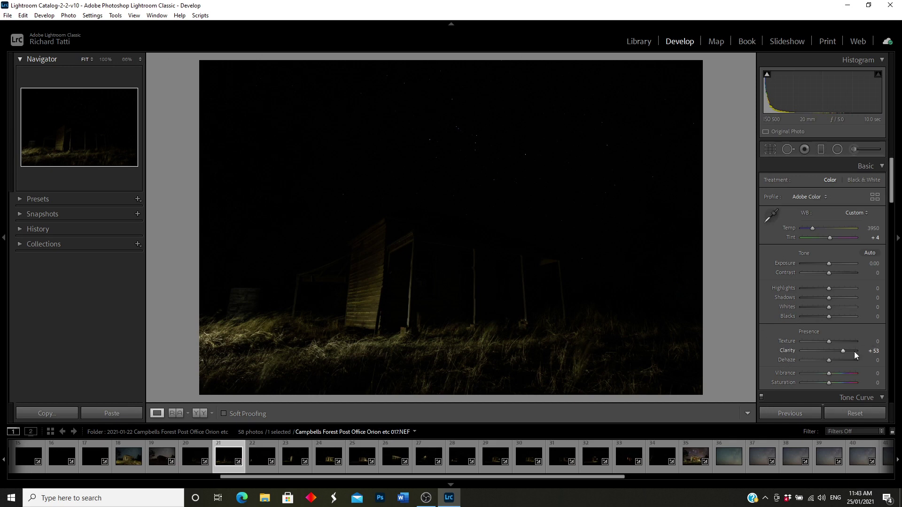
{"action": "scroll", "coordinate": [778, 331], "scroll_direction": "down", "scroll_amount": 15}
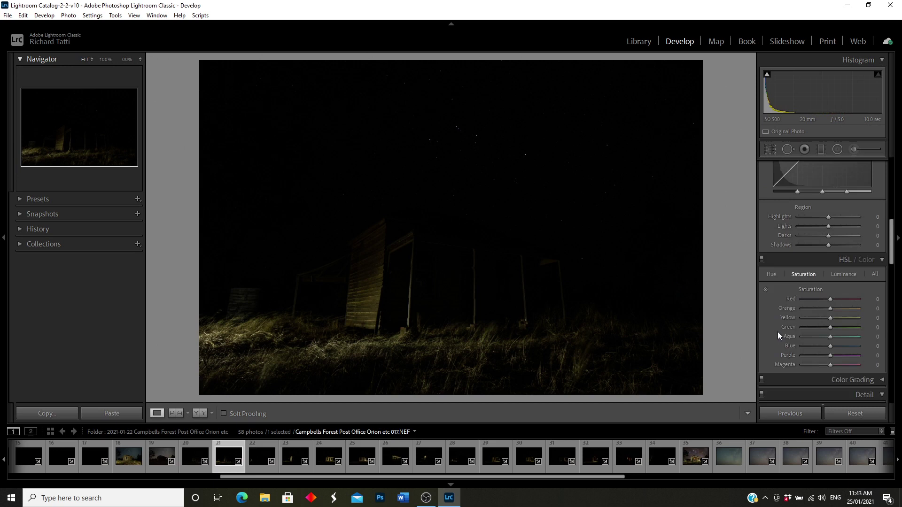
{"action": "scroll", "coordinate": [777, 332], "scroll_direction": "up", "scroll_amount": 1}
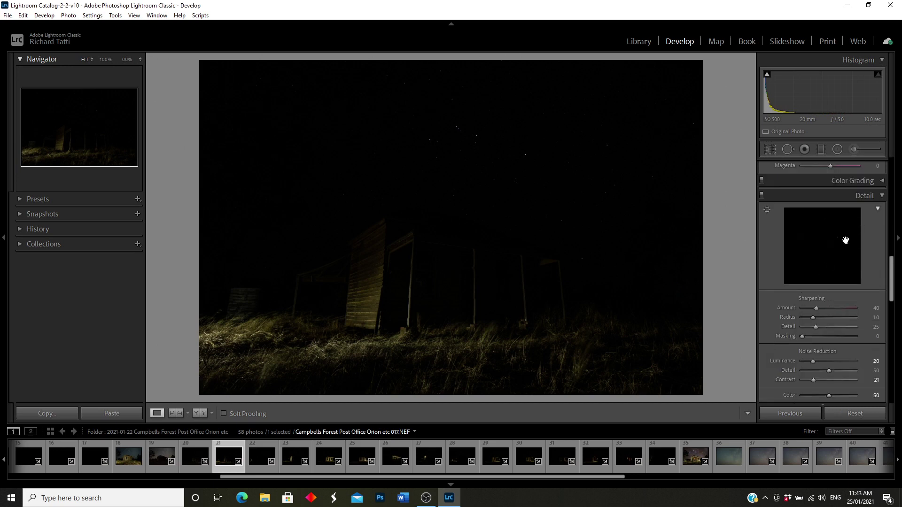
{"action": "scroll", "coordinate": [766, 295], "scroll_direction": "down", "scroll_amount": 1}
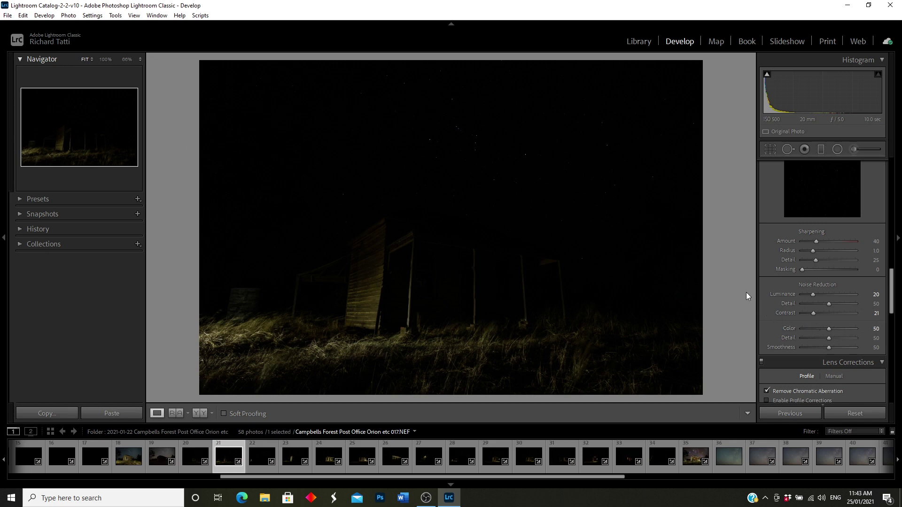
{"action": "scroll", "coordinate": [774, 303], "scroll_direction": "down", "scroll_amount": 3}
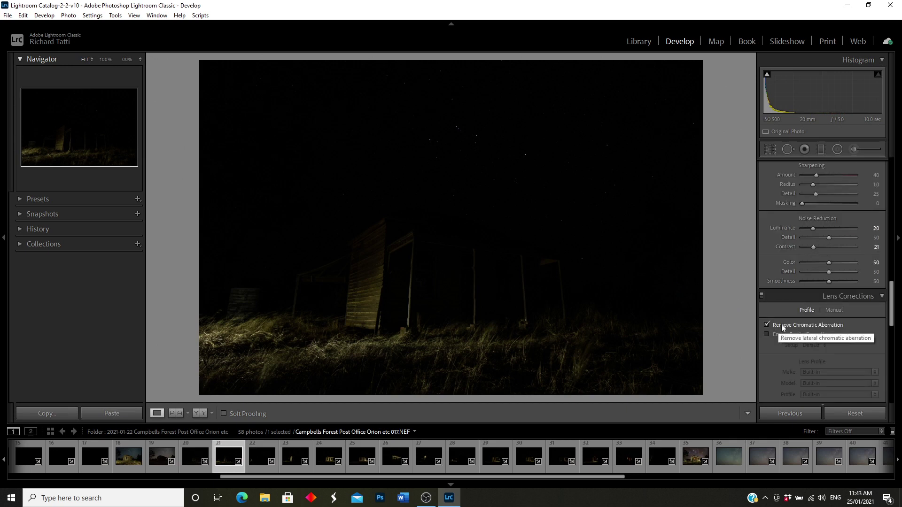
{"action": "scroll", "coordinate": [779, 273], "scroll_direction": "up", "scroll_amount": 10}
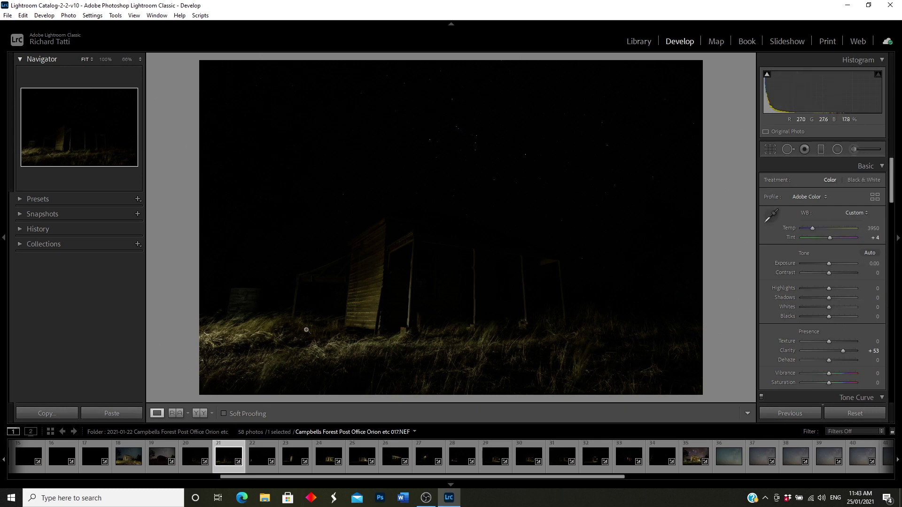
Step: Review the light-painted cottage frames from number 22 to number 33, referring back to the sky exposure 015.NEF
{"action": "left_click", "coordinate": [255, 461]}
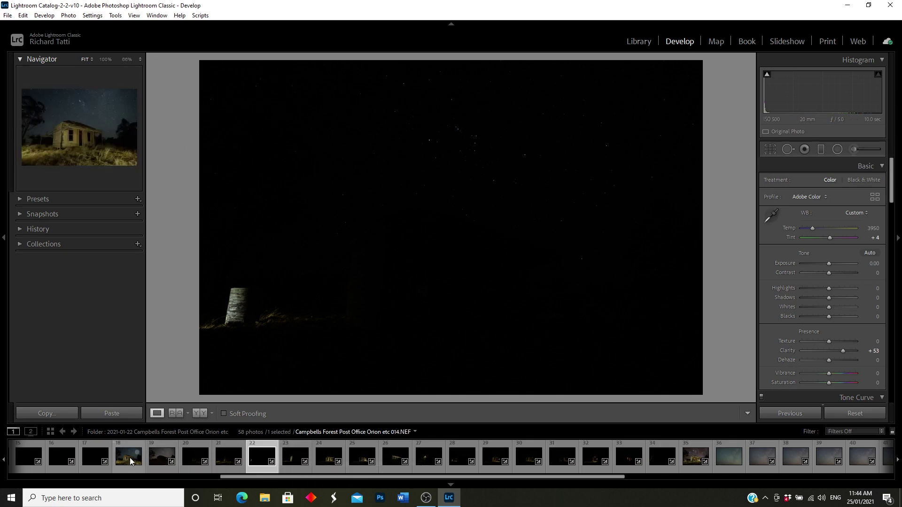
{"action": "left_click", "coordinate": [160, 458]}
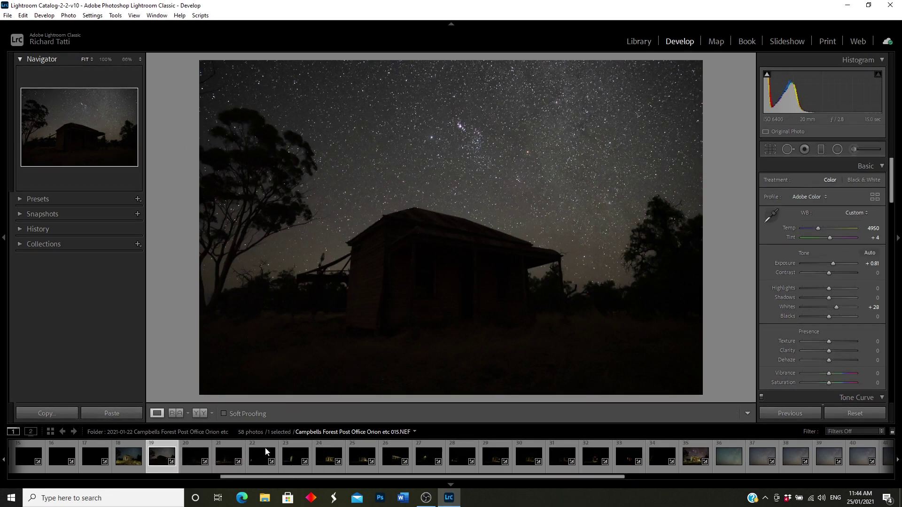
{"action": "left_click", "coordinate": [292, 459]}
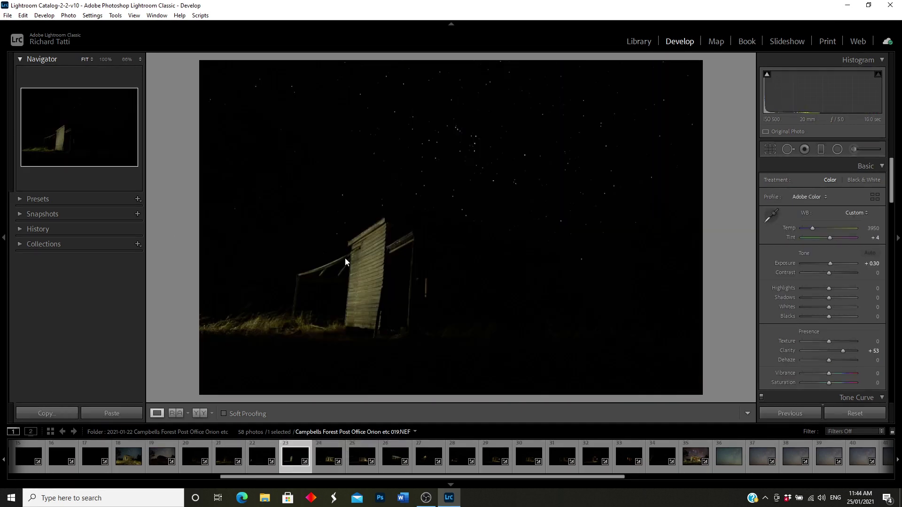
{"action": "left_click", "coordinate": [328, 458]}
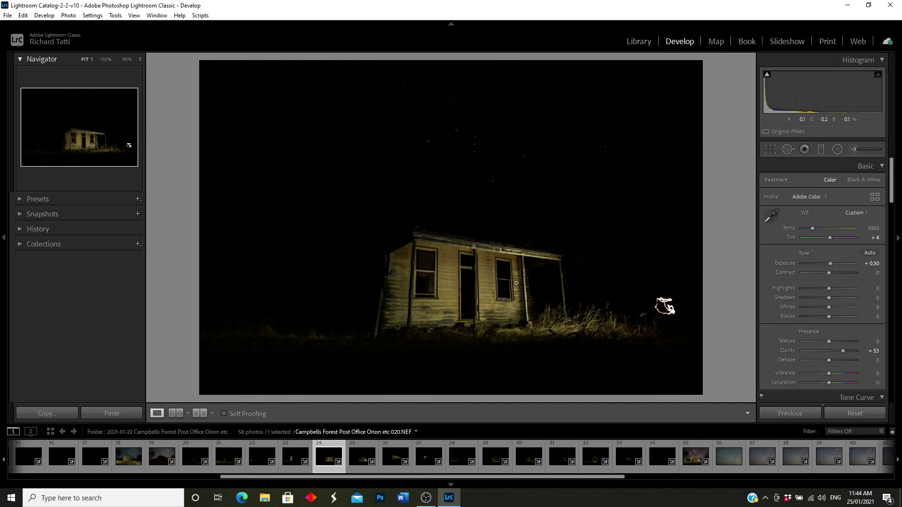
{"action": "left_click", "coordinate": [357, 458]}
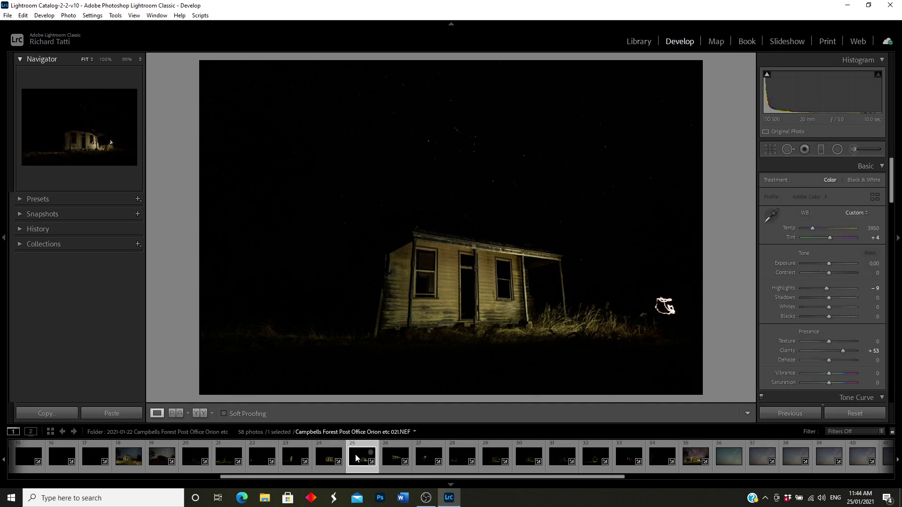
{"action": "left_click", "coordinate": [394, 458]}
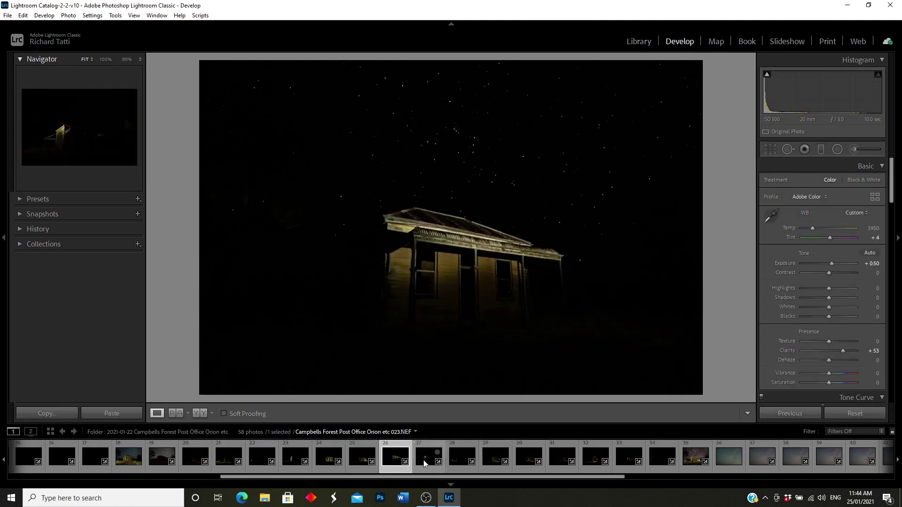
{"action": "left_click", "coordinate": [425, 461]}
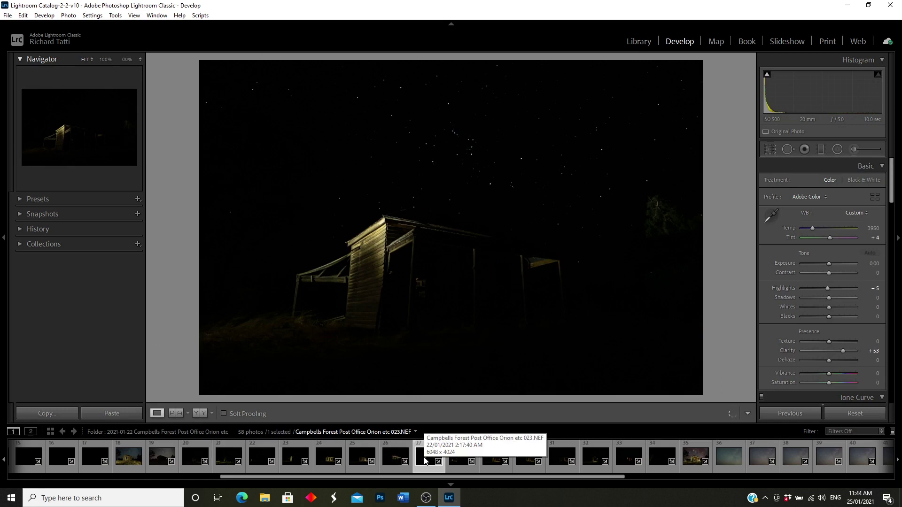
{"action": "left_click", "coordinate": [458, 460]}
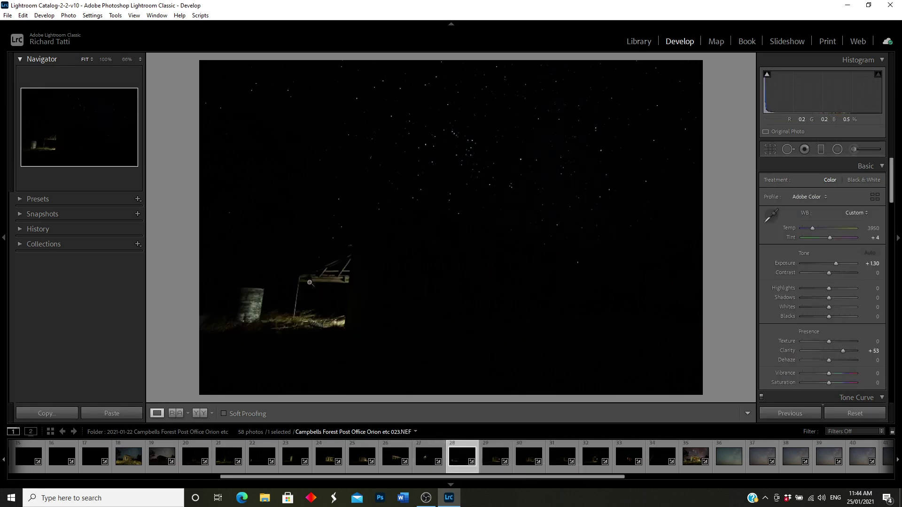
{"action": "left_click", "coordinate": [494, 455]}
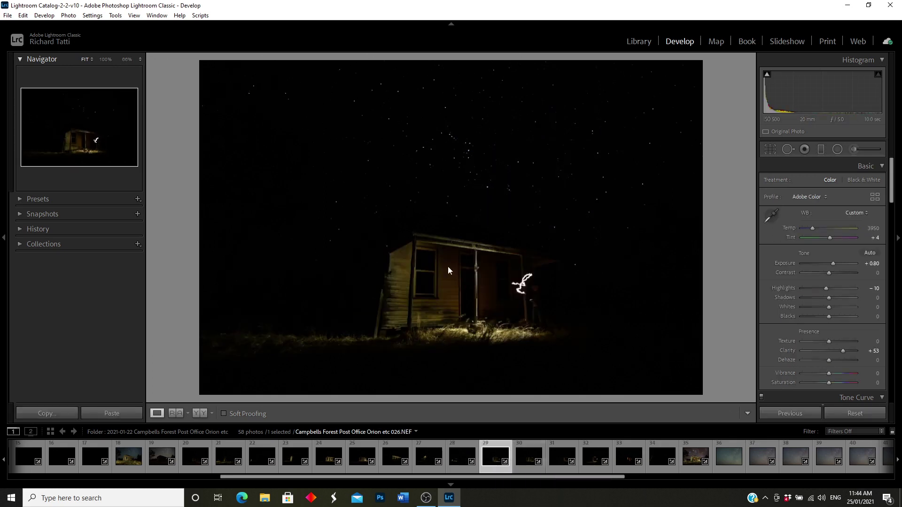
{"action": "left_click", "coordinate": [527, 455]}
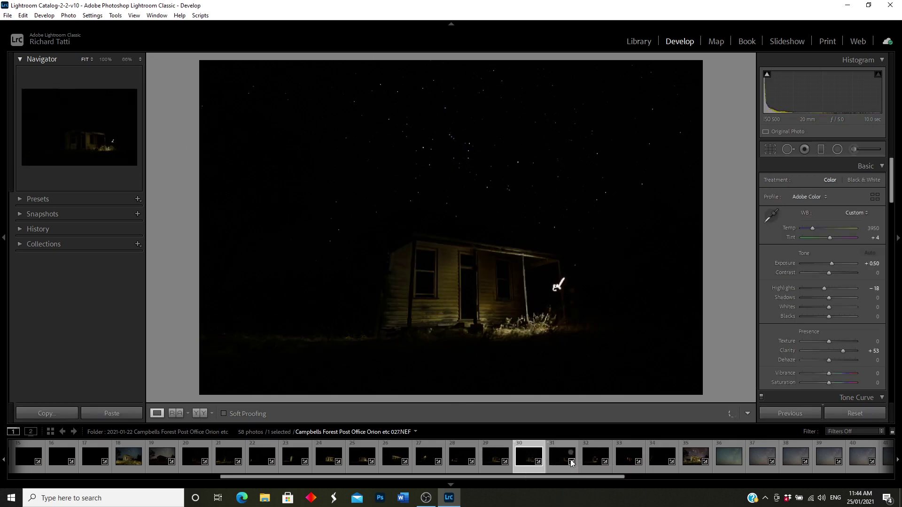
{"action": "left_click", "coordinate": [593, 455]}
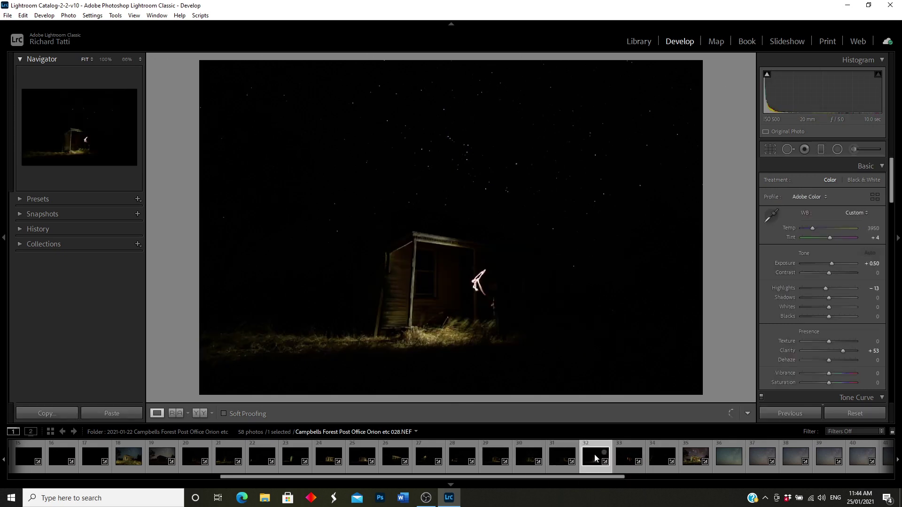
{"action": "left_click", "coordinate": [627, 458]}
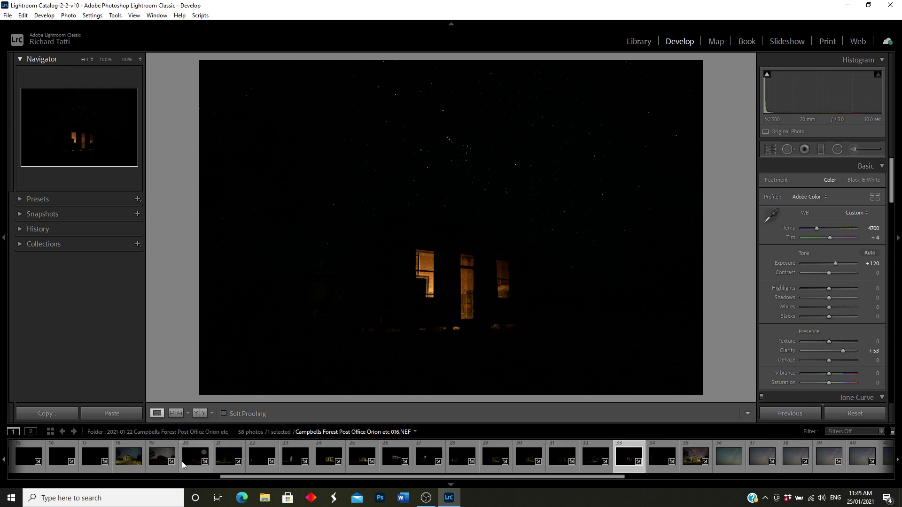
Step: Select the cottage frames from 015.NEF through number 34 in the filmstrip and open them as layers in Photoshop
{"action": "left_click", "coordinate": [158, 461]}
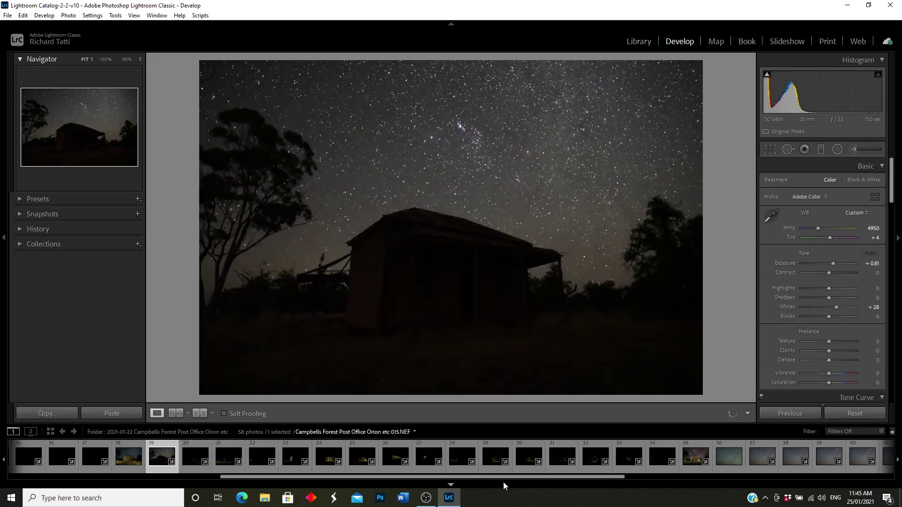
{"action": "left_click", "coordinate": [658, 458], "text": "shift"}
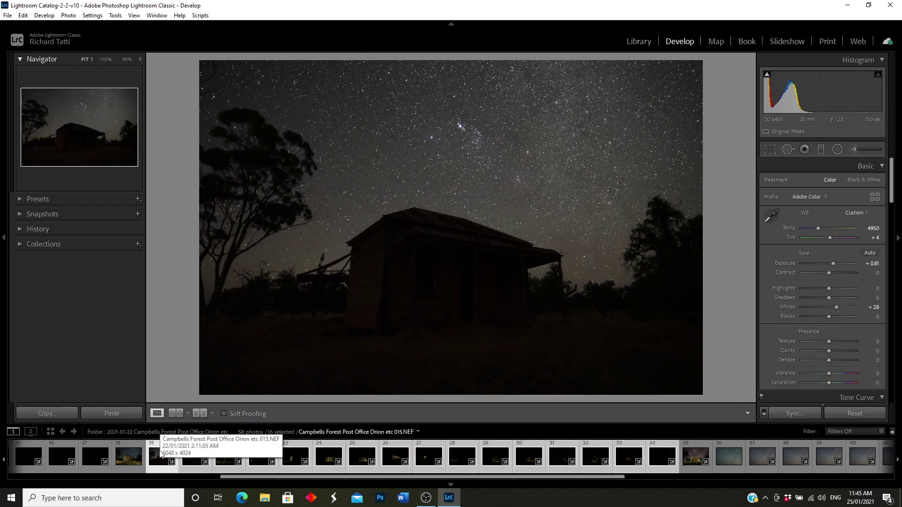
{"action": "right_click", "coordinate": [457, 459]}
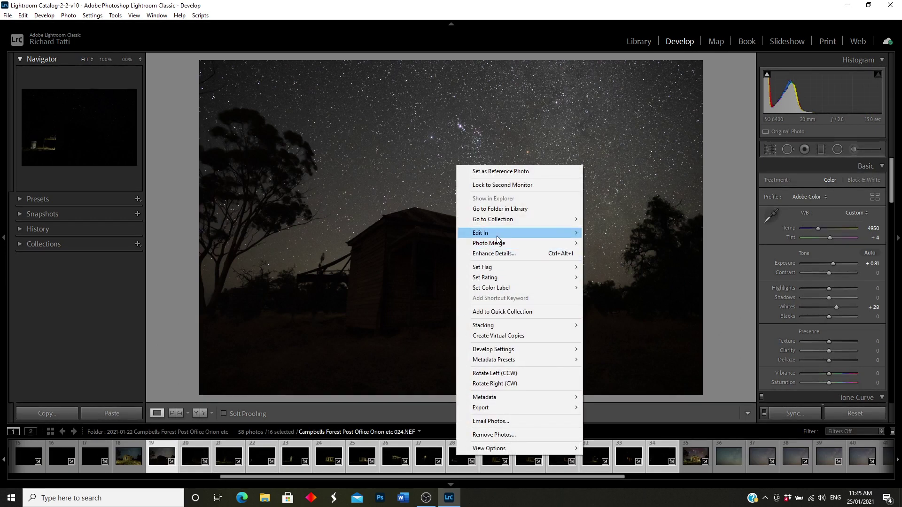
{"action": "mouse_move", "coordinate": [499, 239]}
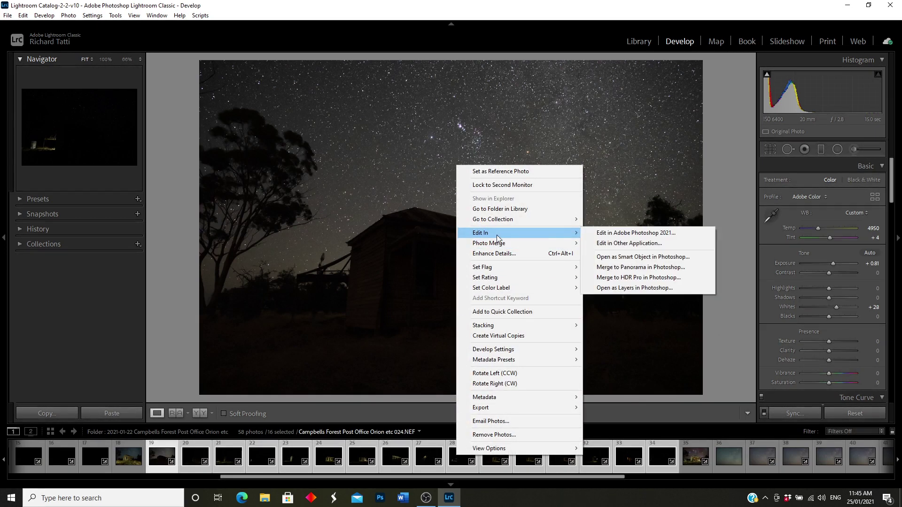
{"action": "left_click", "coordinate": [635, 288]}
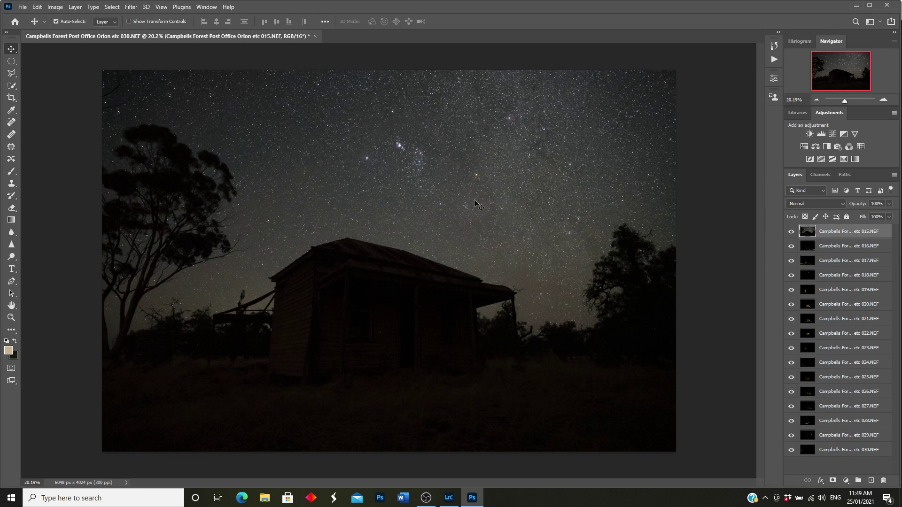
Step: Move the sky layer 015.NEF to the bottom of the layer stack and preview the light-painted layers beneath 016.NEF
{"action": "left_click_drag", "start_coordinate": [808, 230], "coordinate": [814, 453]}
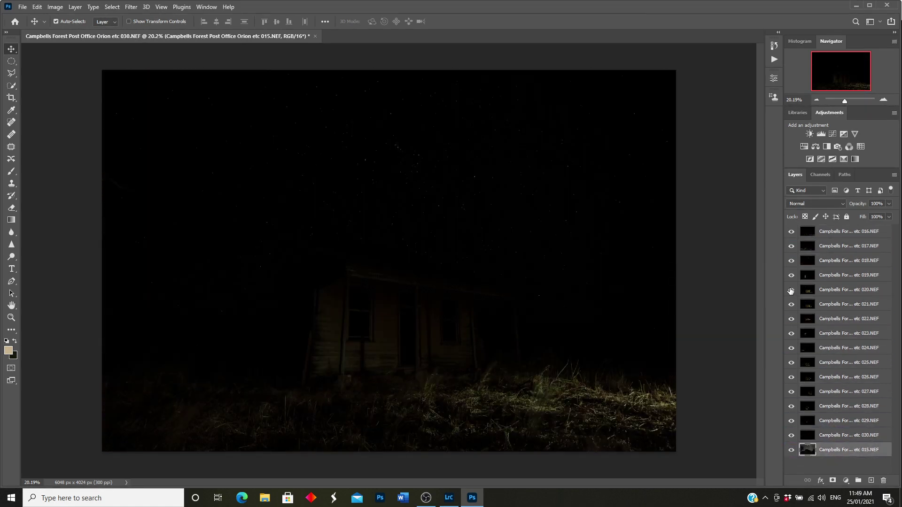
{"action": "left_click", "coordinate": [791, 232]}
{"action": "left_click", "coordinate": [791, 246]}
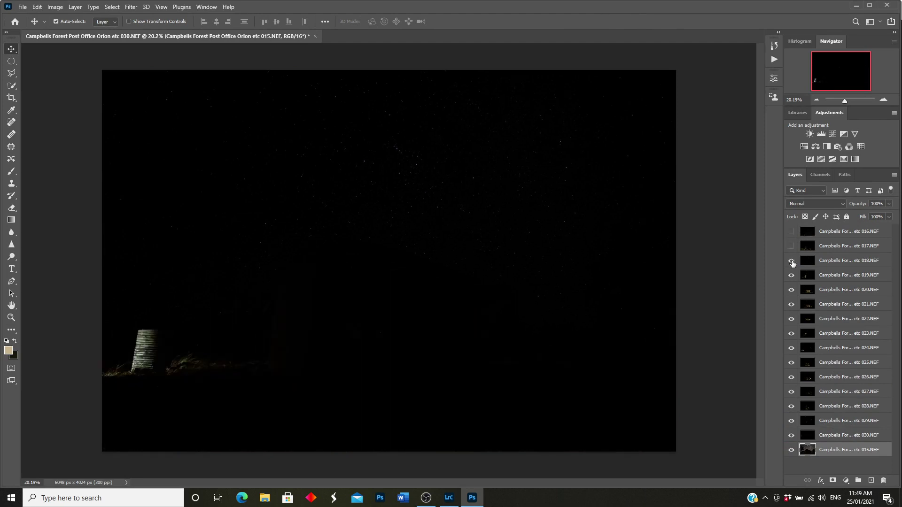
{"action": "left_click", "coordinate": [792, 261]}
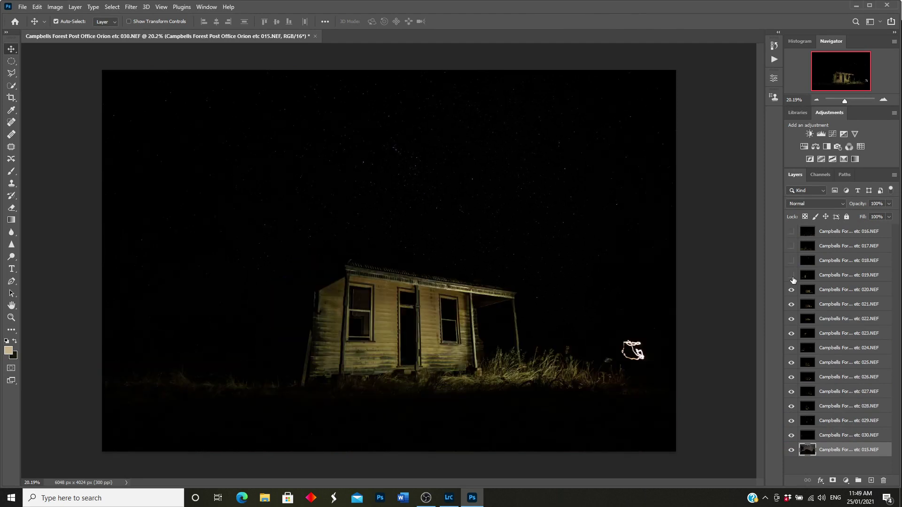
{"action": "left_click", "coordinate": [792, 275]}
{"action": "left_click", "coordinate": [792, 260]}
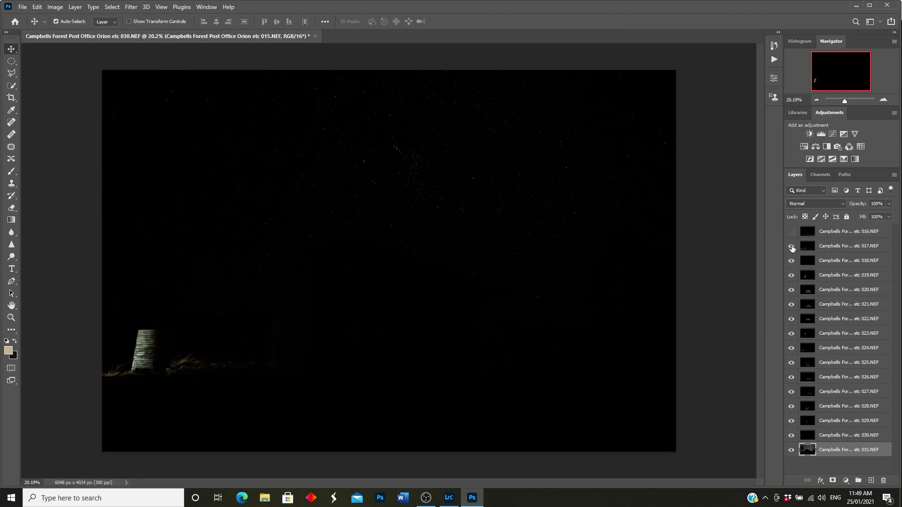
{"action": "left_click", "coordinate": [792, 232]}
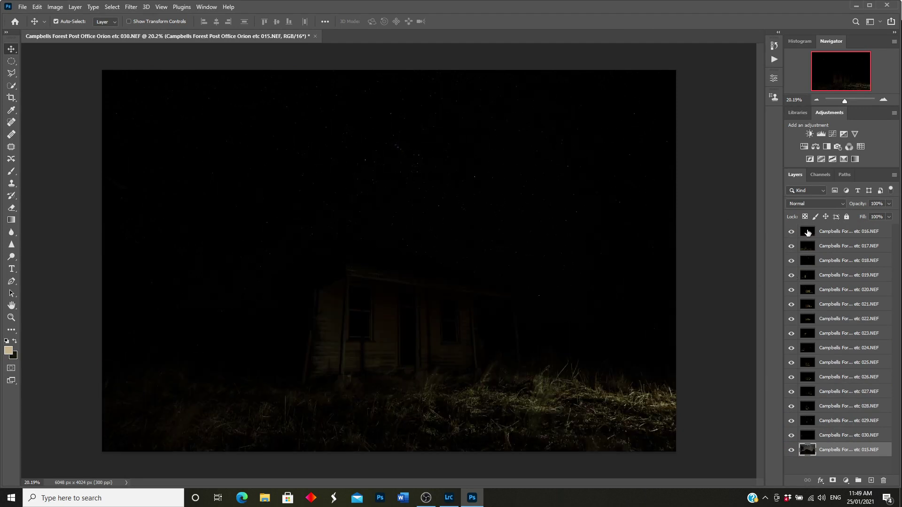
Step: Set the blend mode of all light-painted layers, 016.NEF to 030.NEF, to Lighten
{"action": "left_click", "coordinate": [807, 232]}
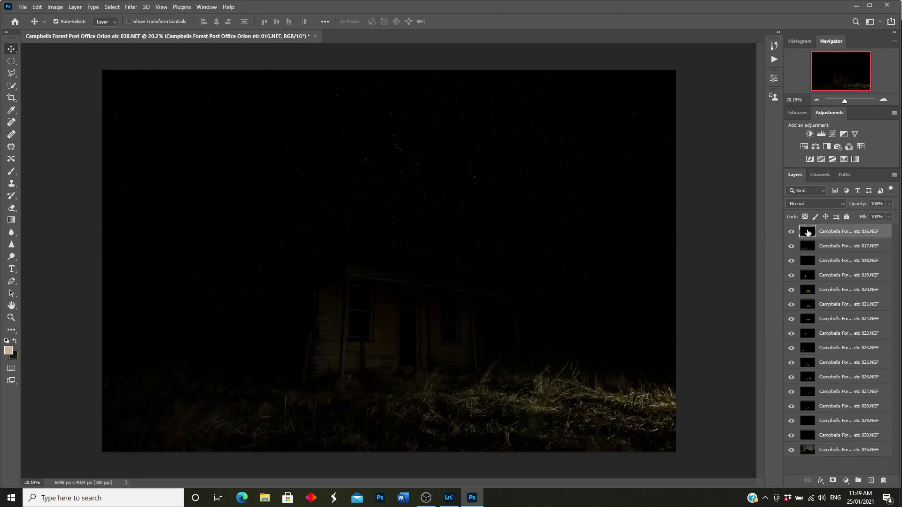
{"action": "left_click", "coordinate": [808, 436], "text": "shift"}
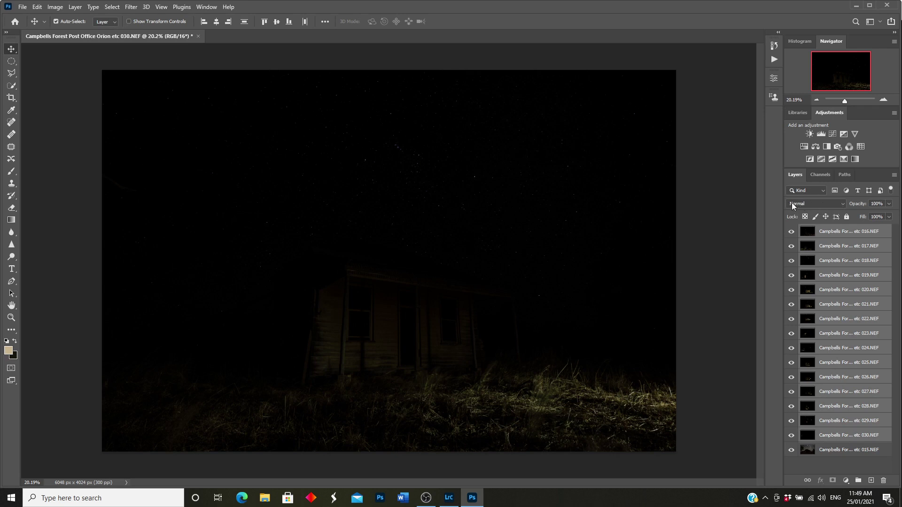
{"action": "left_click", "coordinate": [843, 204]}
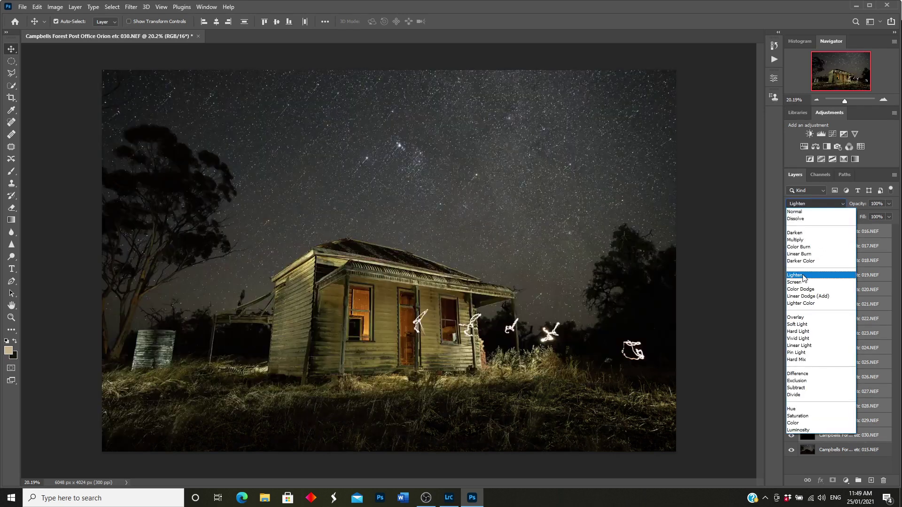
{"action": "left_click", "coordinate": [803, 278]}
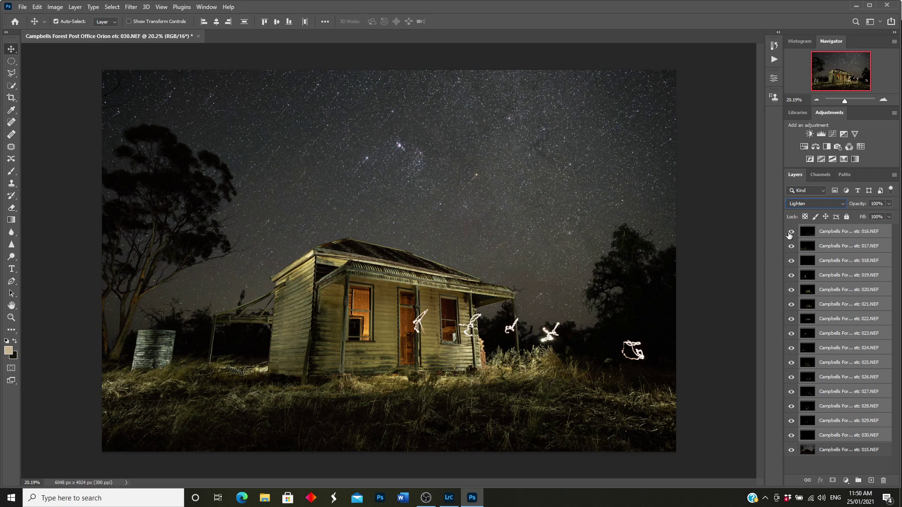
Step: Hide every light-painted layer except 020.NEF, keeping the sky layer 015.NEF visible, and make 020.NEF the active layer
{"action": "left_click", "coordinate": [806, 234]}
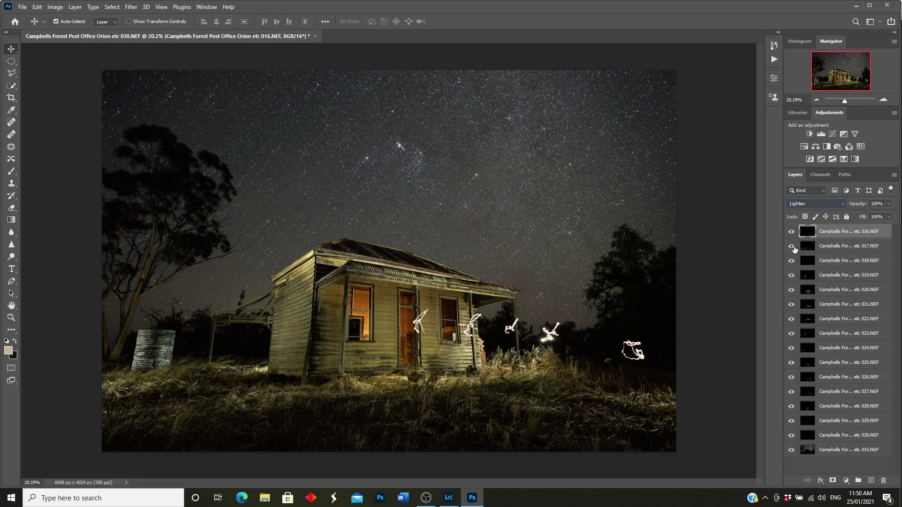
{"action": "left_click_drag", "start_coordinate": [792, 248], "coordinate": [790, 434]}
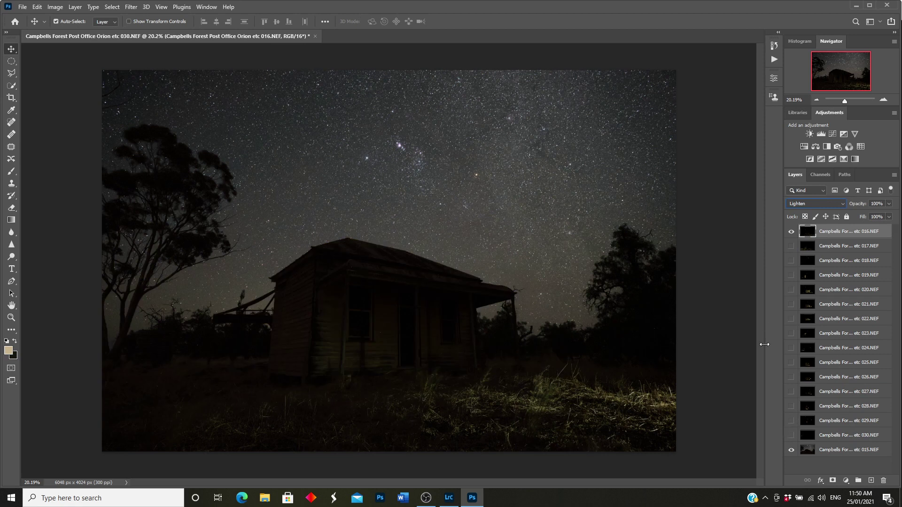
{"action": "left_click", "coordinate": [792, 231]}
{"action": "left_click", "coordinate": [791, 290]}
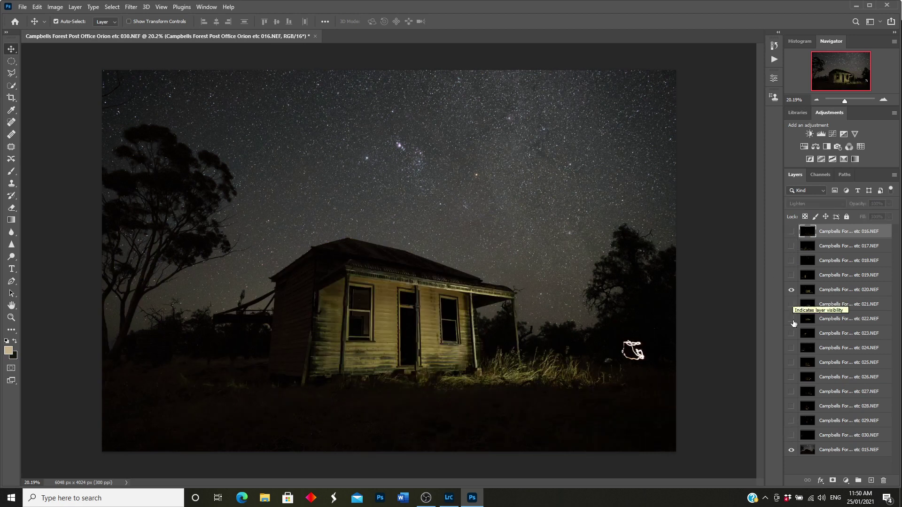
{"action": "left_click", "coordinate": [807, 291]}
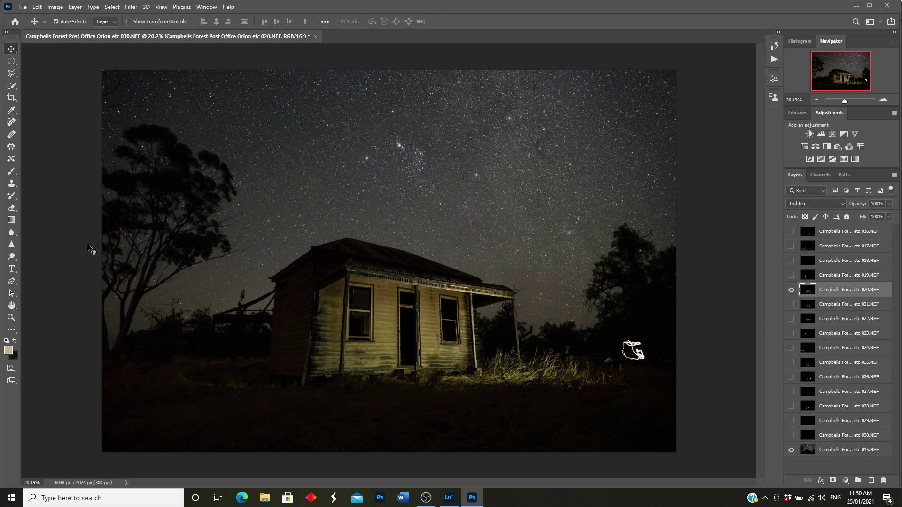
Step: Compare what layers 030.NEF and 020.NEF each add to the sky exposure by toggling their visibility
{"action": "left_click", "coordinate": [792, 436]}
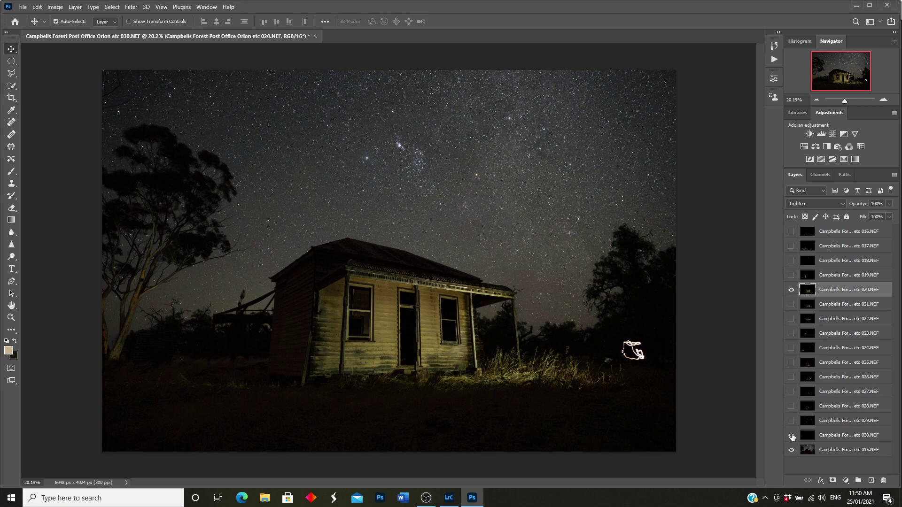
{"action": "left_click", "coordinate": [792, 288]}
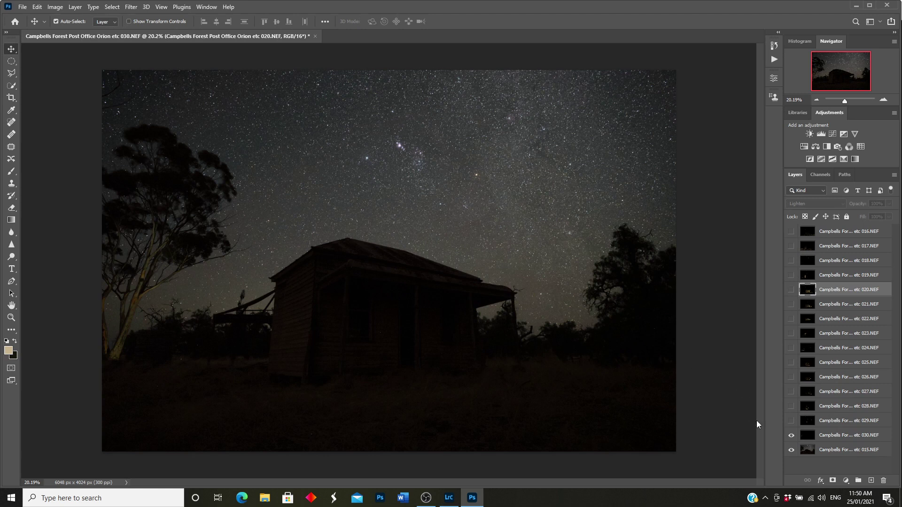
{"action": "left_click", "coordinate": [791, 436]}
{"action": "left_click", "coordinate": [792, 436]}
{"action": "left_click", "coordinate": [792, 436]}
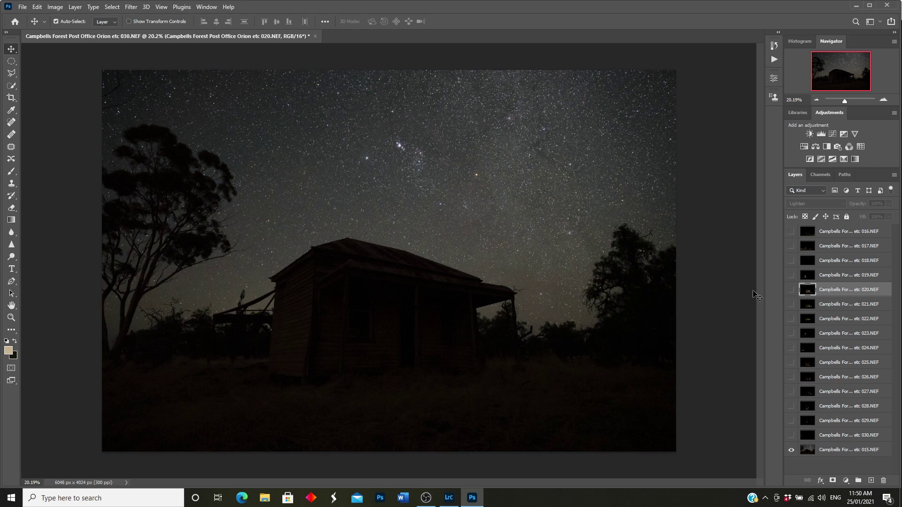
{"action": "left_click", "coordinate": [792, 290]}
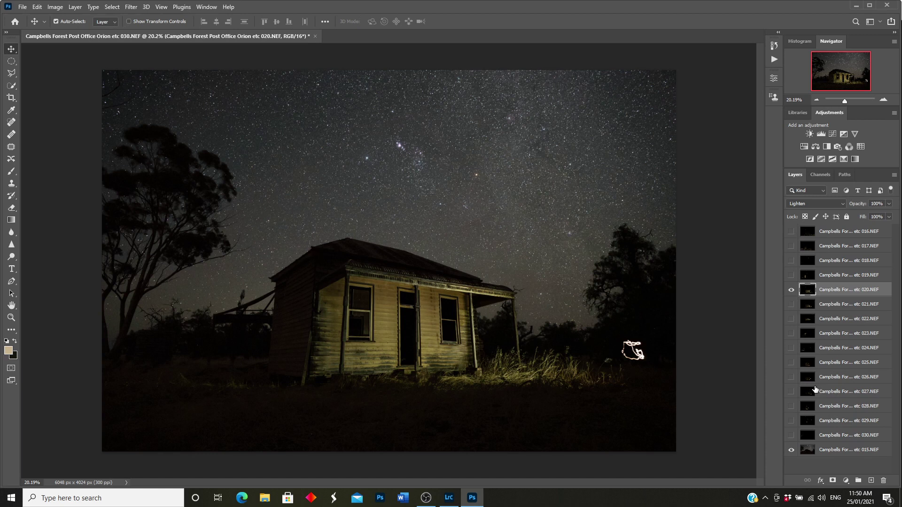
Step: Add a layer mask to 020.NEF and set up a Hard Round brush with black as the foreground colour
{"action": "left_click", "coordinate": [833, 481]}
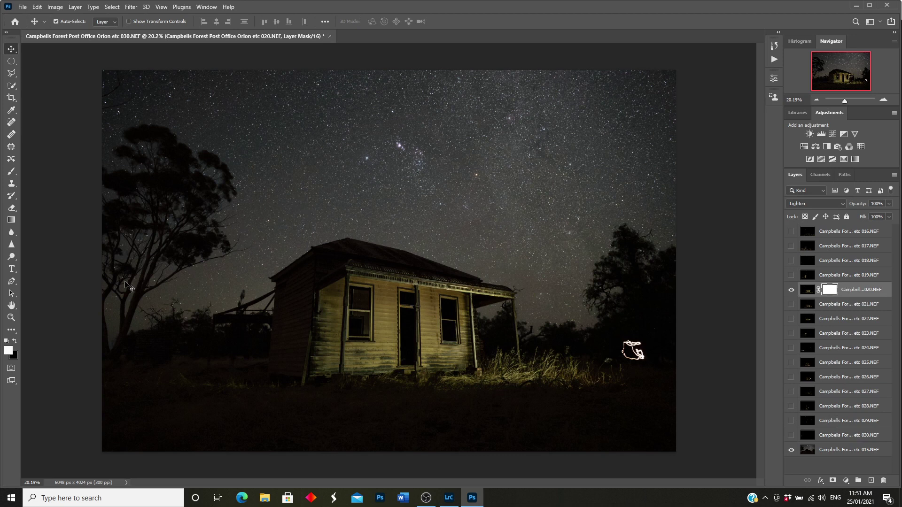
{"action": "left_click", "coordinate": [14, 342]}
{"action": "left_click", "coordinate": [12, 171]}
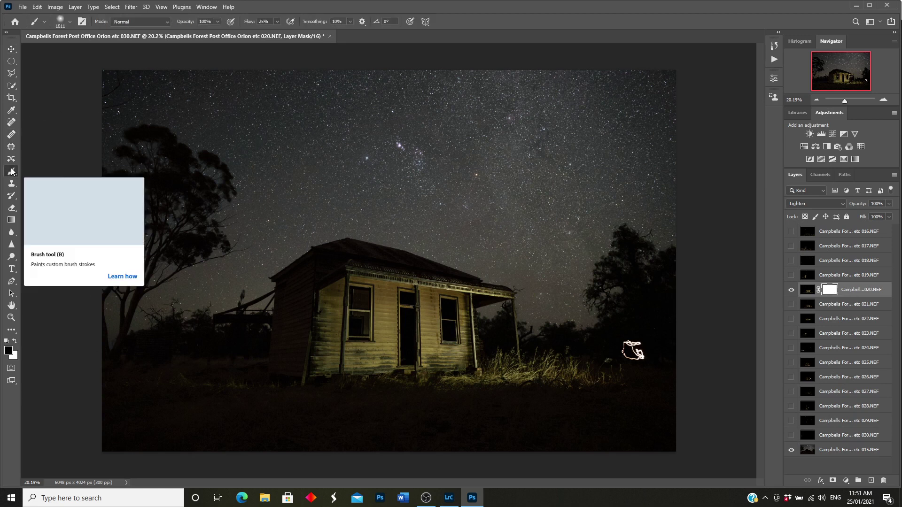
{"action": "left_click", "coordinate": [71, 21]}
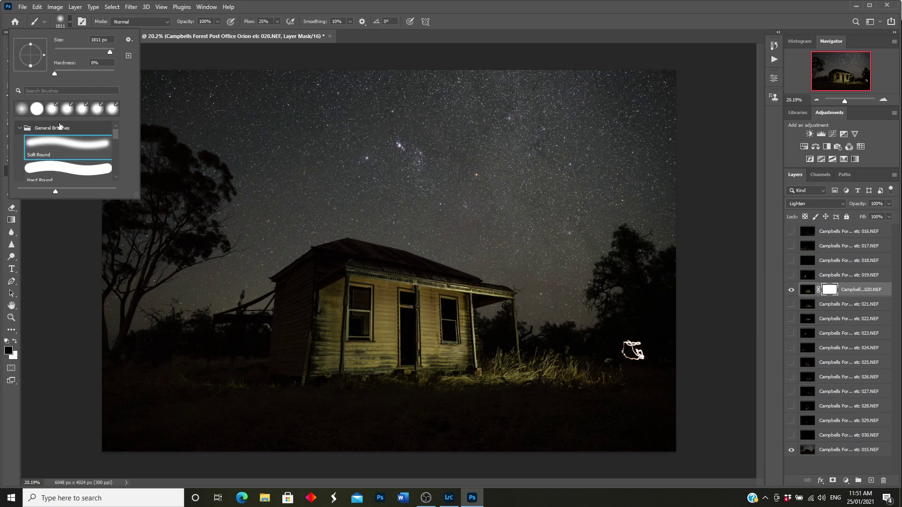
{"action": "left_click", "coordinate": [63, 170]}
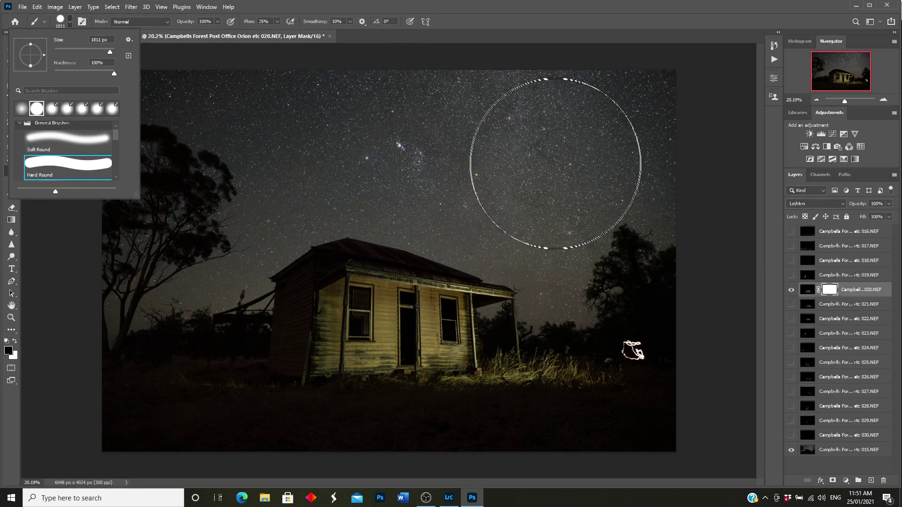
{"action": "left_click", "coordinate": [487, 19]}
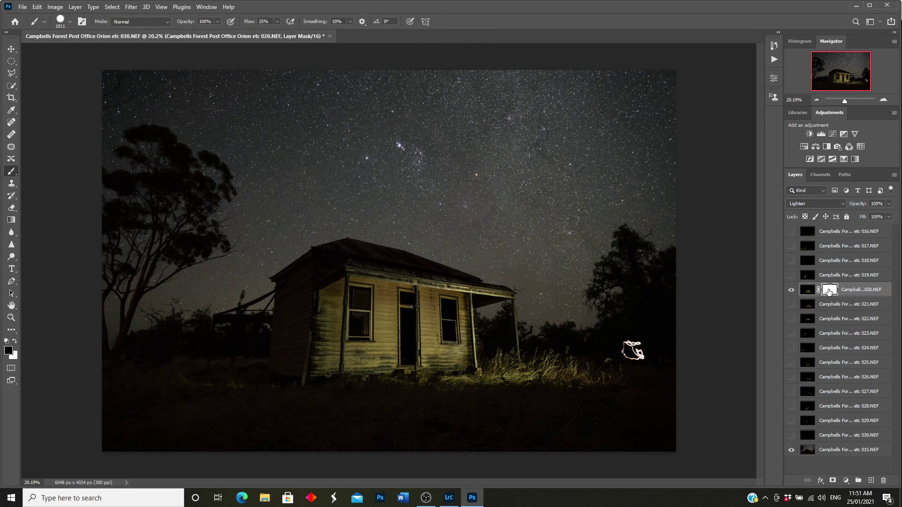
Step: Check 020.NEF without the sky layer, and lower the opacity of the sky layer 015.NEF to 41%
{"action": "left_click", "coordinate": [791, 451]}
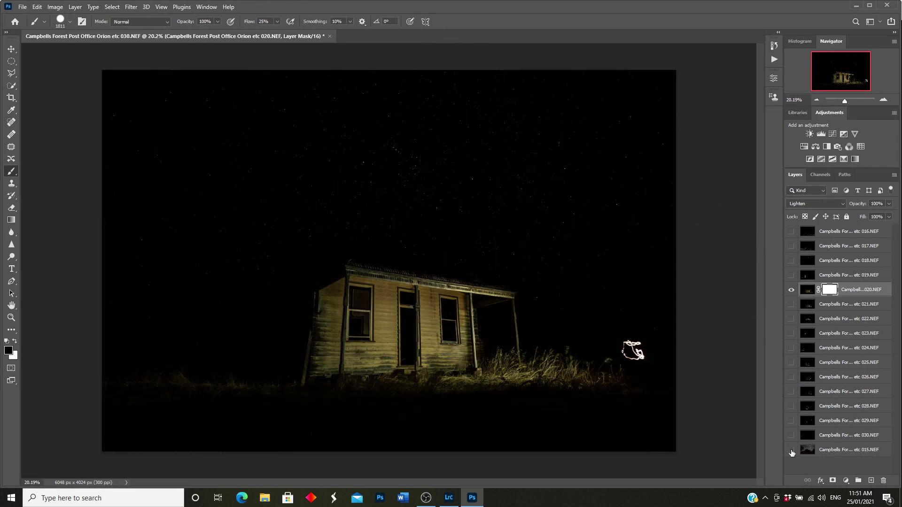
{"action": "left_click", "coordinate": [792, 451]}
{"action": "left_click", "coordinate": [809, 452]}
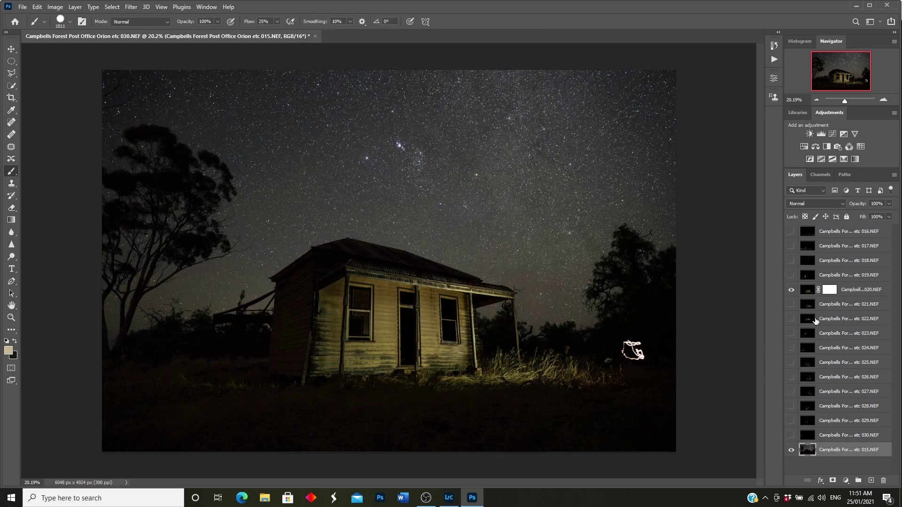
{"action": "left_click", "coordinate": [889, 205]}
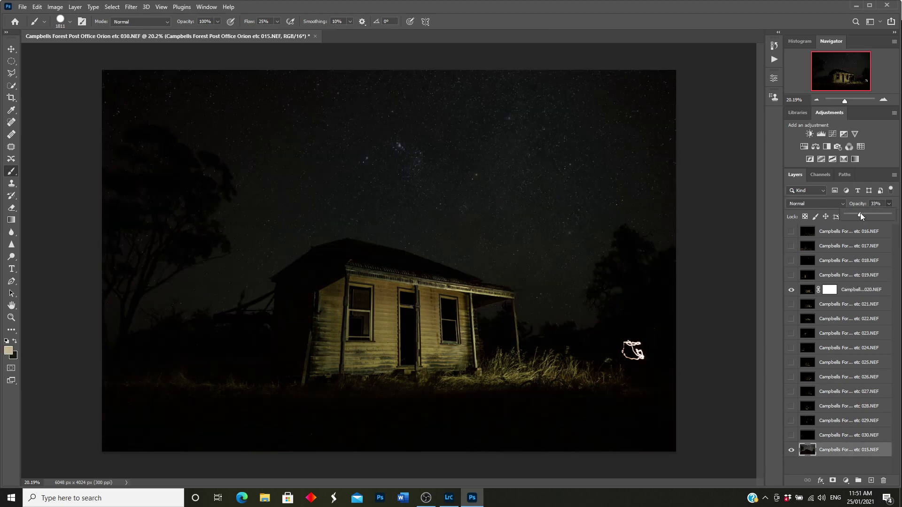
{"action": "left_click_drag", "start_coordinate": [860, 213], "coordinate": [864, 213]}
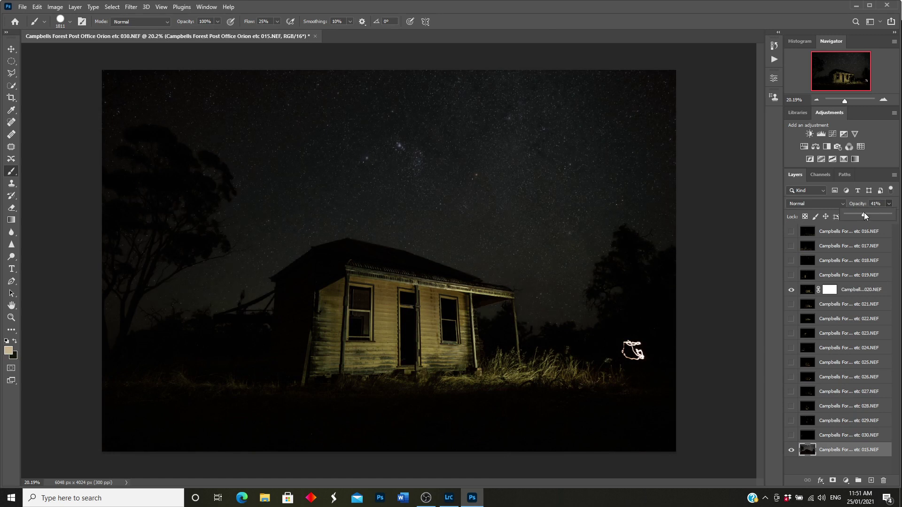
Step: Paint black over the sky and the surrounding trees on the layer mask of 020.NEF with the large brush, keeping clear of the cottage
{"action": "left_click", "coordinate": [830, 291]}
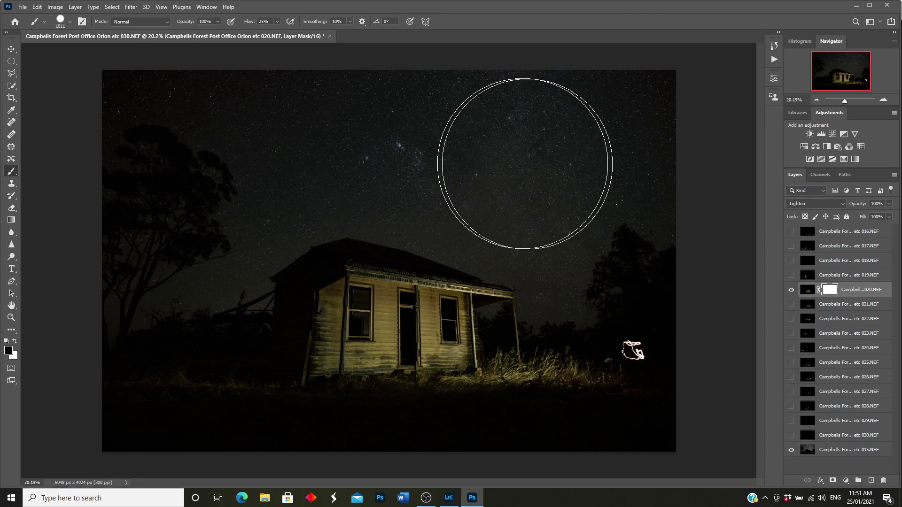
{"action": "left_click", "coordinate": [627, 141]}
{"action": "mouse_move", "coordinate": [615, 131]}
{"action": "left_mouse_down"}
{"action": "mouse_move", "coordinate": [534, 119]}
{"action": "mouse_move", "coordinate": [384, 109]}
{"action": "mouse_move", "coordinate": [108, 108]}
{"action": "mouse_move", "coordinate": [330, 117]}
{"action": "mouse_move", "coordinate": [530, 141]}
{"action": "mouse_move", "coordinate": [638, 177]}
{"action": "mouse_move", "coordinate": [657, 194]}
{"action": "mouse_move", "coordinate": [646, 210]}
{"action": "mouse_move", "coordinate": [605, 208]}
{"action": "mouse_move", "coordinate": [485, 153]}
{"action": "mouse_move", "coordinate": [418, 141]}
{"action": "left_mouse_up"}
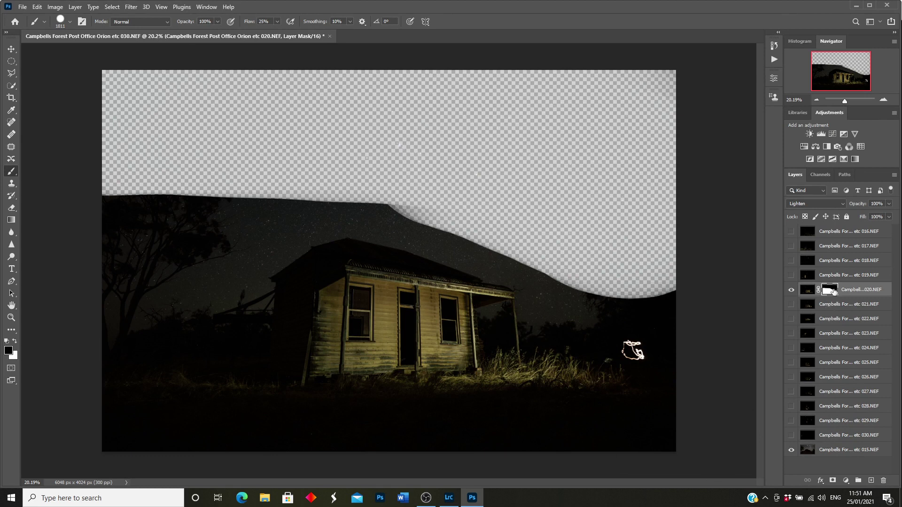
{"action": "mouse_move", "coordinate": [429, 133]}
{"action": "left_mouse_down"}
{"action": "mouse_move", "coordinate": [282, 143]}
{"action": "mouse_move", "coordinate": [170, 179]}
{"action": "mouse_move", "coordinate": [139, 202]}
{"action": "mouse_move", "coordinate": [127, 229]}
{"action": "mouse_move", "coordinate": [187, 245]}
{"action": "mouse_move", "coordinate": [221, 180]}
{"action": "mouse_move", "coordinate": [252, 158]}
{"action": "mouse_move", "coordinate": [333, 140]}
{"action": "mouse_move", "coordinate": [434, 156]}
{"action": "mouse_move", "coordinate": [557, 199]}
{"action": "mouse_move", "coordinate": [589, 220]}
{"action": "mouse_move", "coordinate": [661, 221]}
{"action": "left_mouse_up"}
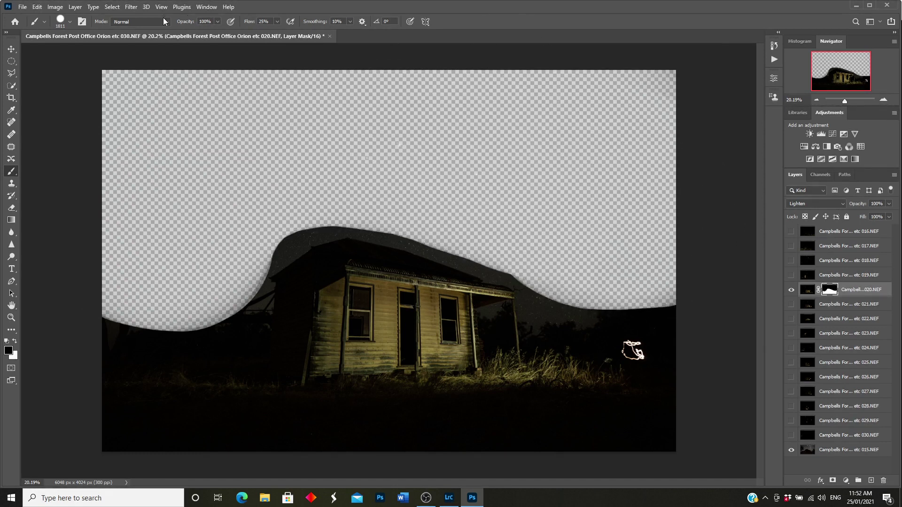
Step: Reduce the brush to 161 px and mask the sky beside the verandah, above its roof edge and in the gap beneath it
{"action": "left_click", "coordinate": [70, 22]}
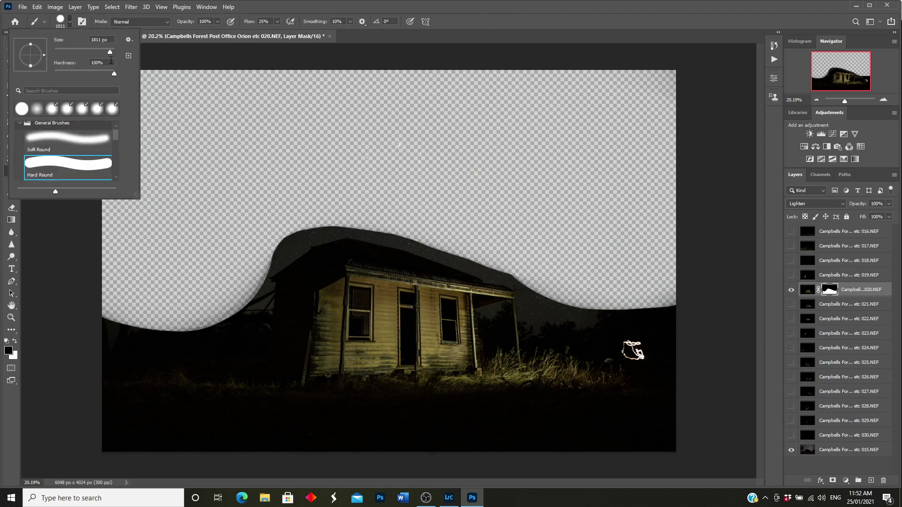
{"action": "left_click_drag", "start_coordinate": [109, 53], "coordinate": [94, 52]}
{"action": "mouse_move", "coordinate": [846, 101]}
{"action": "left_mouse_down"}
{"action": "mouse_move", "coordinate": [847, 75]}
{"action": "mouse_move", "coordinate": [858, 79]}
{"action": "left_mouse_up"}
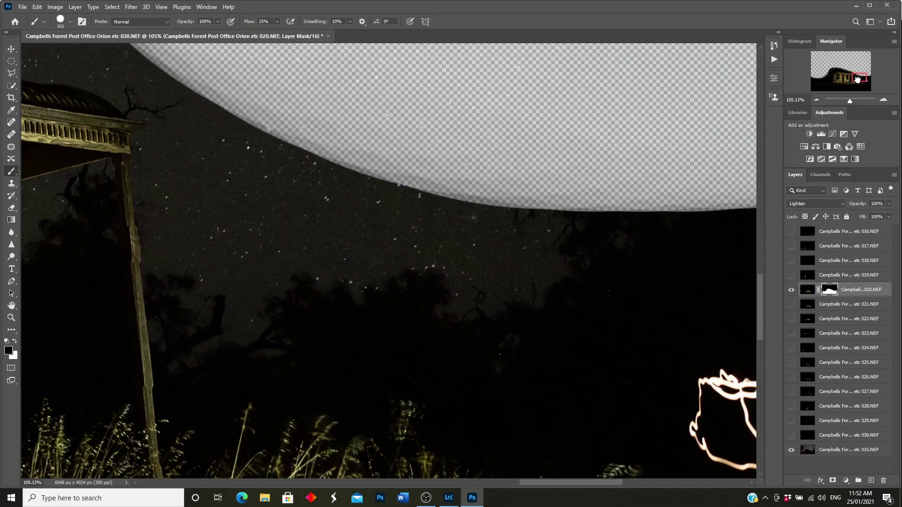
{"action": "mouse_move", "coordinate": [600, 236]}
{"action": "left_mouse_down"}
{"action": "mouse_move", "coordinate": [447, 273]}
{"action": "mouse_move", "coordinate": [283, 266]}
{"action": "mouse_move", "coordinate": [254, 252]}
{"action": "mouse_move", "coordinate": [212, 110]}
{"action": "mouse_move", "coordinate": [366, 212]}
{"action": "mouse_move", "coordinate": [369, 261]}
{"action": "mouse_move", "coordinate": [295, 203]}
{"action": "mouse_move", "coordinate": [533, 236]}
{"action": "mouse_move", "coordinate": [442, 214]}
{"action": "mouse_move", "coordinate": [555, 198]}
{"action": "mouse_move", "coordinate": [603, 204]}
{"action": "mouse_move", "coordinate": [439, 157]}
{"action": "mouse_move", "coordinate": [338, 109]}
{"action": "mouse_move", "coordinate": [268, 102]}
{"action": "mouse_move", "coordinate": [313, 155]}
{"action": "mouse_move", "coordinate": [277, 225]}
{"action": "mouse_move", "coordinate": [283, 271]}
{"action": "mouse_move", "coordinate": [298, 281]}
{"action": "mouse_move", "coordinate": [254, 274]}
{"action": "mouse_move", "coordinate": [223, 259]}
{"action": "mouse_move", "coordinate": [176, 156]}
{"action": "mouse_move", "coordinate": [675, 240]}
{"action": "mouse_move", "coordinate": [700, 226]}
{"action": "left_mouse_up"}
{"action": "left_click_drag", "start_coordinate": [860, 77], "coordinate": [856, 74]}
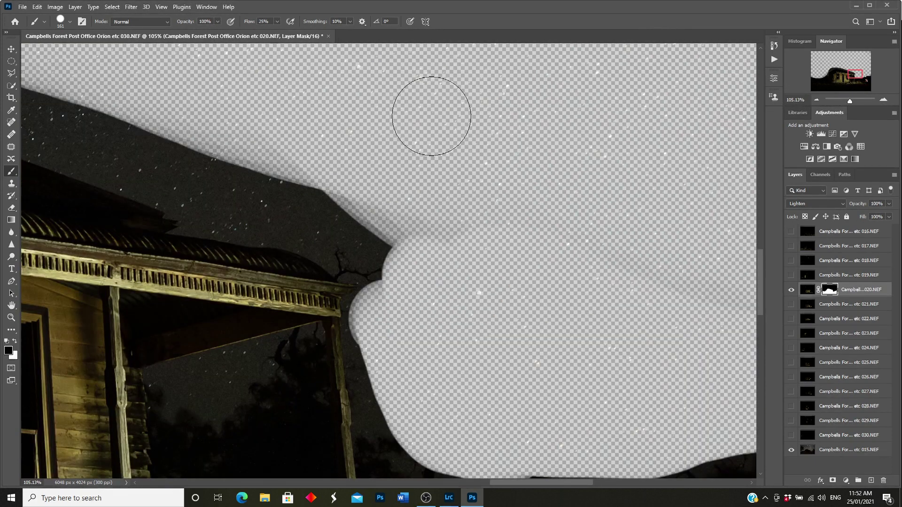
{"action": "mouse_move", "coordinate": [402, 247]}
{"action": "left_mouse_down"}
{"action": "mouse_move", "coordinate": [404, 237]}
{"action": "mouse_move", "coordinate": [306, 207]}
{"action": "mouse_move", "coordinate": [205, 189]}
{"action": "mouse_move", "coordinate": [72, 113]}
{"action": "mouse_move", "coordinate": [43, 111]}
{"action": "left_mouse_up"}
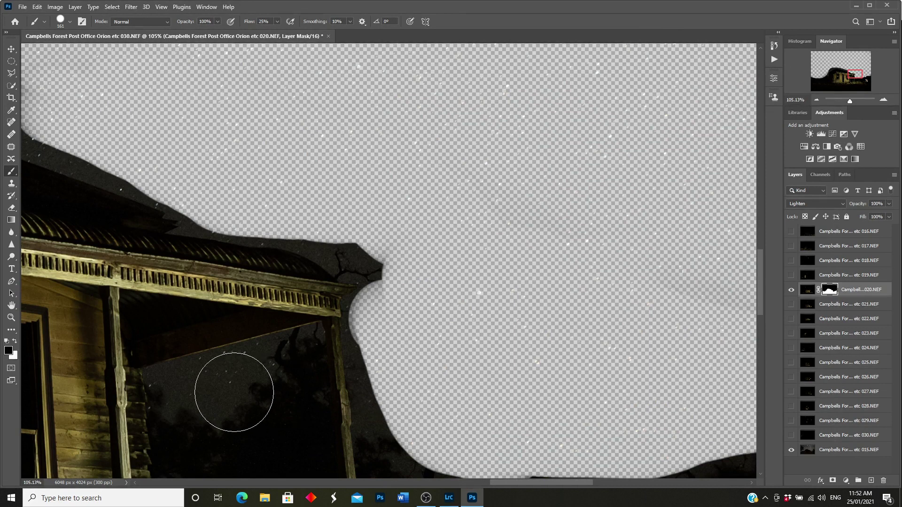
{"action": "mouse_move", "coordinate": [262, 381]}
{"action": "left_mouse_down"}
{"action": "mouse_move", "coordinate": [205, 398]}
{"action": "mouse_move", "coordinate": [287, 380]}
{"action": "mouse_move", "coordinate": [267, 402]}
{"action": "mouse_move", "coordinate": [273, 381]}
{"action": "left_mouse_up"}
Step: Mask the remaining strip of sky along the sloping roofline and over the roof ridge on 020.NEF, following the roof edge closely
{"action": "left_click_drag", "start_coordinate": [858, 76], "coordinate": [852, 73]}
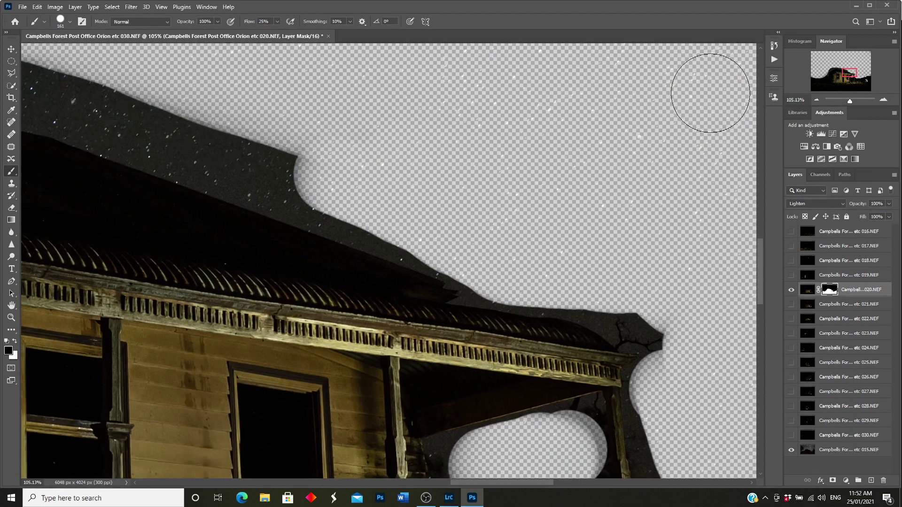
{"action": "mouse_move", "coordinate": [407, 219]}
{"action": "left_mouse_down"}
{"action": "mouse_move", "coordinate": [346, 177]}
{"action": "mouse_move", "coordinate": [65, 80]}
{"action": "left_mouse_up"}
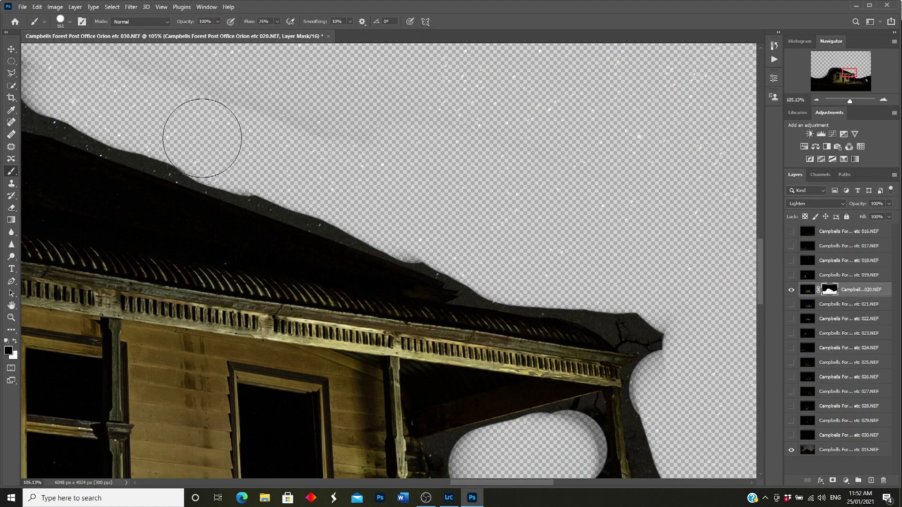
{"action": "left_click_drag", "start_coordinate": [119, 113], "coordinate": [89, 94]}
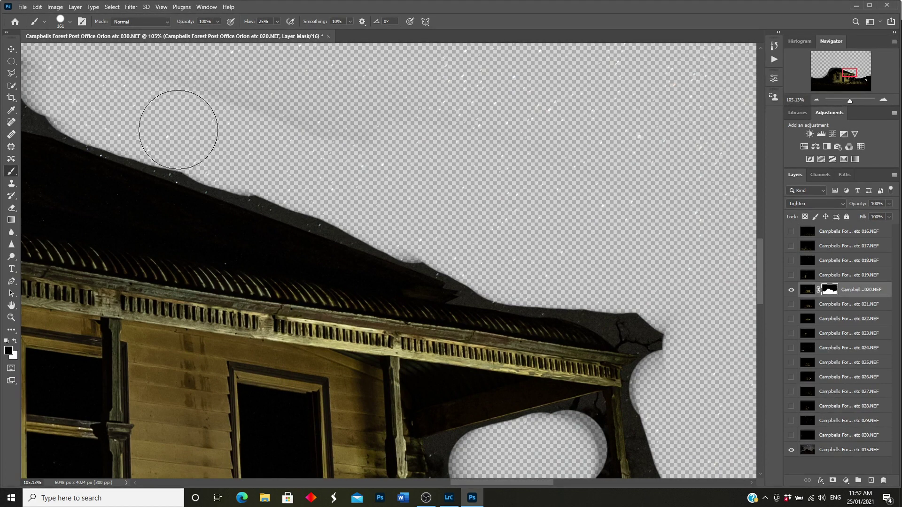
{"action": "left_click_drag", "start_coordinate": [190, 139], "coordinate": [161, 125]}
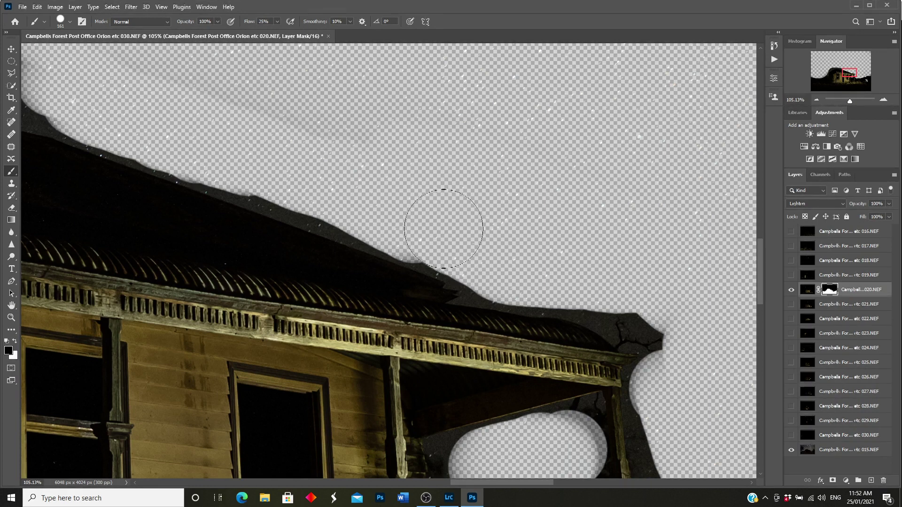
{"action": "left_click_drag", "start_coordinate": [344, 194], "coordinate": [266, 155]}
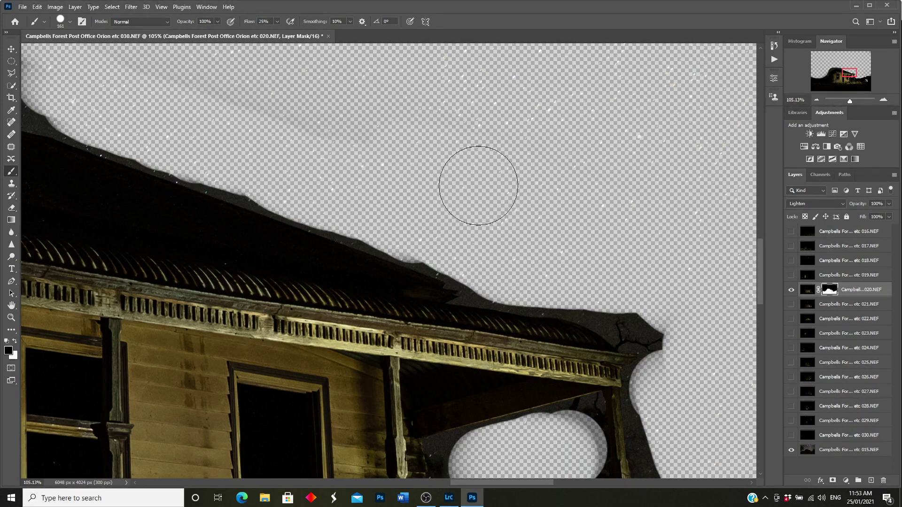
{"action": "left_click_drag", "start_coordinate": [849, 74], "coordinate": [837, 71]}
{"action": "mouse_move", "coordinate": [621, 179]}
{"action": "left_mouse_down"}
{"action": "mouse_move", "coordinate": [452, 138]}
{"action": "mouse_move", "coordinate": [283, 126]}
{"action": "mouse_move", "coordinate": [72, 176]}
{"action": "left_mouse_up"}
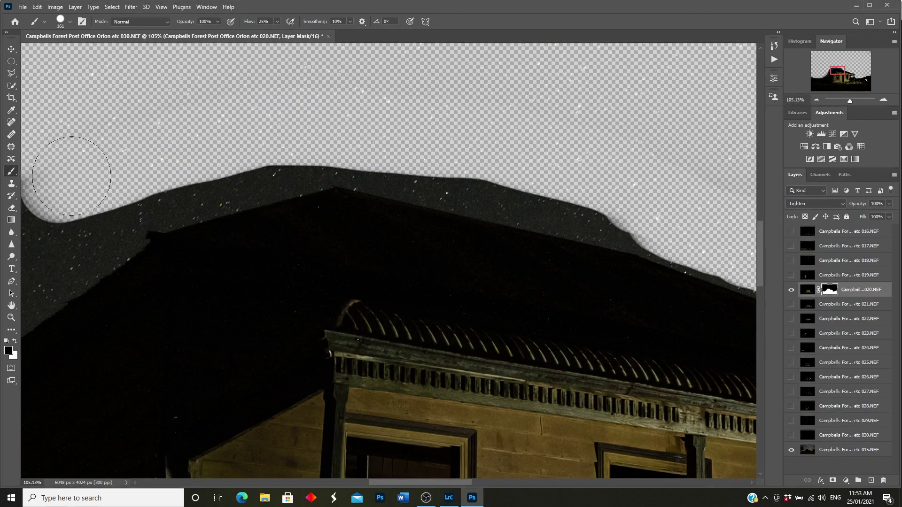
{"action": "mouse_move", "coordinate": [721, 201]}
{"action": "left_mouse_down"}
{"action": "mouse_move", "coordinate": [654, 207]}
{"action": "mouse_move", "coordinate": [464, 155]}
{"action": "mouse_move", "coordinate": [328, 135]}
{"action": "left_mouse_up"}
{"action": "left_click_drag", "start_coordinate": [595, 194], "coordinate": [421, 154]}
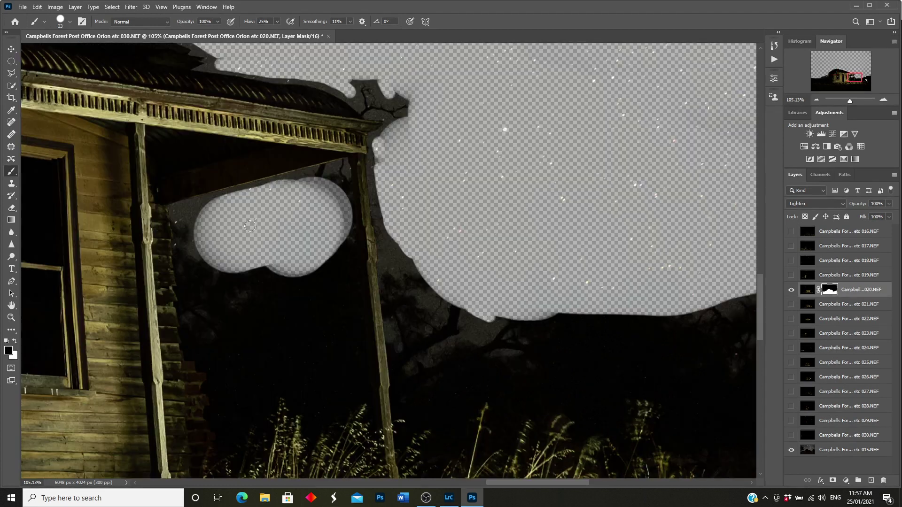
Step: Extend the masked area under the verandah roof towards the cottage wall and the end post with a 23 px brush
{"action": "mouse_move", "coordinate": [203, 223]}
{"action": "left_mouse_down"}
{"action": "mouse_move", "coordinate": [186, 242]}
{"action": "mouse_move", "coordinate": [185, 220]}
{"action": "mouse_move", "coordinate": [200, 213]}
{"action": "mouse_move", "coordinate": [192, 225]}
{"action": "mouse_move", "coordinate": [217, 207]}
{"action": "left_mouse_up"}
{"action": "mouse_move", "coordinate": [308, 196]}
{"action": "left_mouse_down"}
{"action": "mouse_move", "coordinate": [339, 188]}
{"action": "mouse_move", "coordinate": [343, 216]}
{"action": "left_mouse_up"}
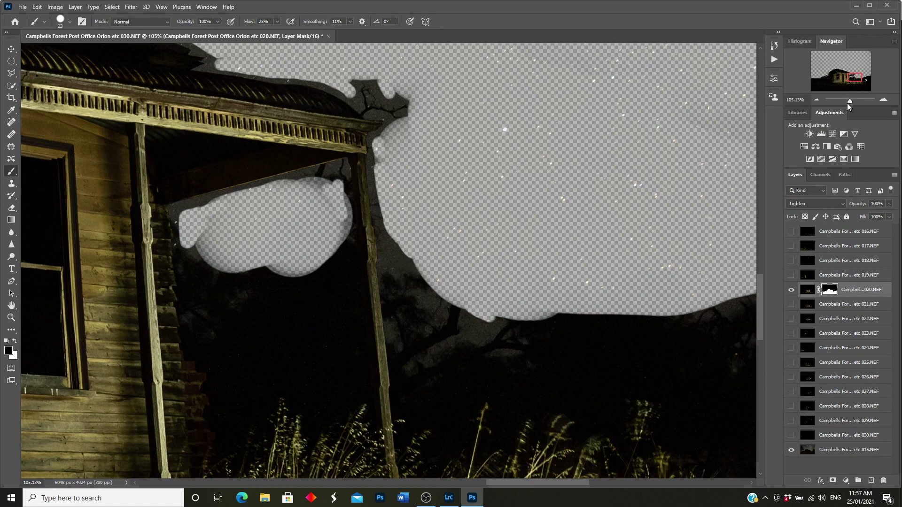
Step: Raise the opacity of the sky layer 015.NEF to 100%
{"action": "left_click_drag", "start_coordinate": [851, 105], "coordinate": [847, 105]}
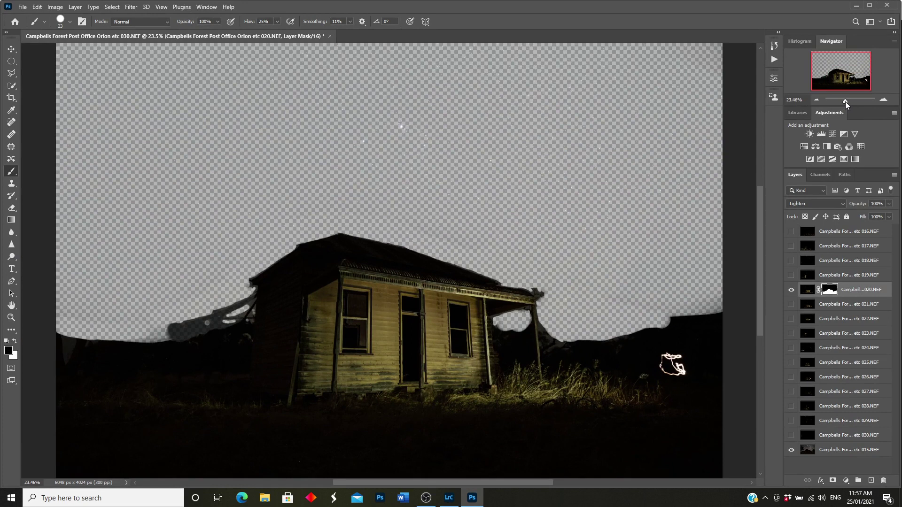
{"action": "left_click", "coordinate": [808, 450]}
{"action": "left_click", "coordinate": [889, 204]}
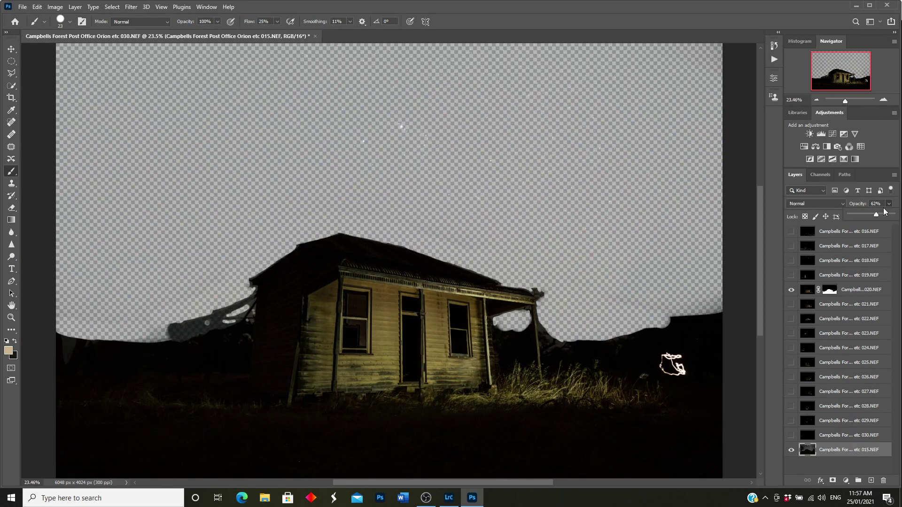
{"action": "left_click_drag", "start_coordinate": [877, 216], "coordinate": [899, 217]}
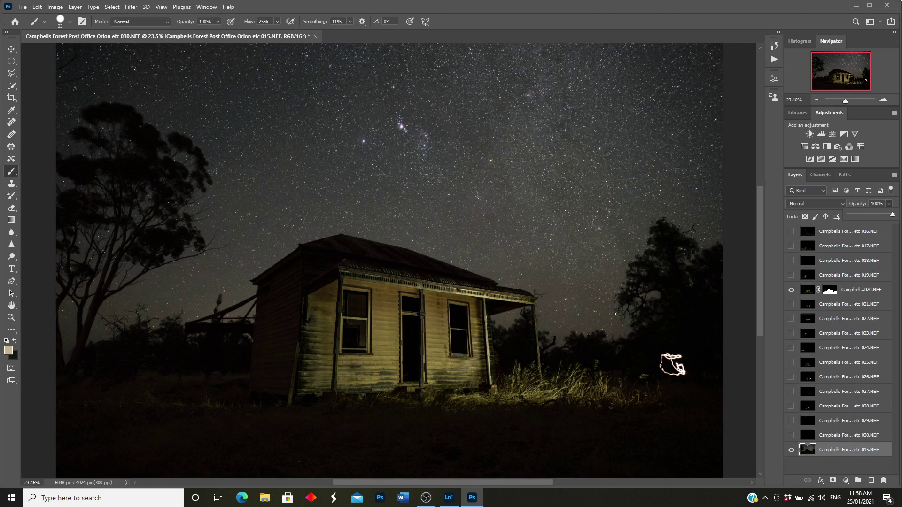
Step: Switch the brush to Soft Round and enlarge it to 259 px
{"action": "left_click", "coordinate": [70, 21]}
{"action": "left_click", "coordinate": [61, 136]}
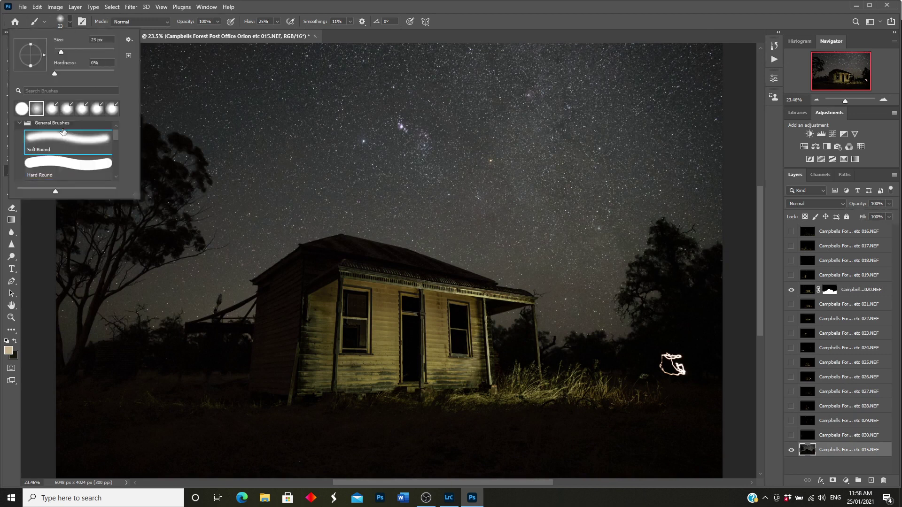
{"action": "left_click", "coordinate": [86, 51]}
{"action": "left_click_drag", "start_coordinate": [99, 49], "coordinate": [107, 49]}
{"action": "left_click", "coordinate": [670, 365]}
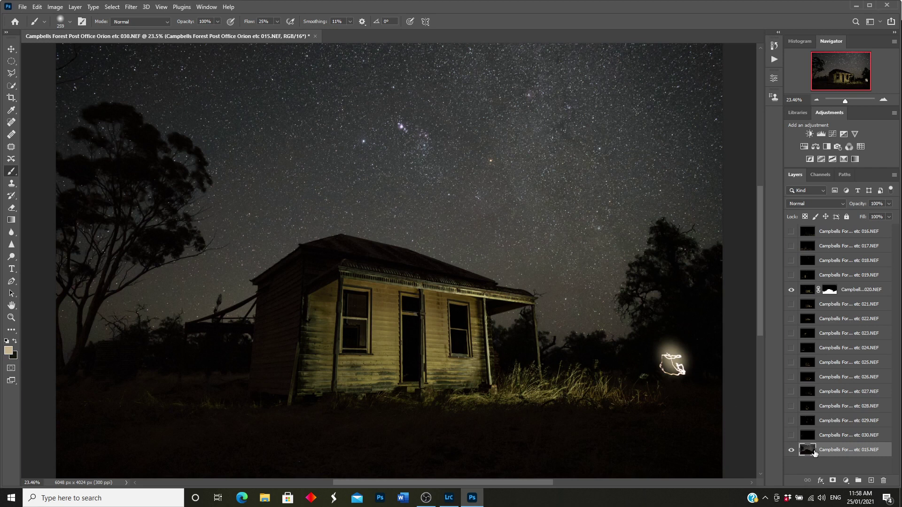
{"action": "left_click", "coordinate": [37, 6]}
{"action": "left_click", "coordinate": [51, 14]}
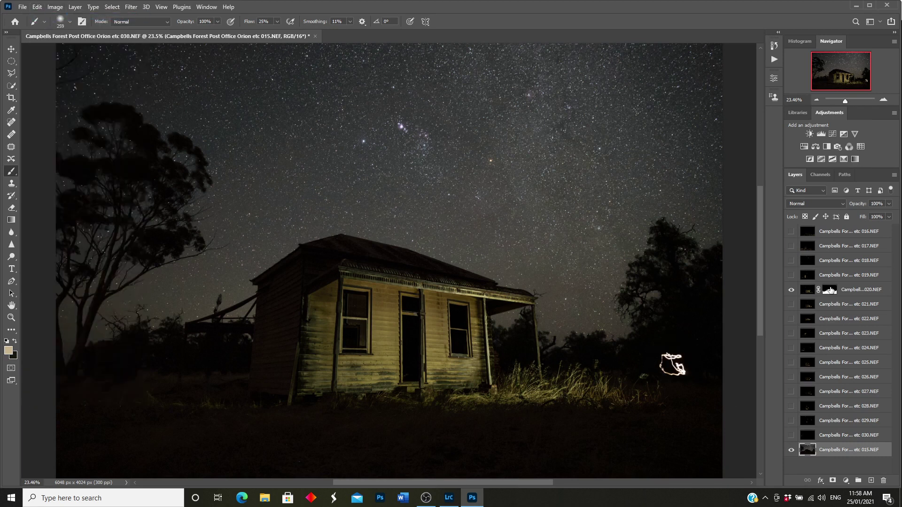
Step: Paint black on the 020.NEF mask over the bright torch trail to the right of the cottage
{"action": "left_click", "coordinate": [830, 290]}
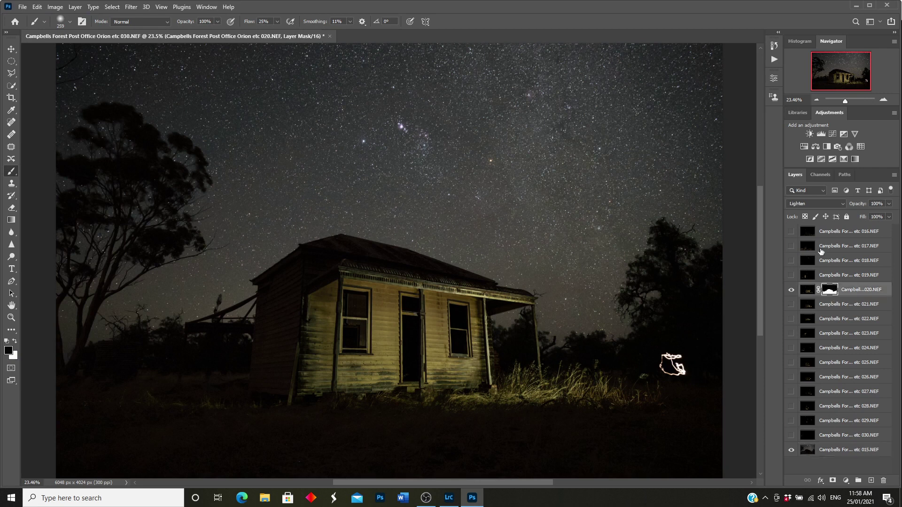
{"action": "mouse_move", "coordinate": [681, 372]}
{"action": "left_mouse_down"}
{"action": "mouse_move", "coordinate": [667, 371]}
{"action": "mouse_move", "coordinate": [680, 357]}
{"action": "mouse_move", "coordinate": [671, 368]}
{"action": "mouse_move", "coordinate": [654, 338]}
{"action": "mouse_move", "coordinate": [663, 369]}
{"action": "mouse_move", "coordinate": [678, 369]}
{"action": "mouse_move", "coordinate": [647, 345]}
{"action": "left_mouse_up"}
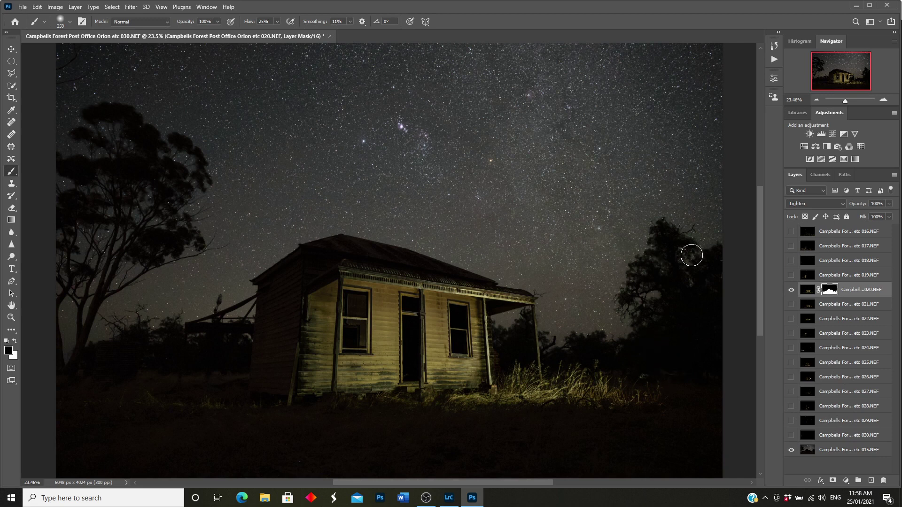
Step: Show layers 019.NEF, 018.NEF, 017.NEF and 016.NEF and copy the mask of 020.NEF onto each of them
{"action": "left_click", "coordinate": [792, 276]}
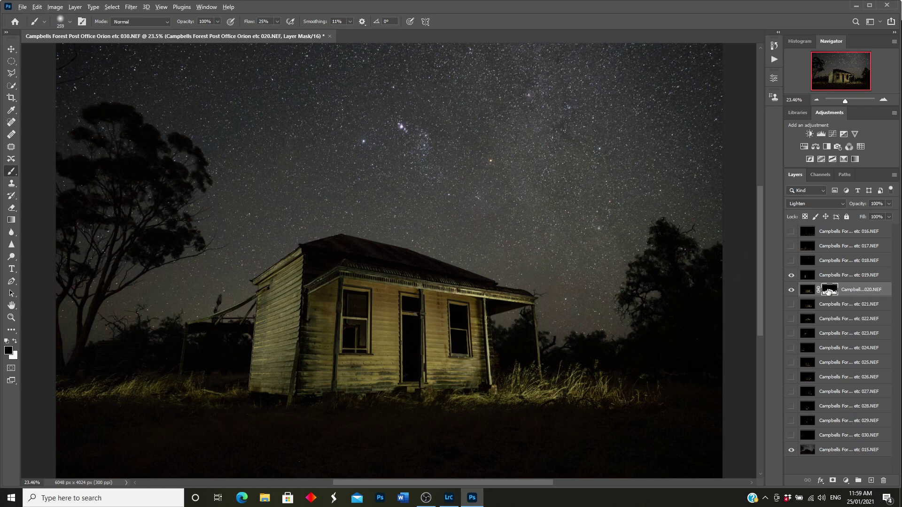
{"action": "left_click_drag", "start_coordinate": [828, 291], "coordinate": [829, 276]}
{"action": "left_click", "coordinate": [792, 261]}
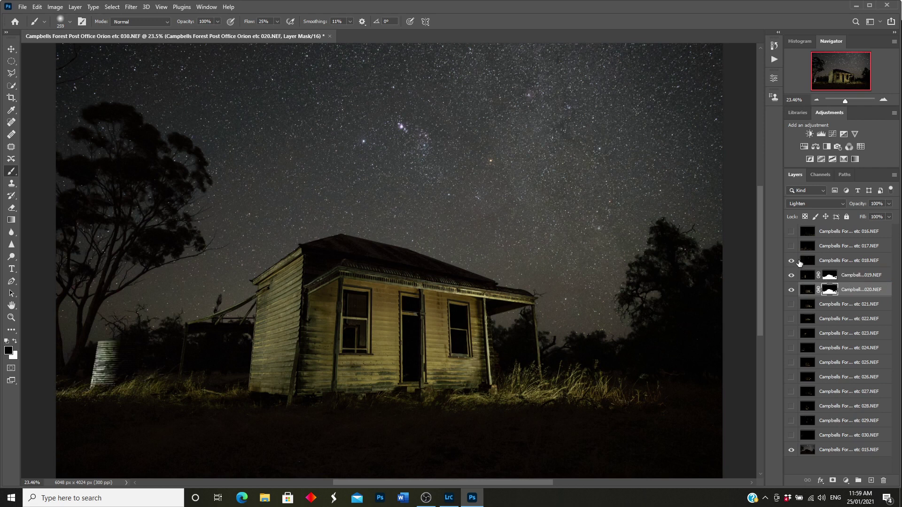
{"action": "left_click_drag", "start_coordinate": [829, 277], "coordinate": [828, 235]}
{"action": "left_click", "coordinate": [791, 246]}
{"action": "left_click", "coordinate": [792, 232]}
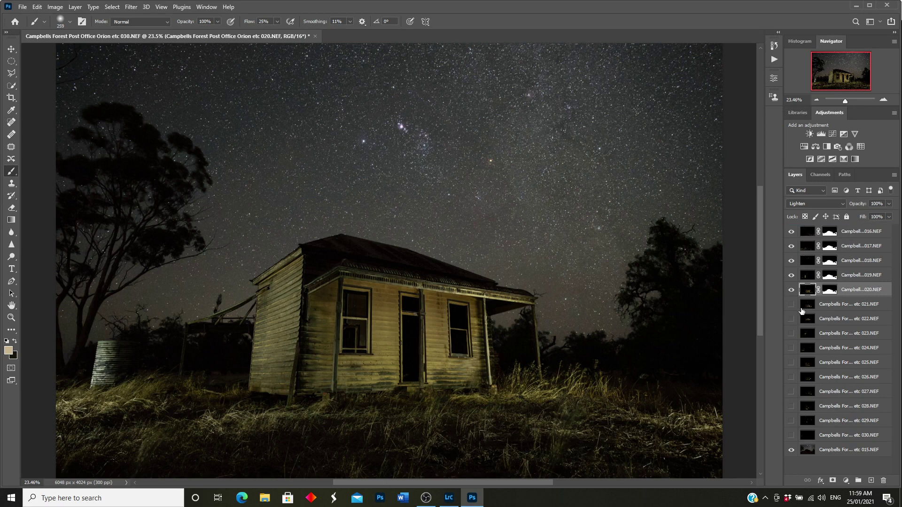
Step: Show layers 021.NEF through 030.NEF and copy the same sky mask onto each of them
{"action": "left_click", "coordinate": [791, 304]}
{"action": "left_click_drag", "start_coordinate": [831, 293], "coordinate": [830, 305]}
{"action": "left_click_drag", "start_coordinate": [829, 305], "coordinate": [831, 437]}
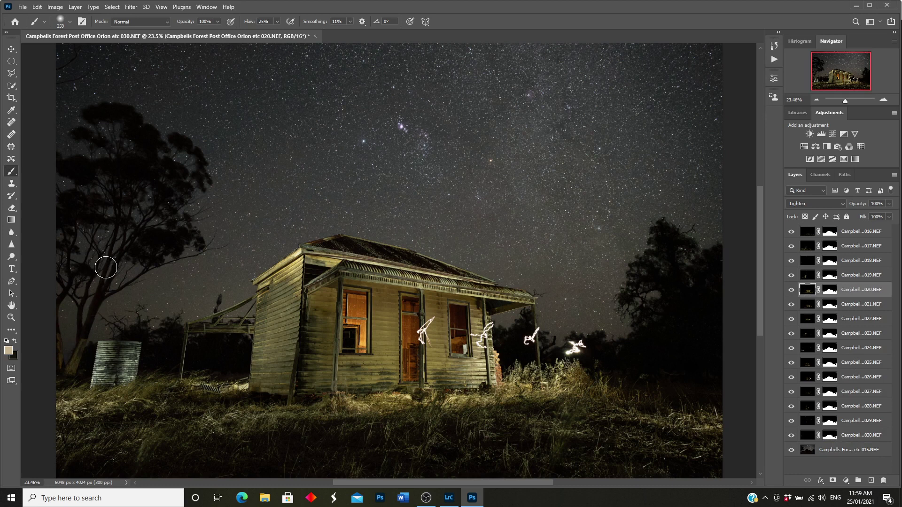
Step: Paint white on the mask of 030.NEF over the large tree left of the cottage to bring back its light painting
{"action": "left_click", "coordinate": [833, 437]}
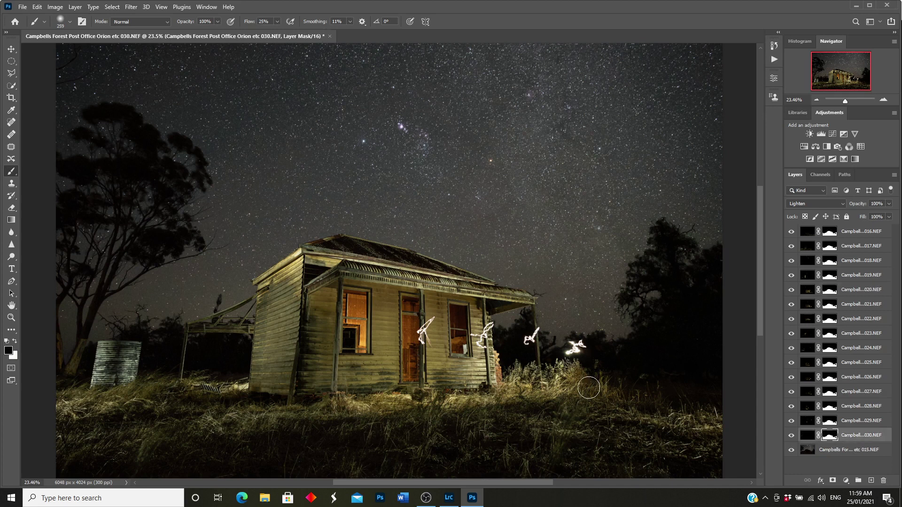
{"action": "left_click", "coordinate": [16, 342]}
{"action": "mouse_move", "coordinate": [109, 265]}
{"action": "left_mouse_down"}
{"action": "mouse_move", "coordinate": [78, 337]}
{"action": "mouse_move", "coordinate": [119, 243]}
{"action": "mouse_move", "coordinate": [105, 309]}
{"action": "mouse_move", "coordinate": [117, 252]}
{"action": "mouse_move", "coordinate": [113, 284]}
{"action": "mouse_move", "coordinate": [77, 286]}
{"action": "mouse_move", "coordinate": [79, 274]}
{"action": "mouse_move", "coordinate": [65, 286]}
{"action": "mouse_move", "coordinate": [58, 310]}
{"action": "mouse_move", "coordinate": [98, 292]}
{"action": "mouse_move", "coordinate": [121, 211]}
{"action": "mouse_move", "coordinate": [116, 255]}
{"action": "mouse_move", "coordinate": [122, 234]}
{"action": "mouse_move", "coordinate": [115, 253]}
{"action": "mouse_move", "coordinate": [151, 250]}
{"action": "mouse_move", "coordinate": [120, 232]}
{"action": "mouse_move", "coordinate": [58, 374]}
{"action": "mouse_move", "coordinate": [54, 347]}
{"action": "left_mouse_up"}
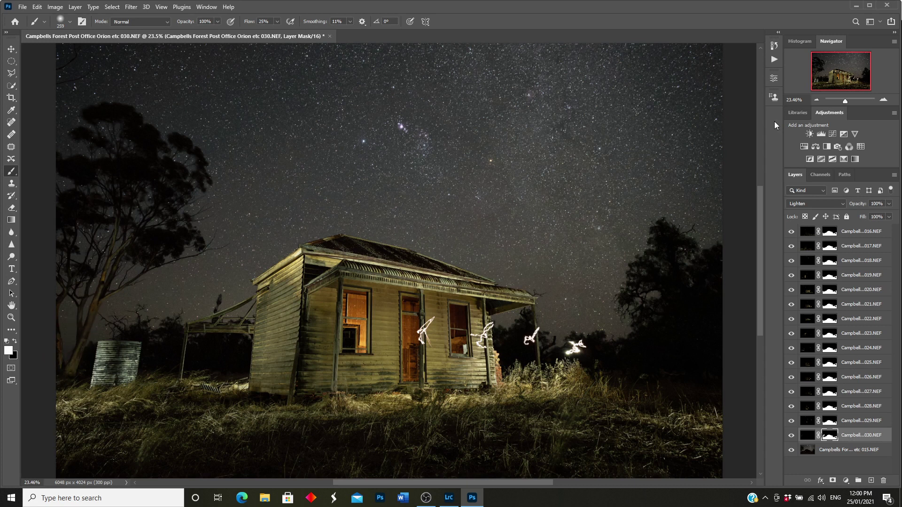
Step: Reduce the Soft Round brush to 34 px and make black the foreground colour for refining the 030.NEF mask around the tree
{"action": "left_click_drag", "start_coordinate": [848, 104], "coordinate": [820, 77]}
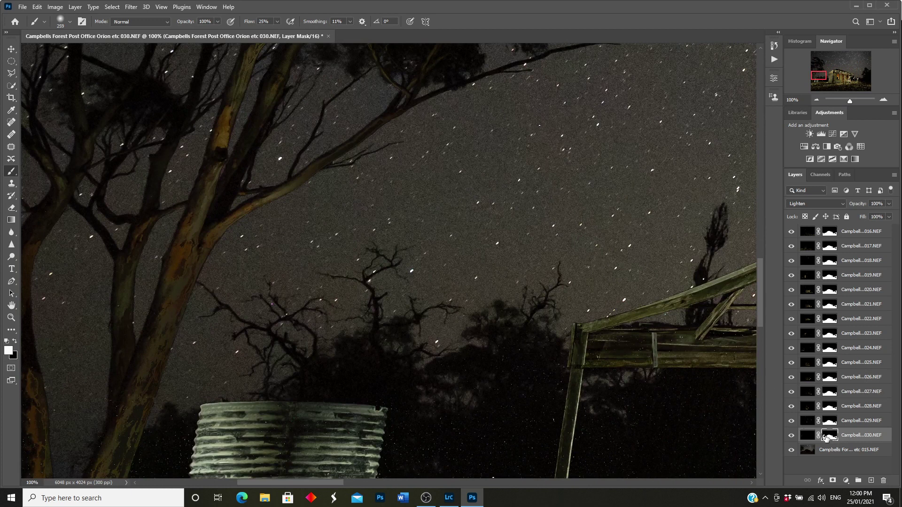
{"action": "left_click", "coordinate": [71, 22]}
{"action": "left_click_drag", "start_coordinate": [101, 56], "coordinate": [64, 56]}
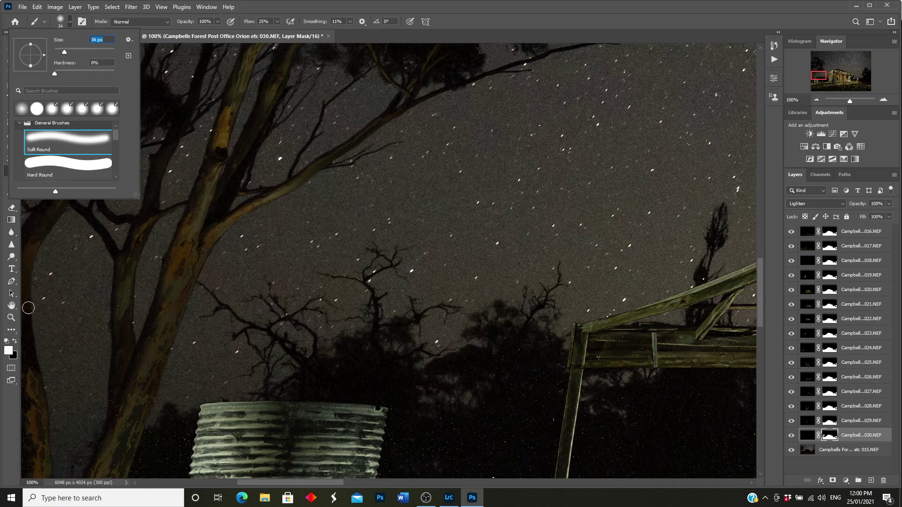
{"action": "left_click", "coordinate": [15, 341]}
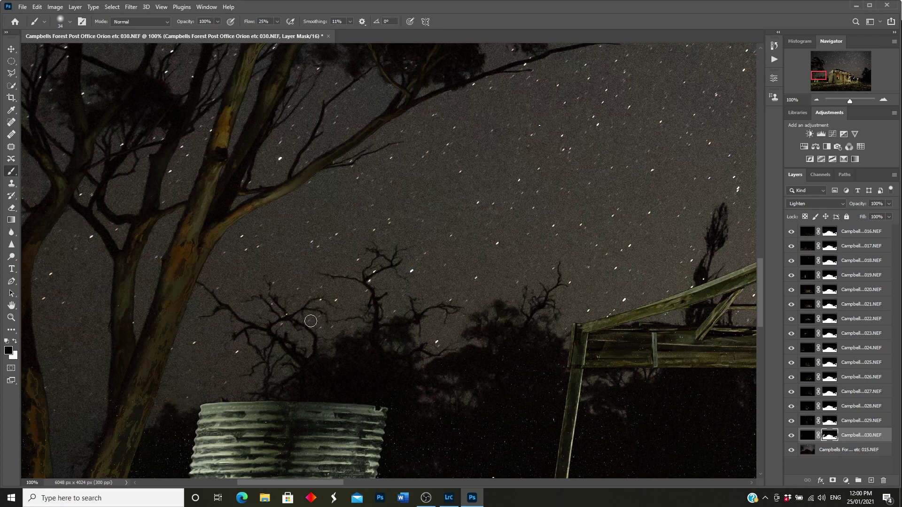
Step: Hide all light-painted layers from 016.NEF to 030.NEF so only the sky layer 015.NEF shows around the tank and cottage
{"action": "left_click_drag", "start_coordinate": [817, 76], "coordinate": [818, 79]}
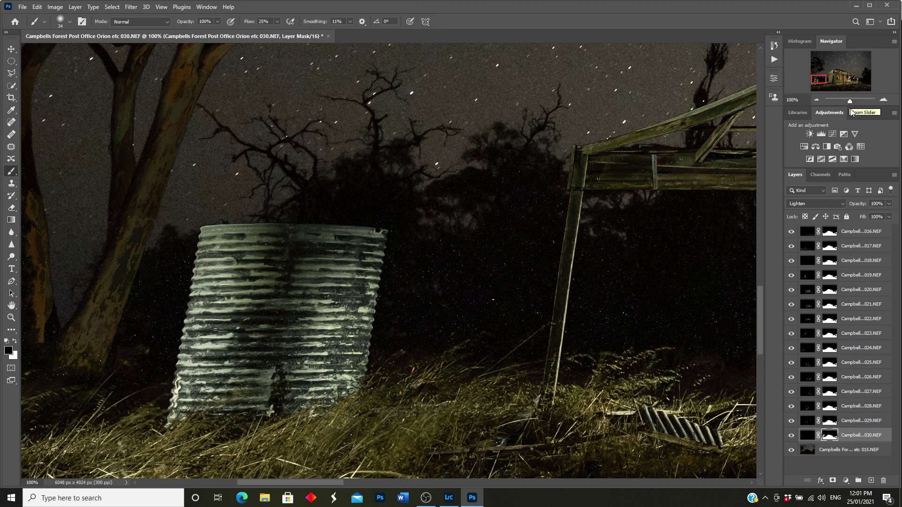
{"action": "left_click_drag", "start_coordinate": [792, 246], "coordinate": [791, 436]}
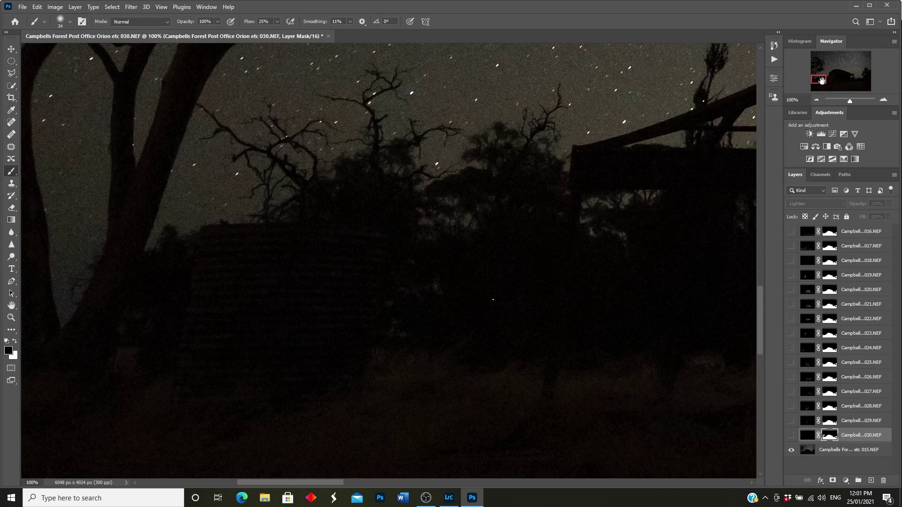
{"action": "left_click_drag", "start_coordinate": [851, 104], "coordinate": [807, 87]}
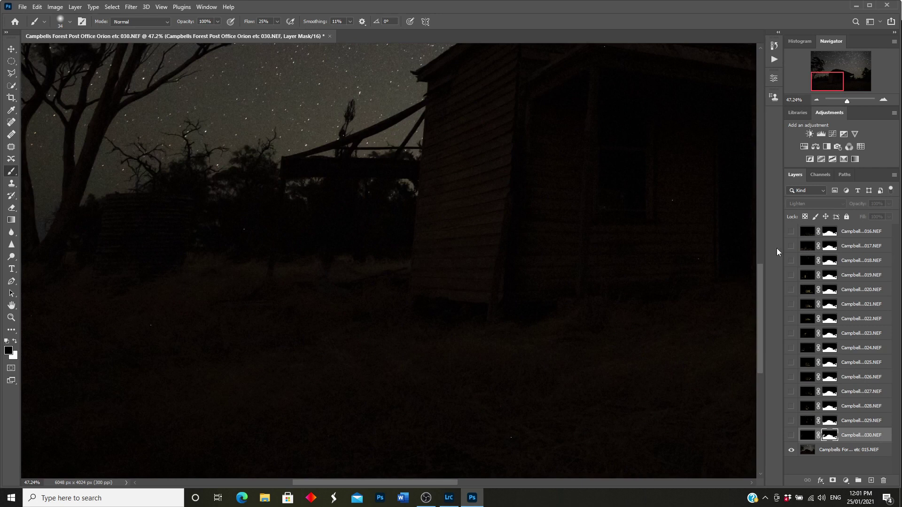
Step: Examine light-painted layers 016.NEF to 019.NEF one at a time over the sky layer, around the tank, cottage and grass
{"action": "left_click", "coordinate": [792, 232]}
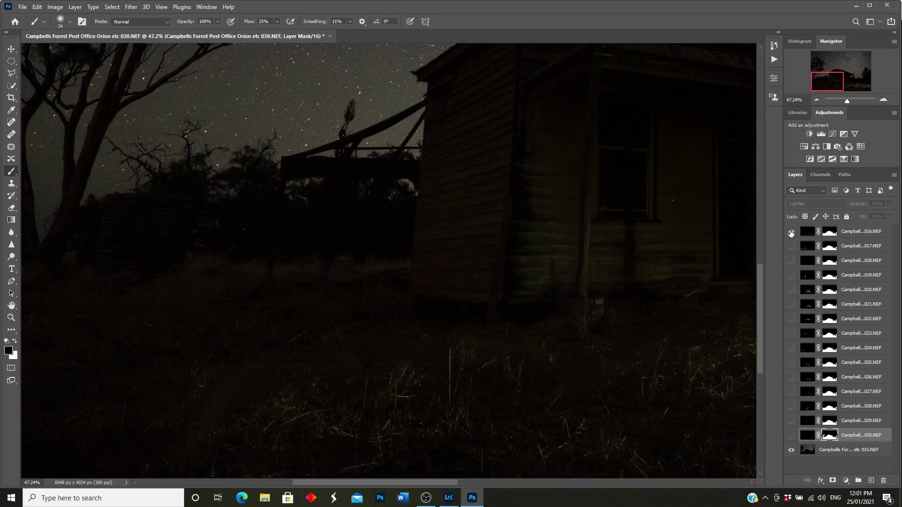
{"action": "left_click", "coordinate": [791, 232]}
{"action": "left_click", "coordinate": [791, 247]}
{"action": "left_click", "coordinate": [792, 247]}
{"action": "left_click", "coordinate": [791, 261]}
{"action": "left_click", "coordinate": [792, 261]}
{"action": "left_click", "coordinate": [792, 276]}
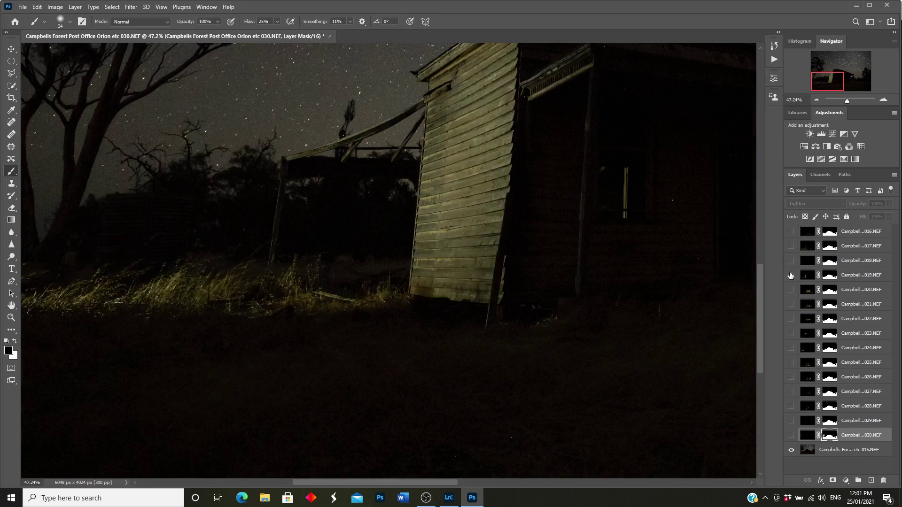
{"action": "left_click_drag", "start_coordinate": [830, 83], "coordinate": [863, 88]}
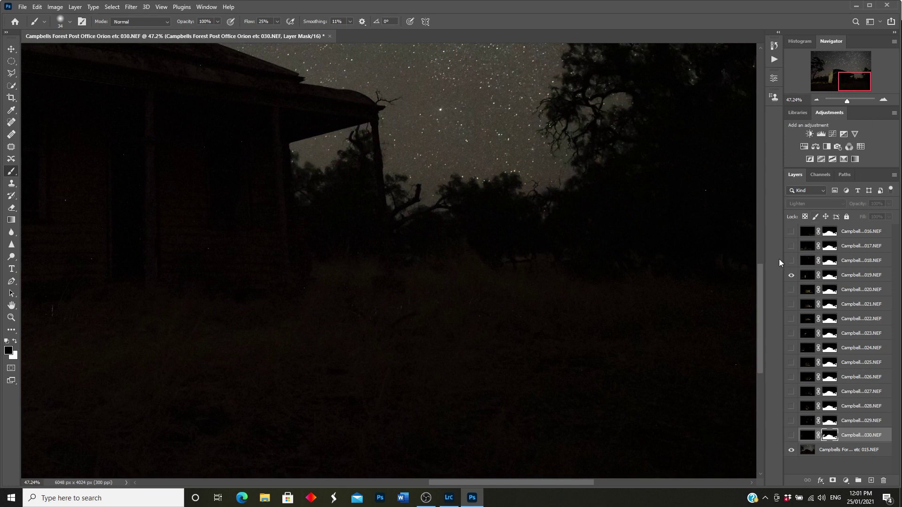
Step: View layers 016.NEF, 017.NEF and 018.NEF together and check their lit grass from the right-hand trees across to the water tank
{"action": "left_click", "coordinate": [792, 247]}
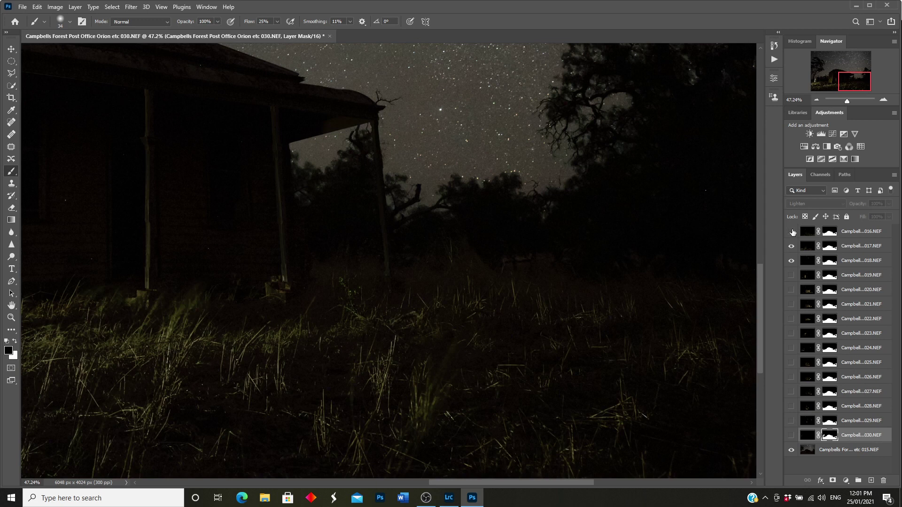
{"action": "left_click", "coordinate": [792, 232]}
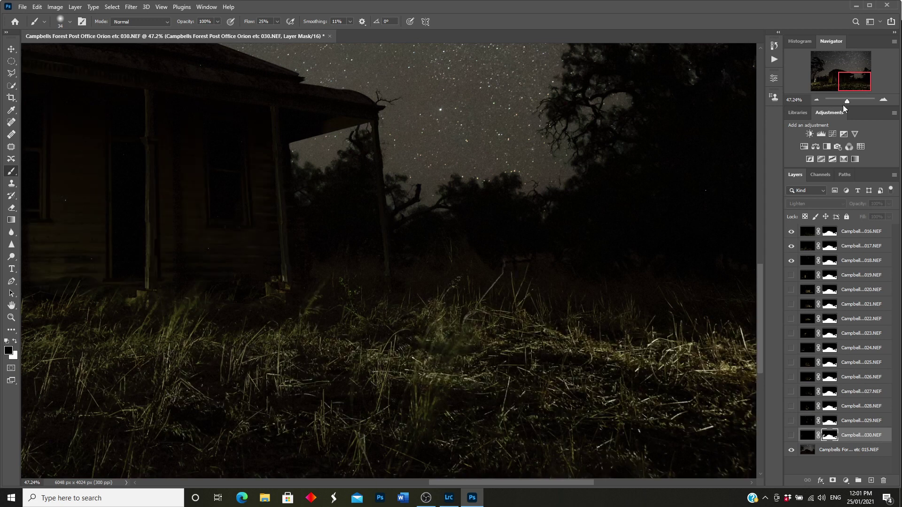
{"action": "left_click_drag", "start_coordinate": [853, 84], "coordinate": [822, 83]}
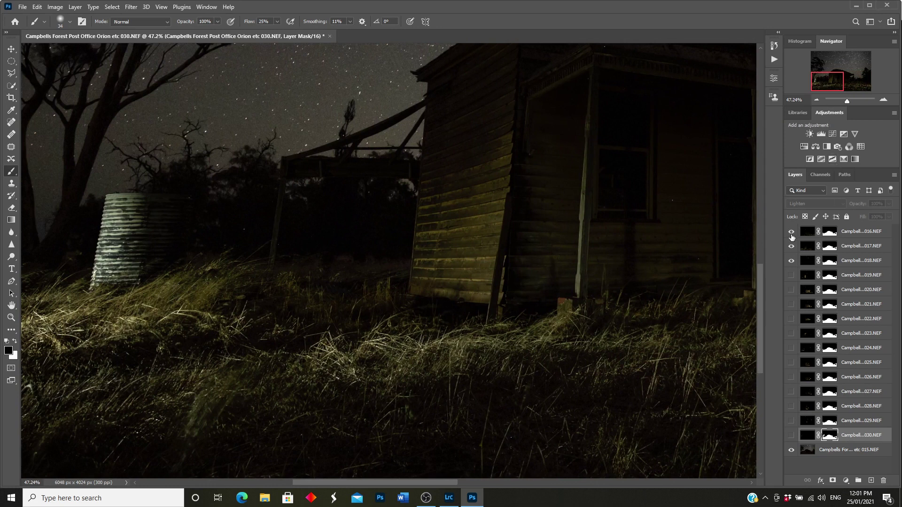
{"action": "left_click", "coordinate": [792, 246]}
{"action": "left_click", "coordinate": [791, 260]}
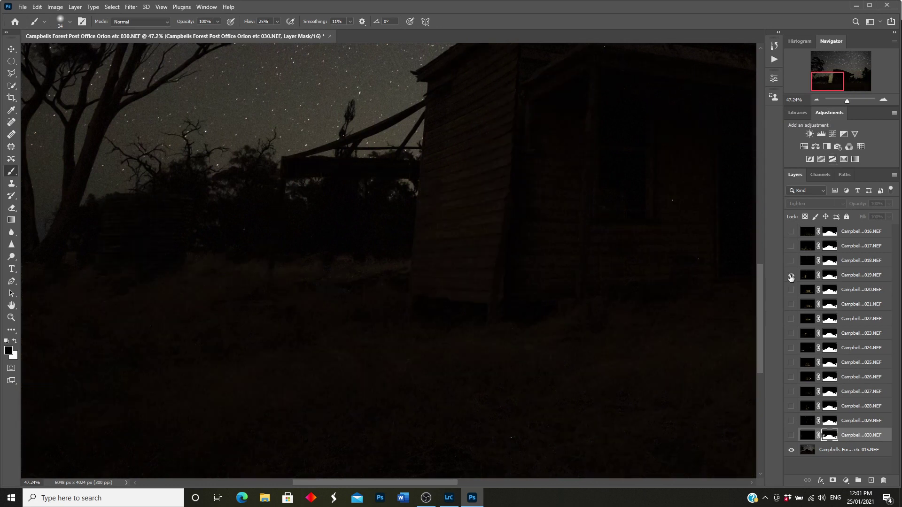
Step: Isolate layer 019.NEF over the sky layer and apply Dust & Scratches to its image with a radius of 1 pixel
{"action": "left_click", "coordinate": [791, 276]}
{"action": "left_click_drag", "start_coordinate": [826, 85], "coordinate": [851, 104]}
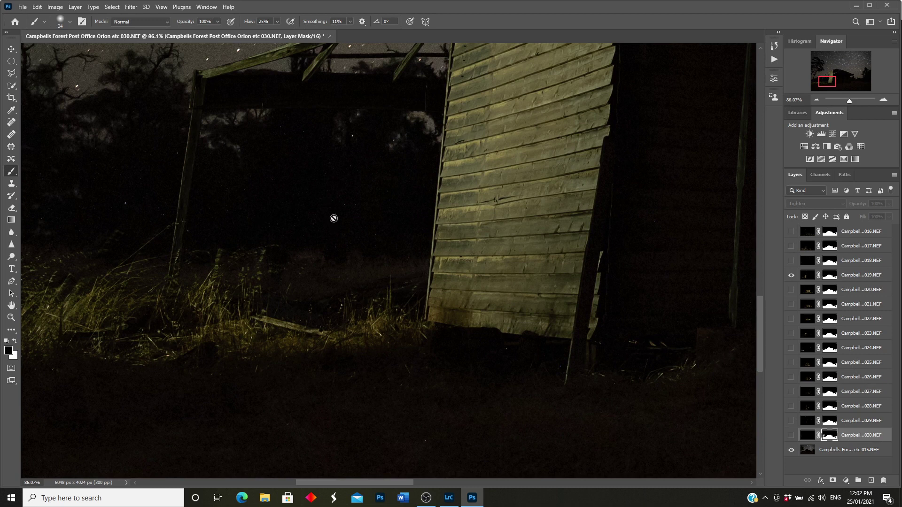
{"action": "left_click", "coordinate": [792, 276]}
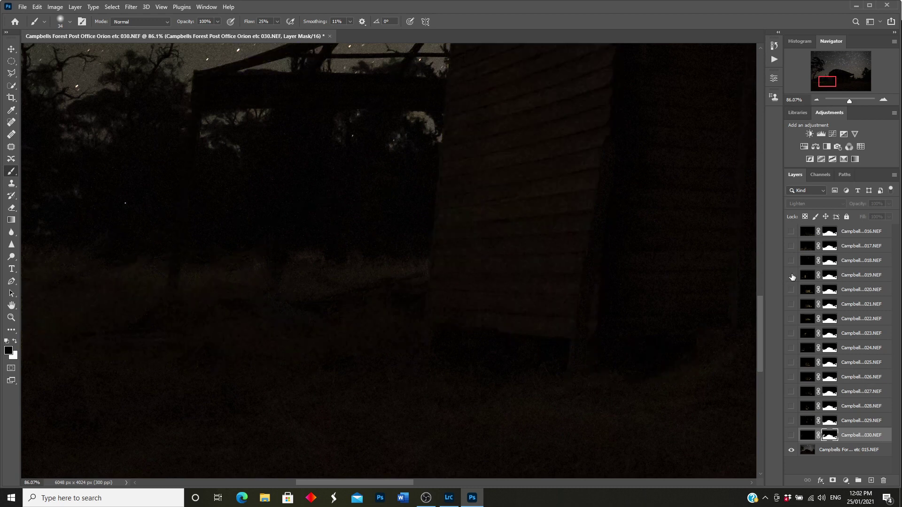
{"action": "left_click", "coordinate": [791, 276]}
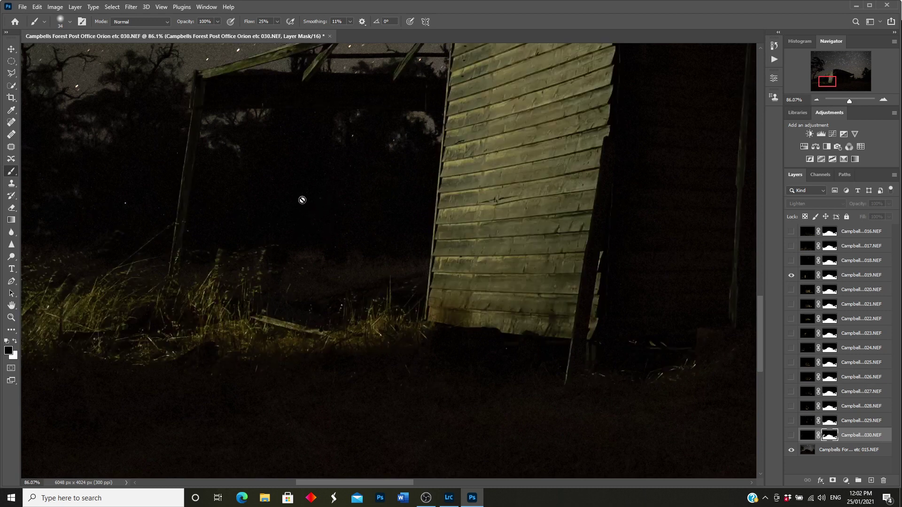
{"action": "left_click", "coordinate": [808, 278]}
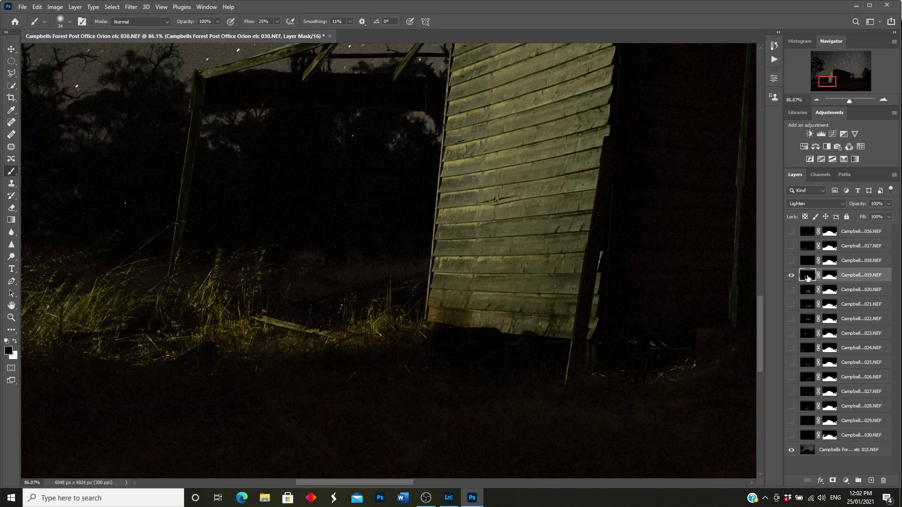
{"action": "left_click", "coordinate": [132, 8]}
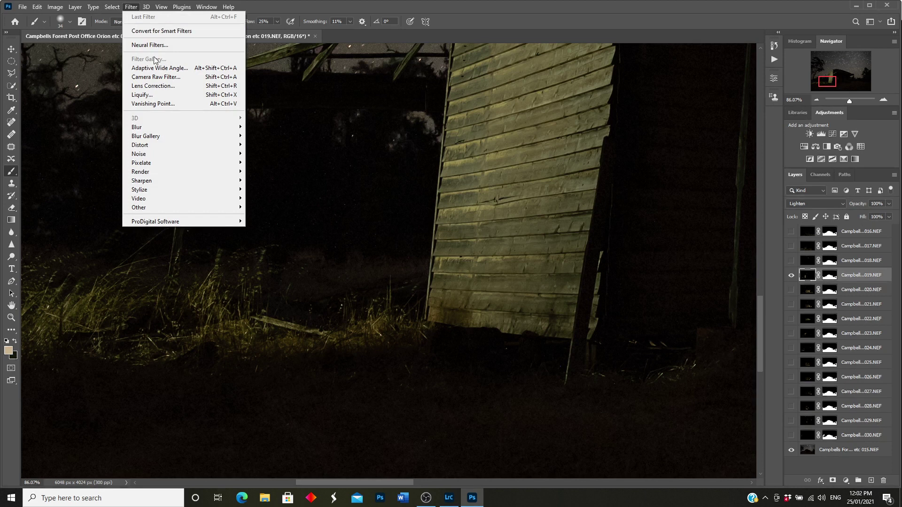
{"action": "mouse_move", "coordinate": [162, 157]}
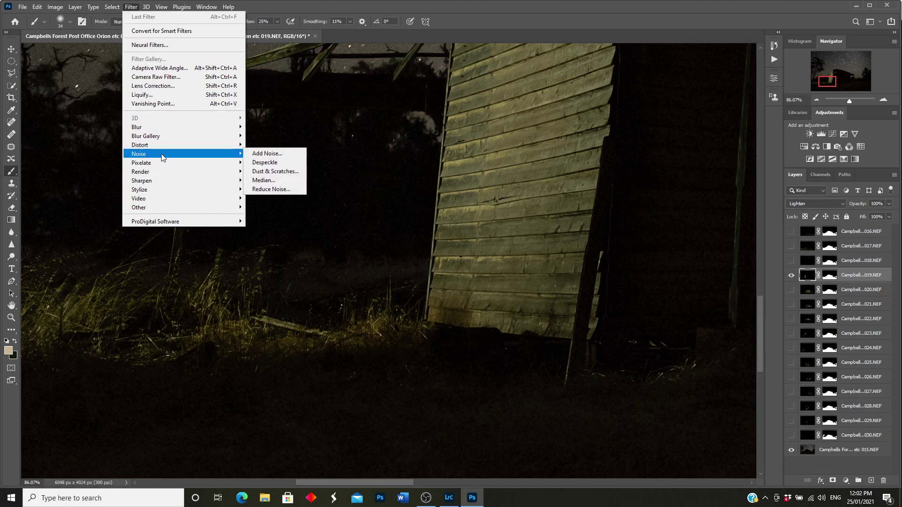
{"action": "left_click", "coordinate": [278, 172]}
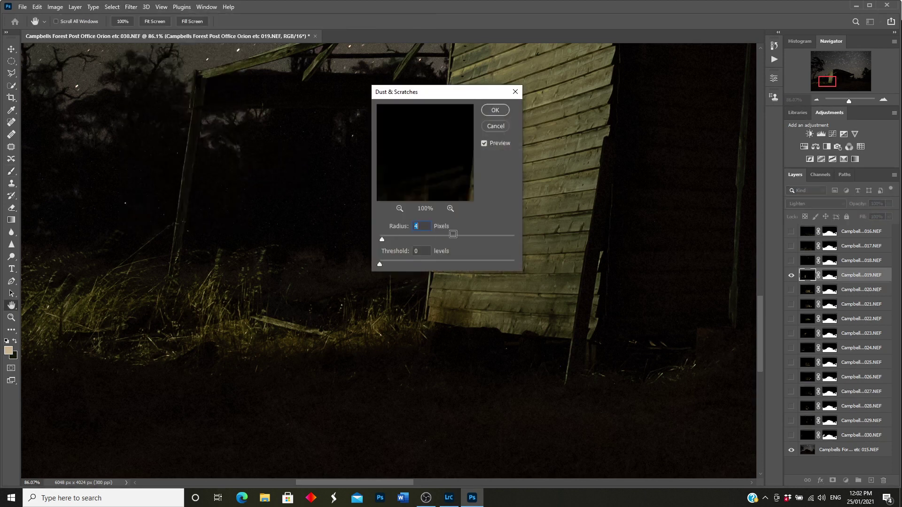
{"action": "type", "text": "1"}
{"action": "left_click", "coordinate": [496, 110]}
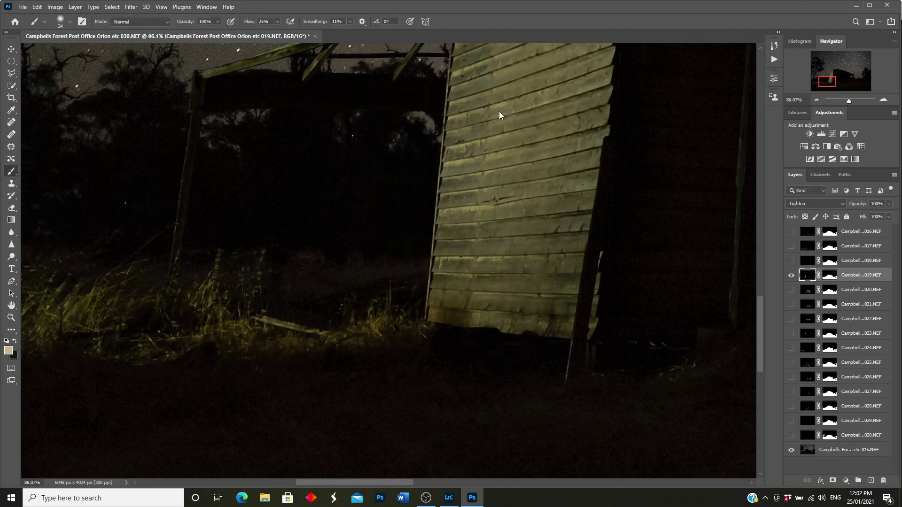
Step: Show layer 020.NEF in place of 019.NEF and apply the same 1-pixel Dust & Scratches filter to its image
{"action": "left_click", "coordinate": [792, 277]}
{"action": "left_click", "coordinate": [791, 291]}
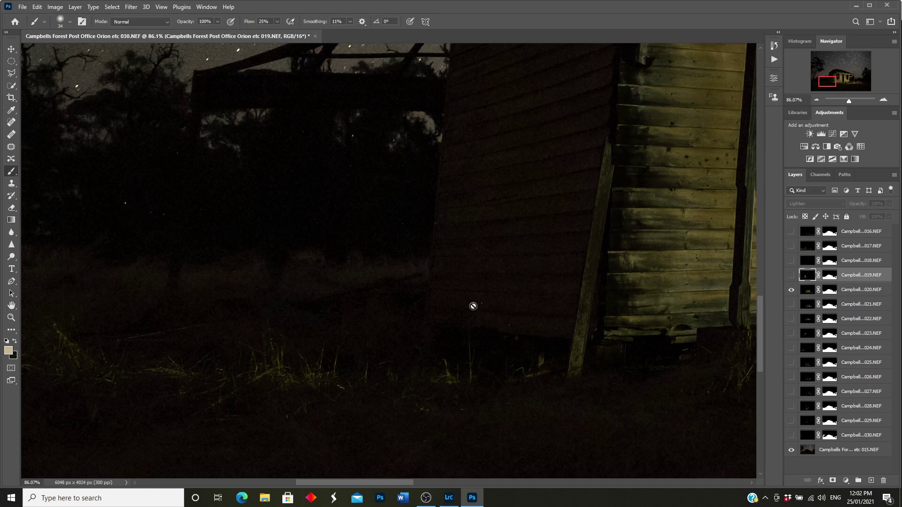
{"action": "left_click", "coordinate": [808, 291]}
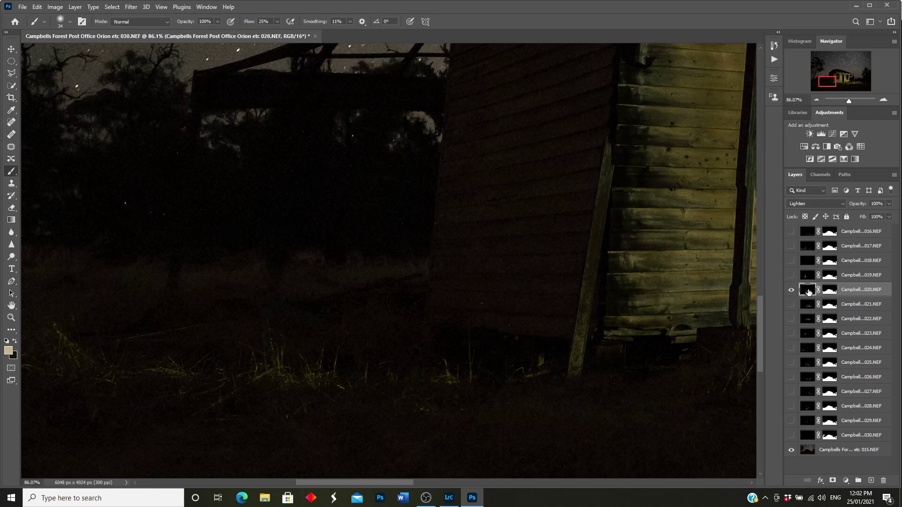
{"action": "left_click", "coordinate": [136, 8]}
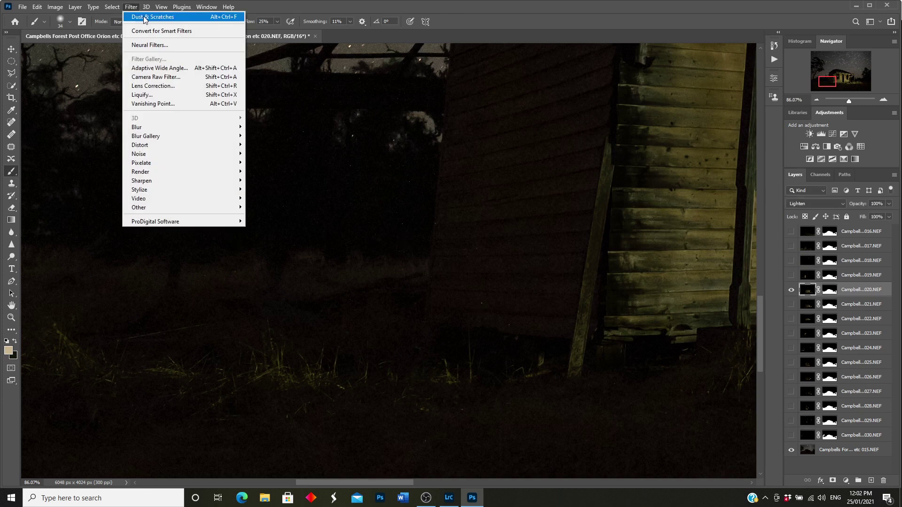
{"action": "left_click", "coordinate": [153, 17]}
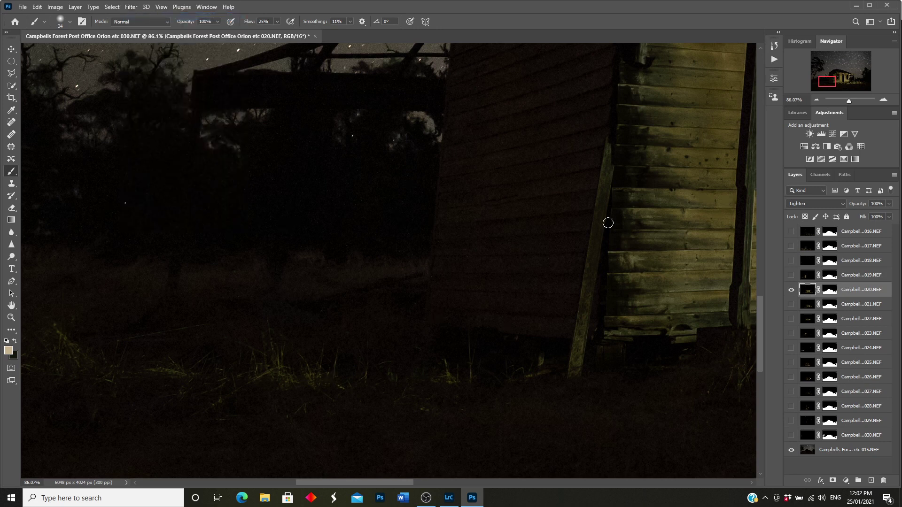
Step: Show layer 021.NEF in place of 020.NEF and inspect its grass and the dark area around the tank for specks
{"action": "left_click", "coordinate": [792, 290]}
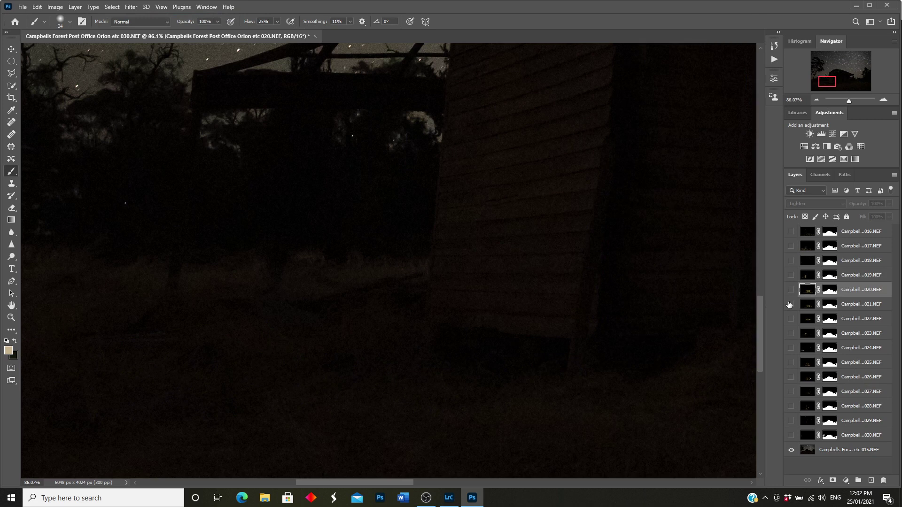
{"action": "left_click", "coordinate": [792, 305]}
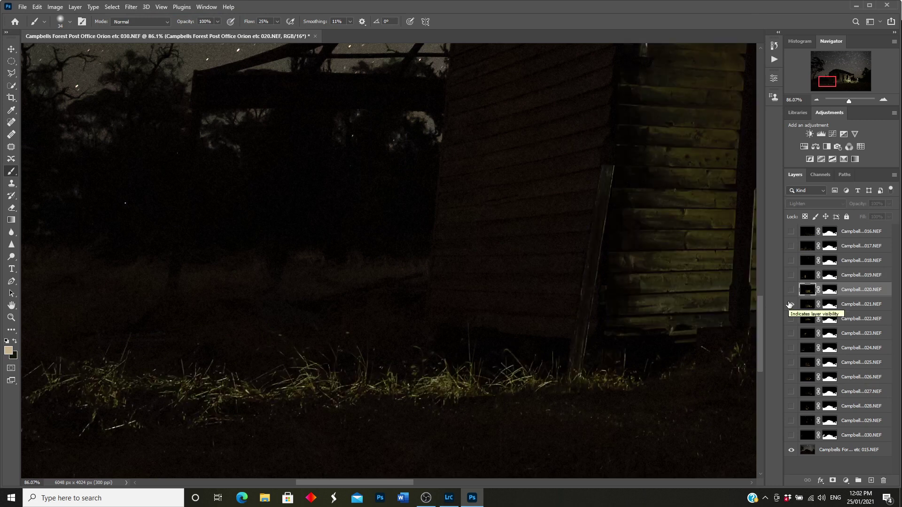
{"action": "mouse_move", "coordinate": [829, 84]}
{"action": "left_mouse_down"}
{"action": "mouse_move", "coordinate": [862, 85]}
{"action": "mouse_move", "coordinate": [817, 82]}
{"action": "left_mouse_up"}
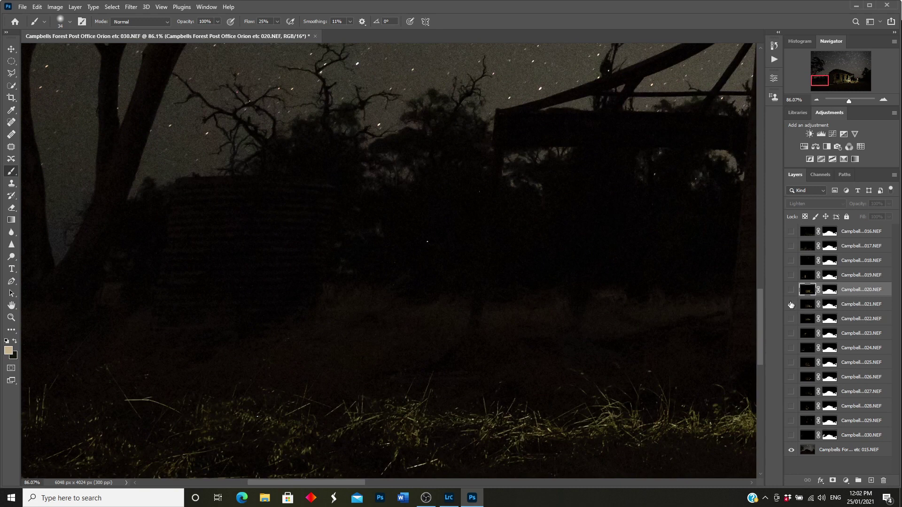
Step: Show layer 022.NEF in place of 021.NEF and repeat the 1-pixel Dust & Scratches filter on its image
{"action": "left_click", "coordinate": [791, 305]}
{"action": "left_click", "coordinate": [792, 319]}
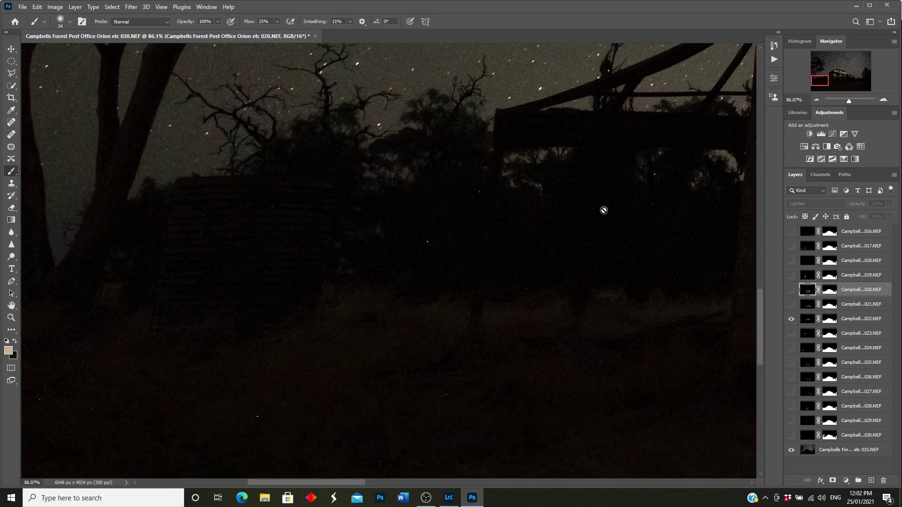
{"action": "left_click", "coordinate": [807, 320]}
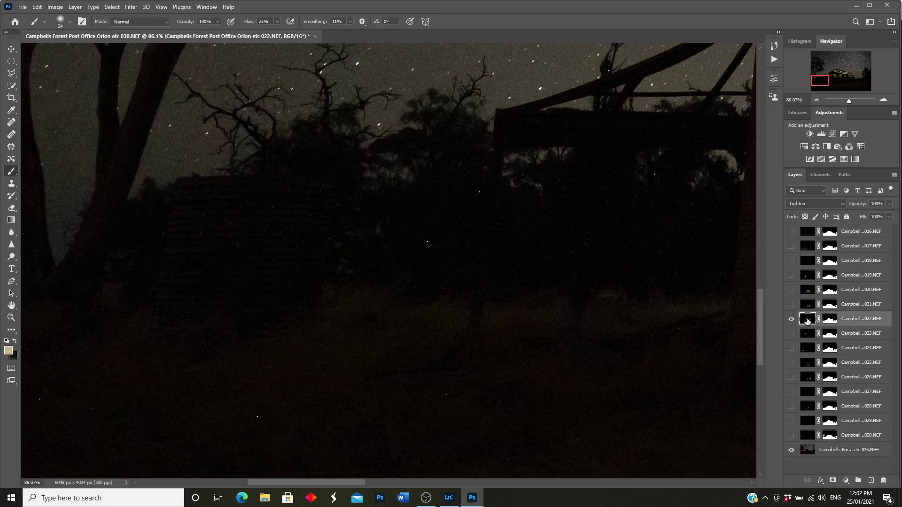
{"action": "mouse_move", "coordinate": [820, 84]}
{"action": "left_mouse_down"}
{"action": "mouse_move", "coordinate": [849, 74]}
{"action": "mouse_move", "coordinate": [849, 89]}
{"action": "mouse_move", "coordinate": [867, 86]}
{"action": "mouse_move", "coordinate": [796, 98]}
{"action": "mouse_move", "coordinate": [830, 82]}
{"action": "mouse_move", "coordinate": [821, 84]}
{"action": "left_mouse_up"}
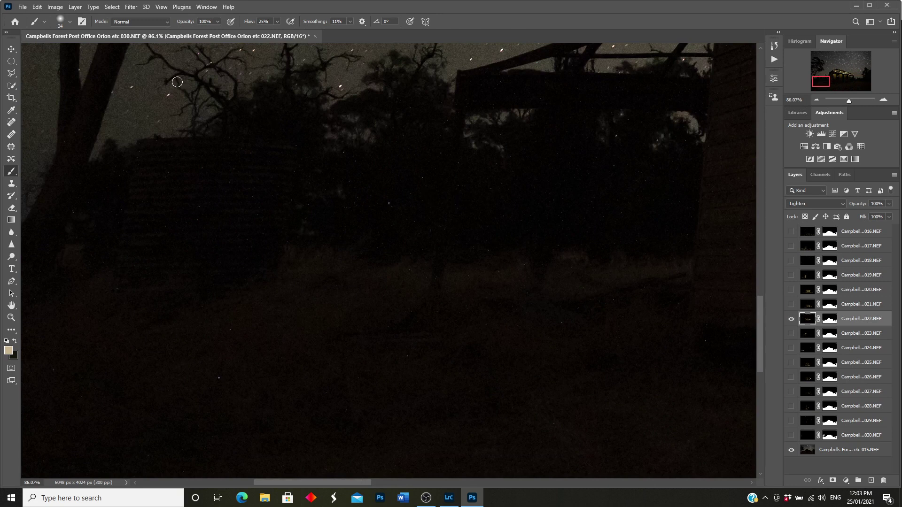
{"action": "left_click", "coordinate": [132, 7]}
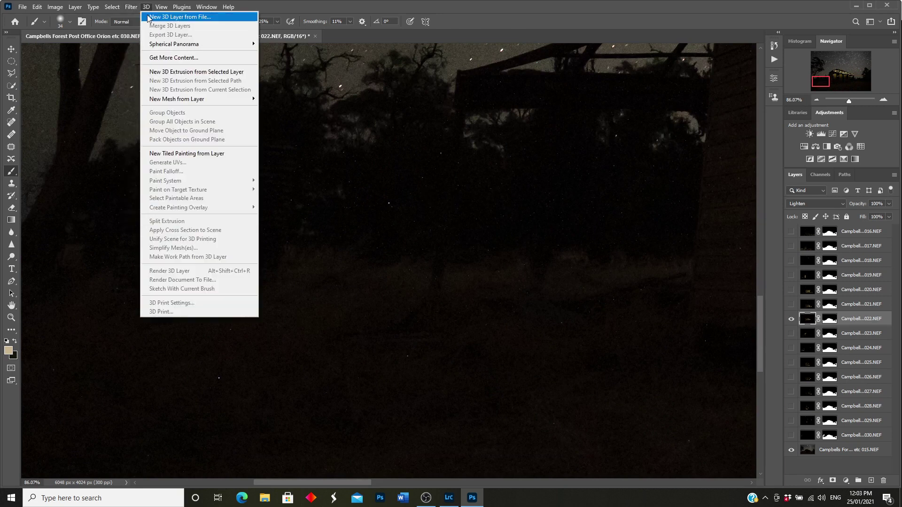
{"action": "left_click", "coordinate": [138, 16]}
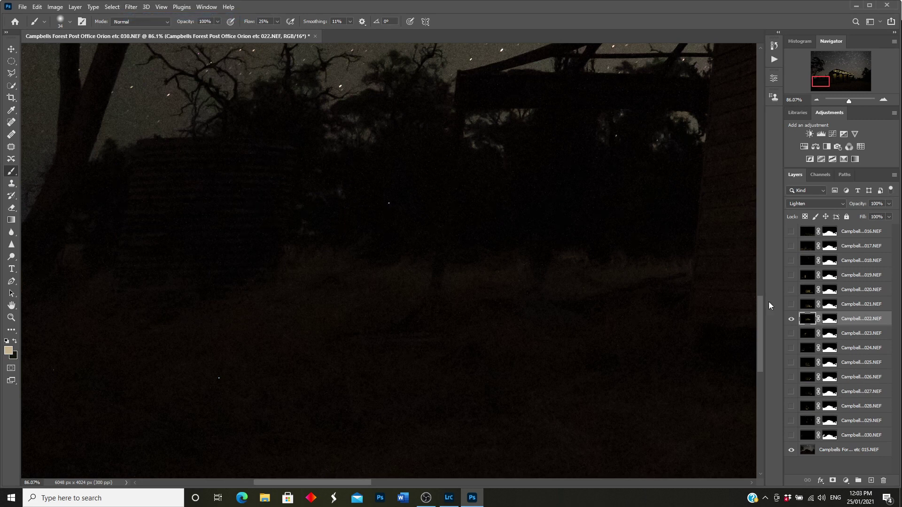
Step: Show layer 023.NEF in place of 022.NEF and run the last Dust & Scratches filter on its image
{"action": "left_click", "coordinate": [791, 318]}
{"action": "left_click", "coordinate": [792, 333]}
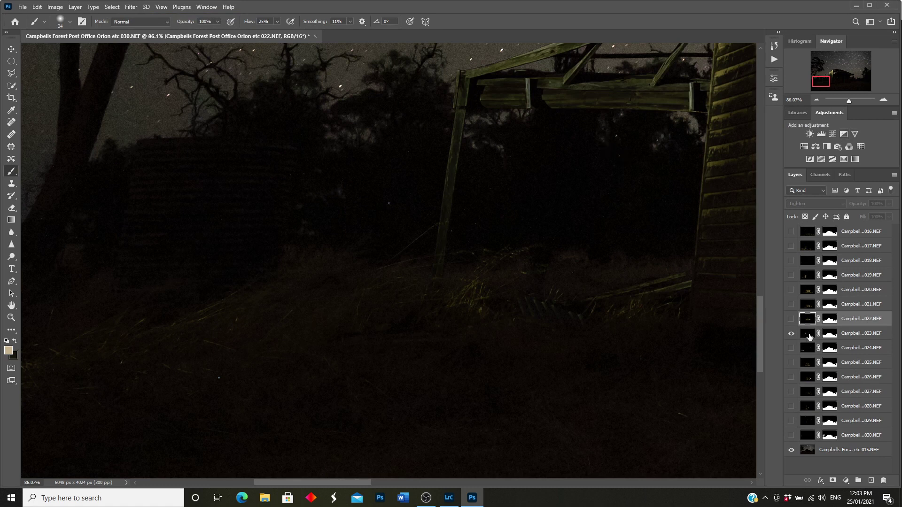
{"action": "left_click", "coordinate": [808, 334]}
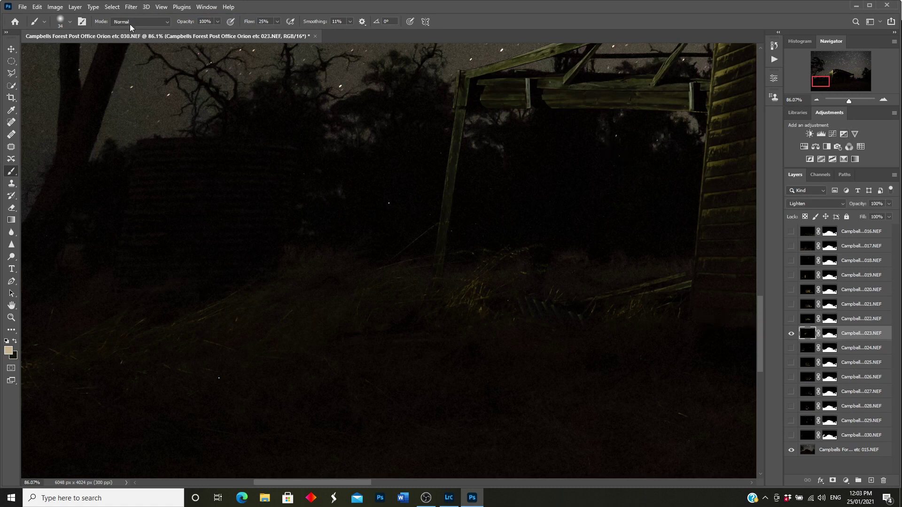
{"action": "left_click", "coordinate": [131, 6]}
{"action": "left_click", "coordinate": [138, 15]}
Step: Show layer 024.NEF in place of 023.NEF, check its dark foreground, and apply the last Dust & Scratches filter to its image
{"action": "left_click", "coordinate": [792, 333]}
{"action": "left_click", "coordinate": [792, 348]}
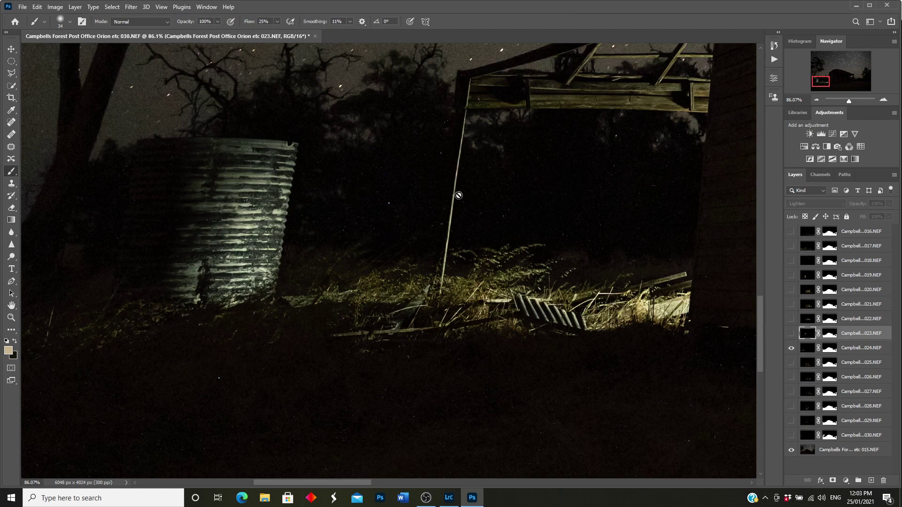
{"action": "left_click_drag", "start_coordinate": [822, 83], "coordinate": [821, 87]}
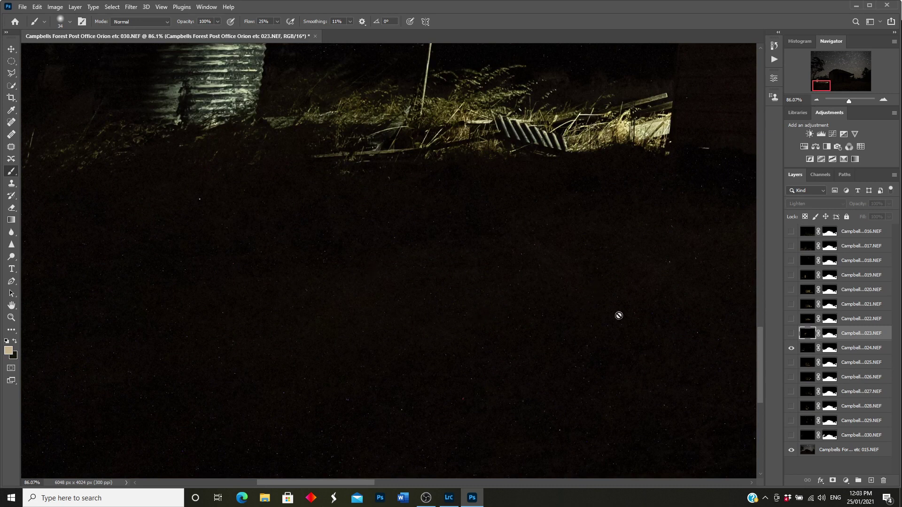
{"action": "left_click", "coordinate": [807, 349]}
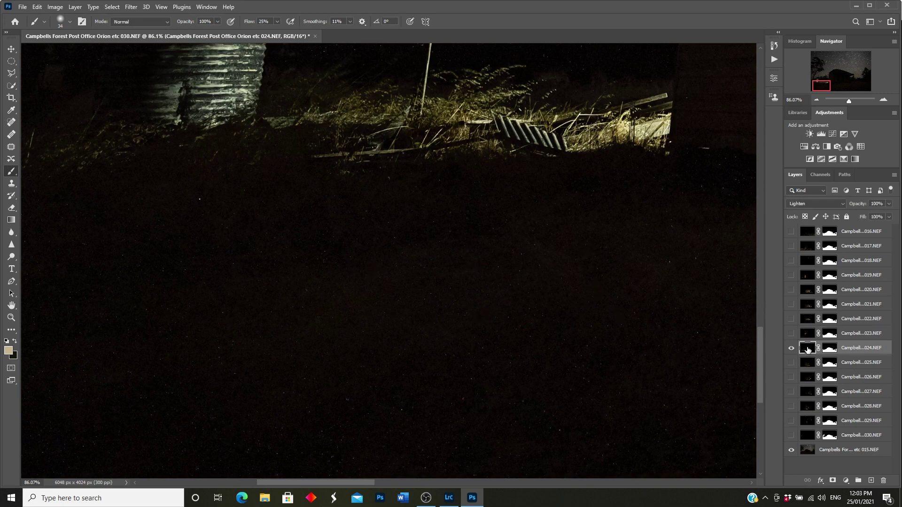
{"action": "left_click", "coordinate": [130, 7]}
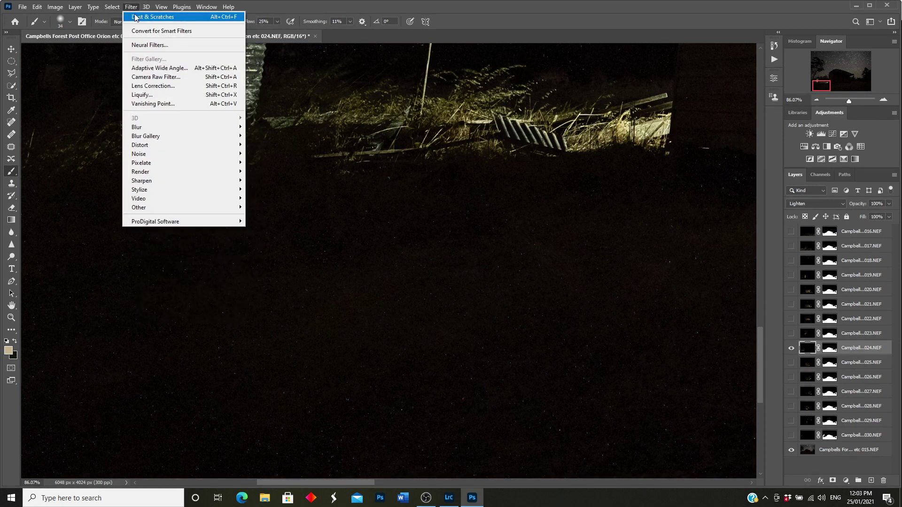
{"action": "left_click", "coordinate": [136, 18]}
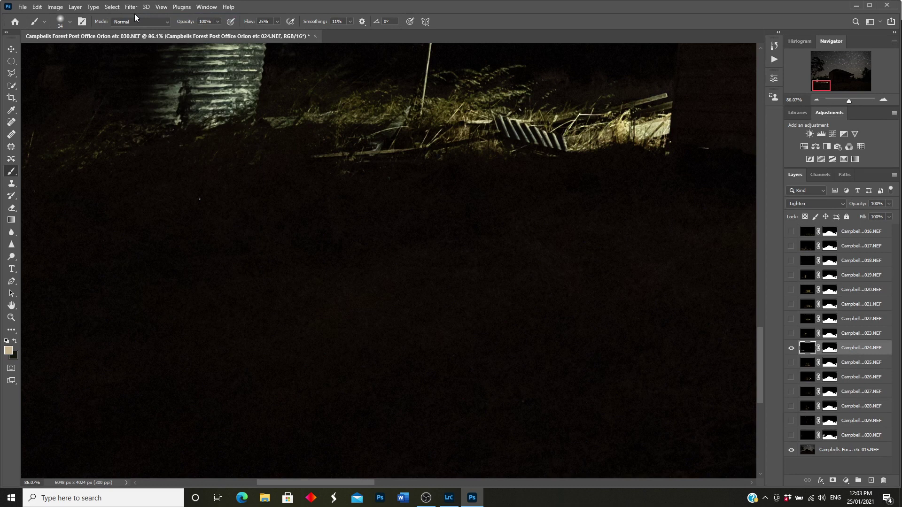
Step: Show layer 025.NEF in place of 024.NEF, check its grass and walls, and apply the last Dust & Scratches filter to its image
{"action": "left_click", "coordinate": [791, 347]}
{"action": "left_click", "coordinate": [791, 362]}
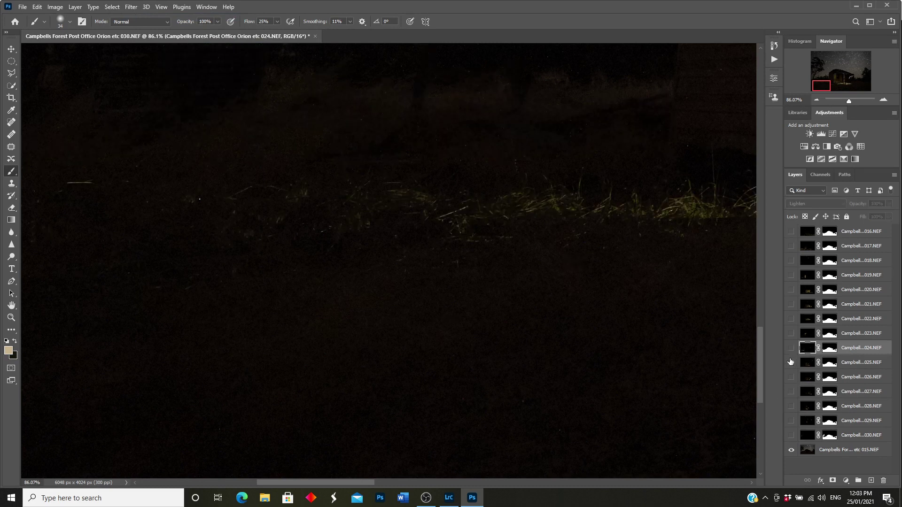
{"action": "left_click_drag", "start_coordinate": [826, 87], "coordinate": [831, 83]}
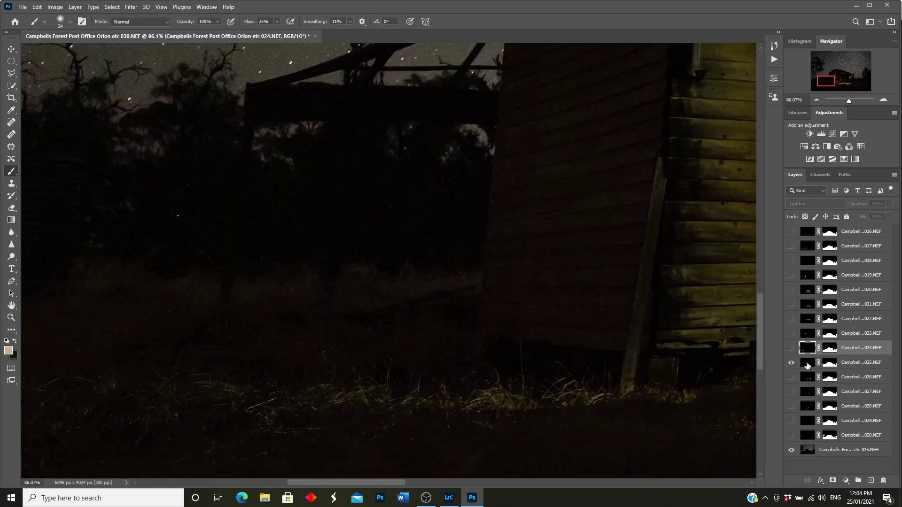
{"action": "left_click", "coordinate": [807, 365]}
{"action": "left_click", "coordinate": [131, 7]}
{"action": "left_click", "coordinate": [144, 17]}
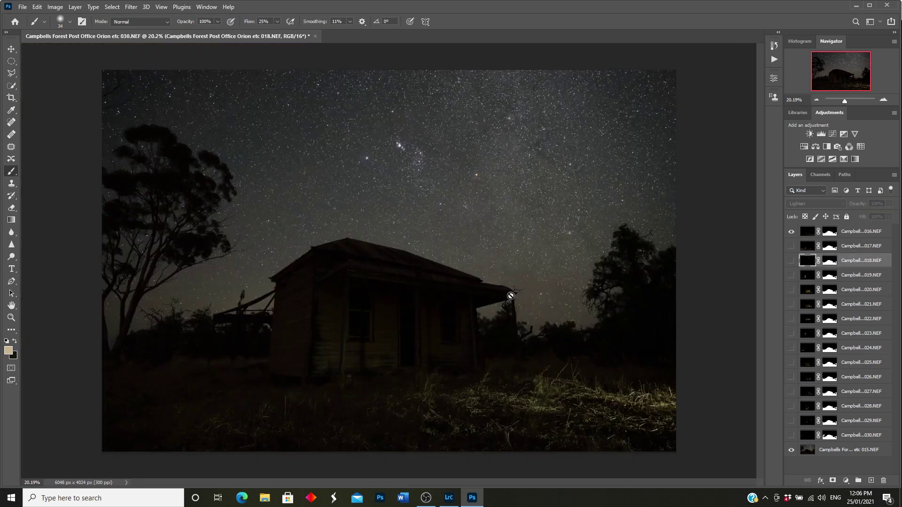
Step: Show layers 017.NEF through 021.NEF one after another on top of the visible 016.NEF and the sky base
{"action": "left_click", "coordinate": [792, 246]}
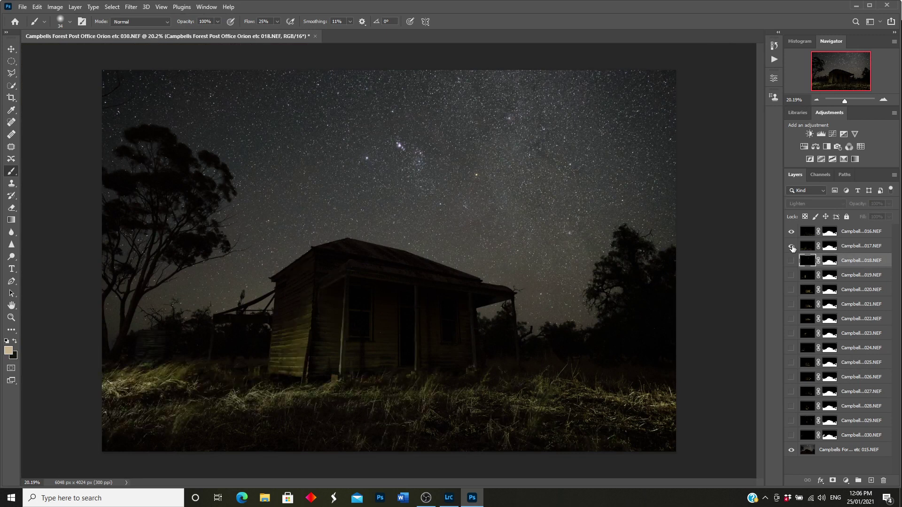
{"action": "left_click", "coordinate": [792, 261]}
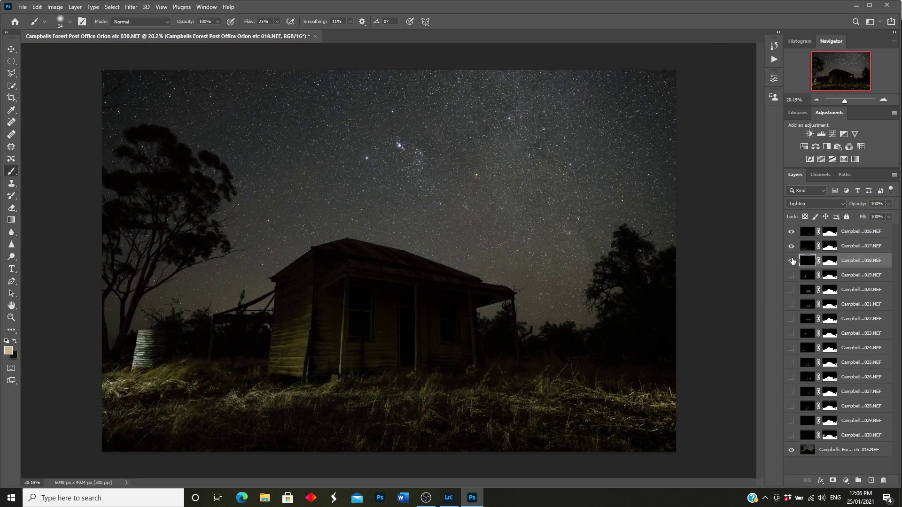
{"action": "left_click", "coordinate": [791, 276]}
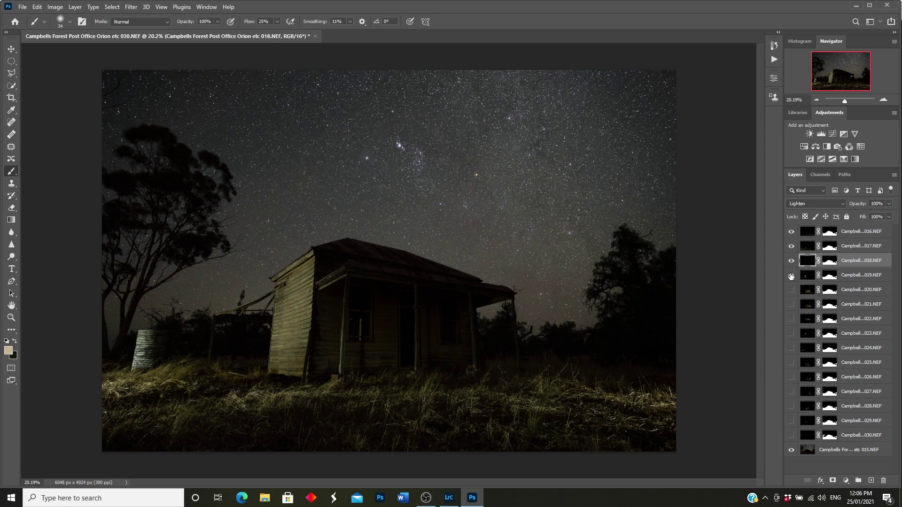
{"action": "left_click", "coordinate": [792, 289]}
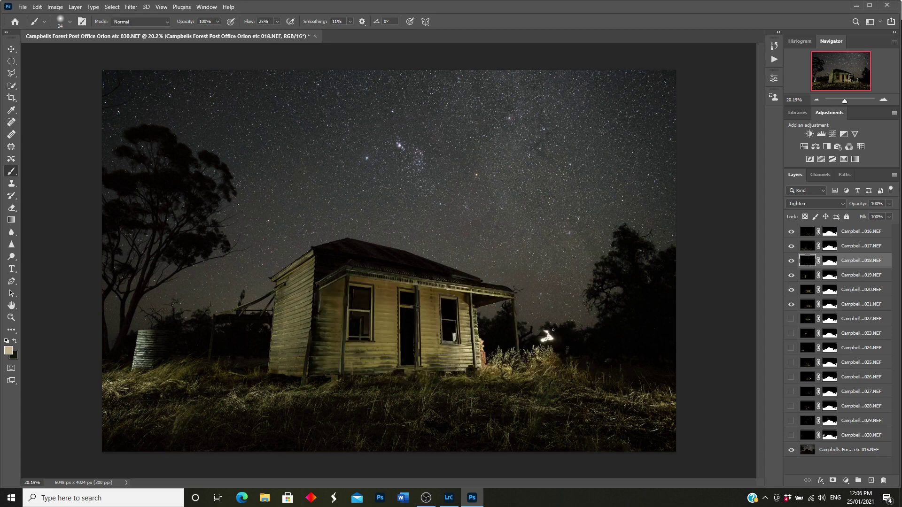
Step: Paint out the bright light trail beyond the cottage's right end on layer 021.NEF's mask with a black 275 px soft brush
{"action": "left_click", "coordinate": [830, 304]}
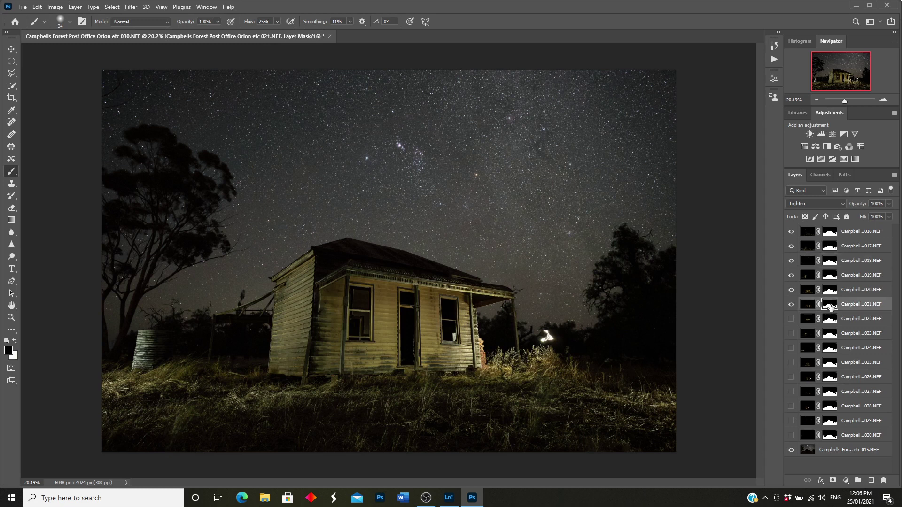
{"action": "left_click", "coordinate": [71, 22]}
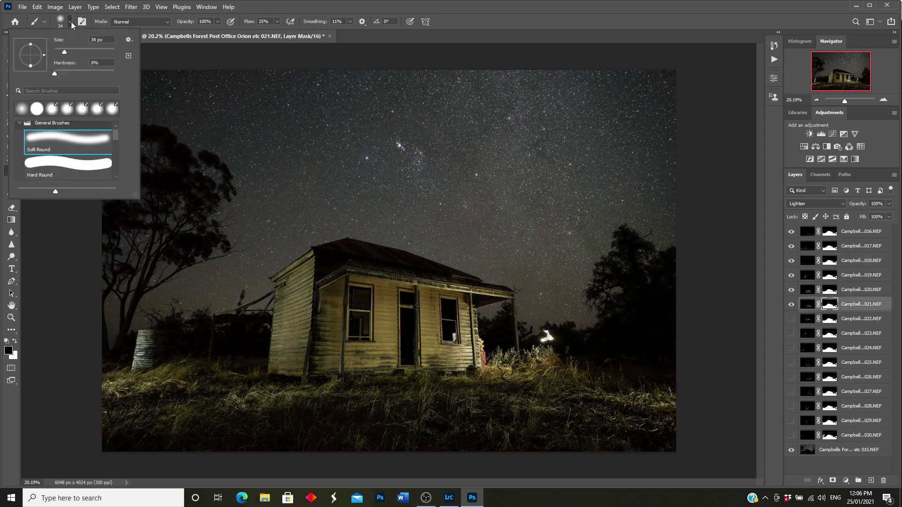
{"action": "left_click_drag", "start_coordinate": [99, 50], "coordinate": [102, 50]}
{"action": "left_click", "coordinate": [548, 324]}
{"action": "mouse_move", "coordinate": [548, 324]}
{"action": "left_mouse_down"}
{"action": "mouse_move", "coordinate": [540, 342]}
{"action": "mouse_move", "coordinate": [554, 346]}
{"action": "mouse_move", "coordinate": [553, 338]}
{"action": "left_mouse_up"}
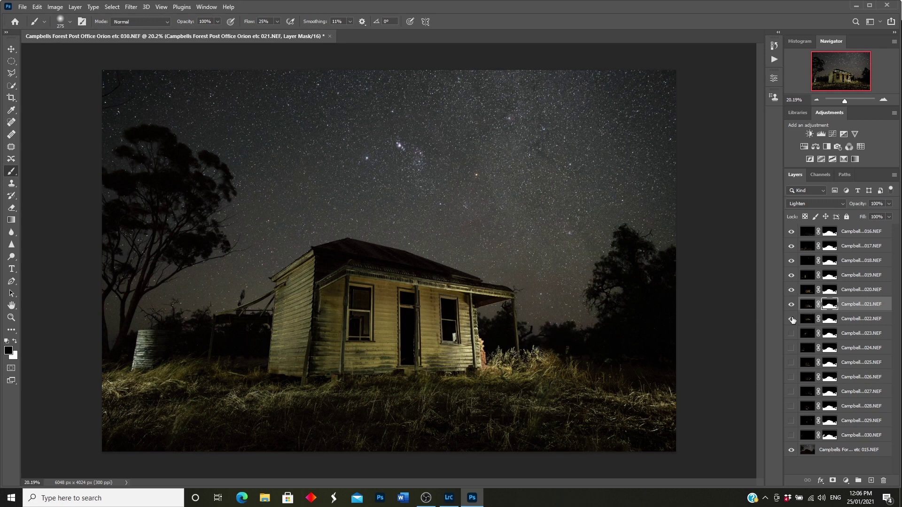
Step: Show layers 022.NEF through 025.NEF and paint out the light trail beside the cottage's right window on layer 025.NEF's mask
{"action": "left_click", "coordinate": [792, 319]}
{"action": "left_click", "coordinate": [791, 333]}
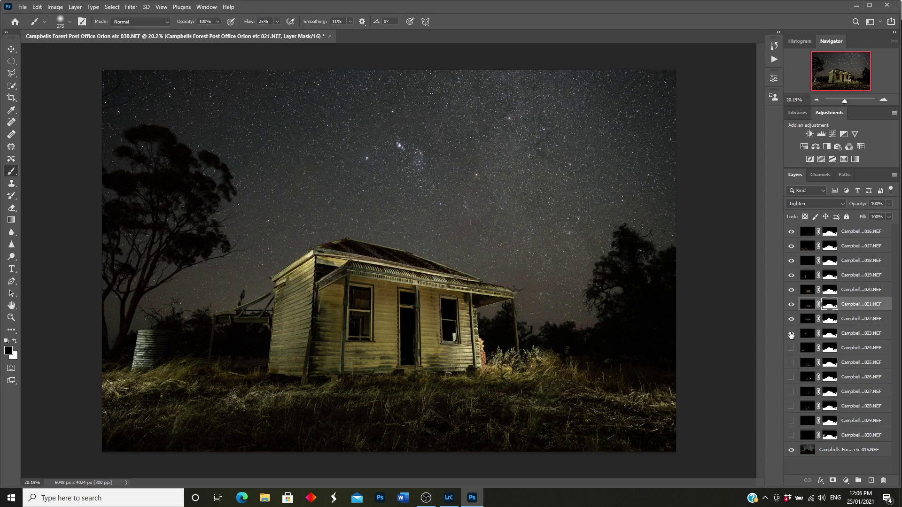
{"action": "left_click", "coordinate": [792, 347]}
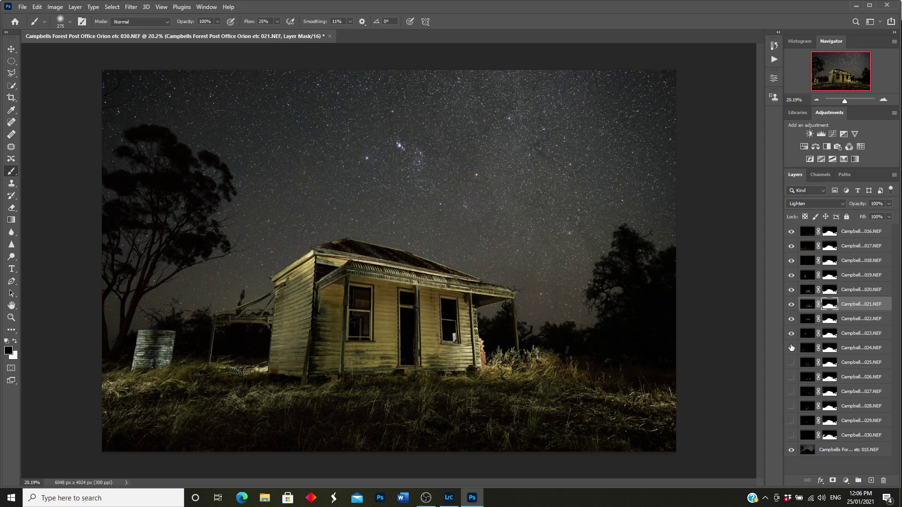
{"action": "left_click", "coordinate": [791, 361]}
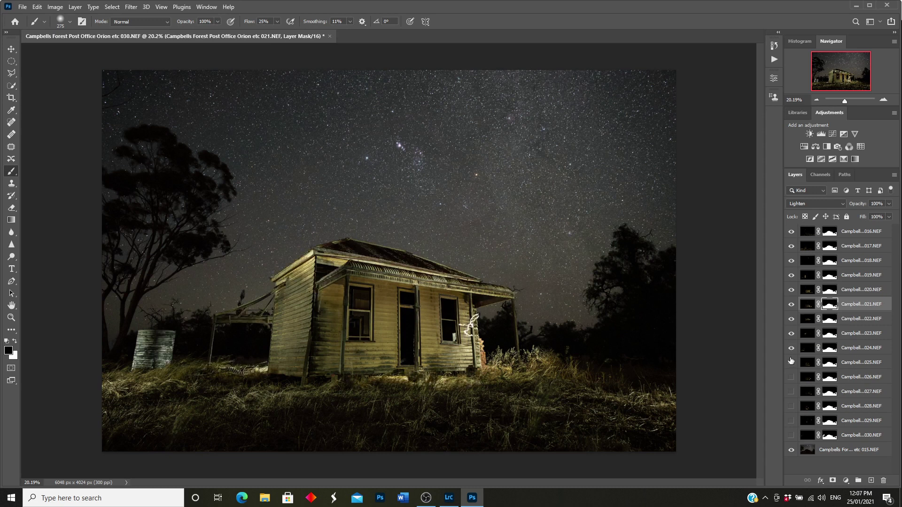
{"action": "left_click", "coordinate": [829, 364]}
{"action": "left_click_drag", "start_coordinate": [460, 321], "coordinate": [473, 336]}
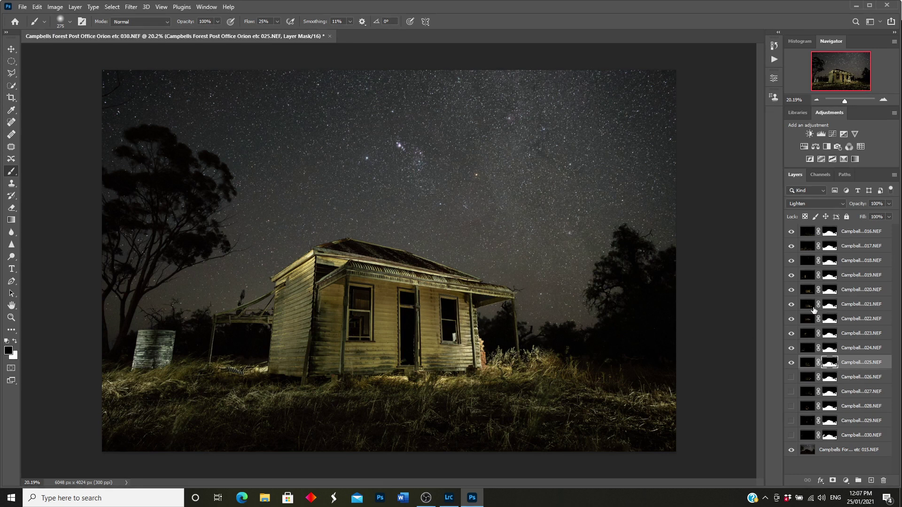
Step: Show layers 026.NEF and 027.NEF and paint out the small light streak near the distant trees on layer 027.NEF's mask
{"action": "left_click", "coordinate": [791, 377]}
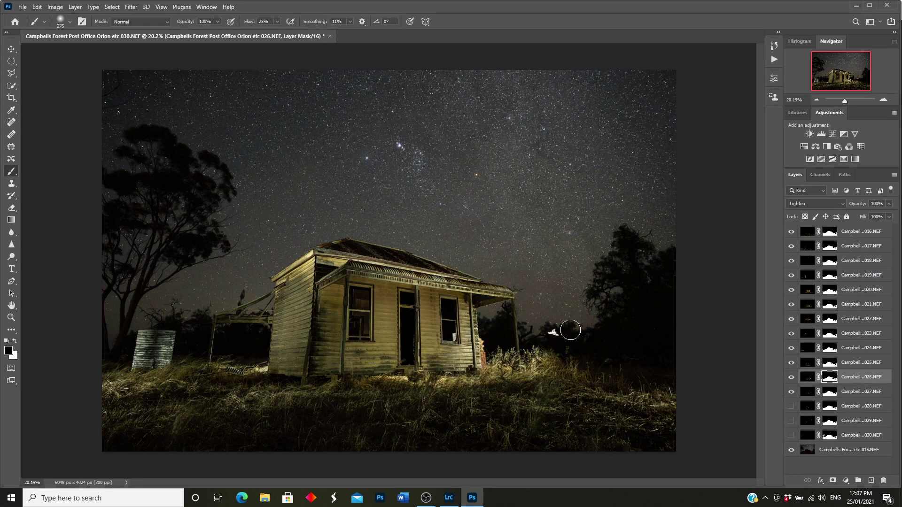
{"action": "left_click", "coordinate": [830, 393]}
{"action": "left_click_drag", "start_coordinate": [546, 329], "coordinate": [555, 327]}
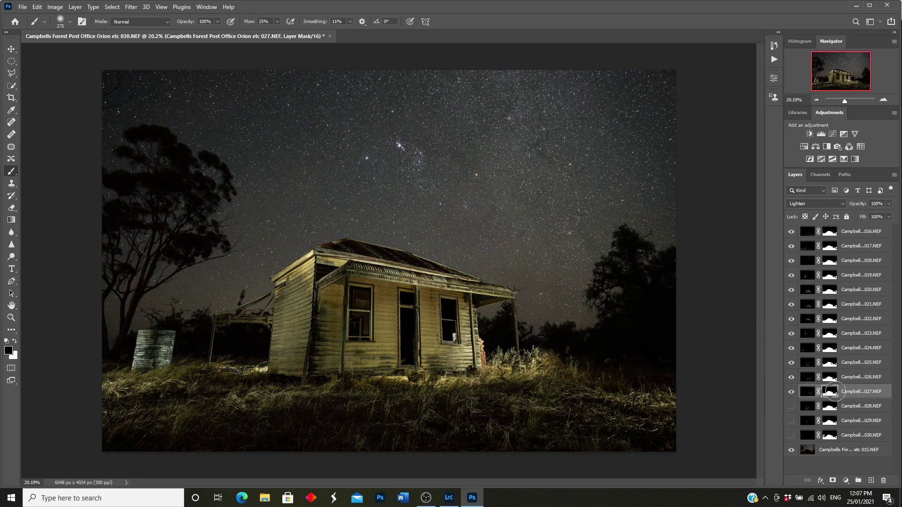
Step: Show layers 028.NEF through 030.NEF, painting out the light trail beside the doorway on layer 028.NEF's mask
{"action": "left_click", "coordinate": [792, 406]}
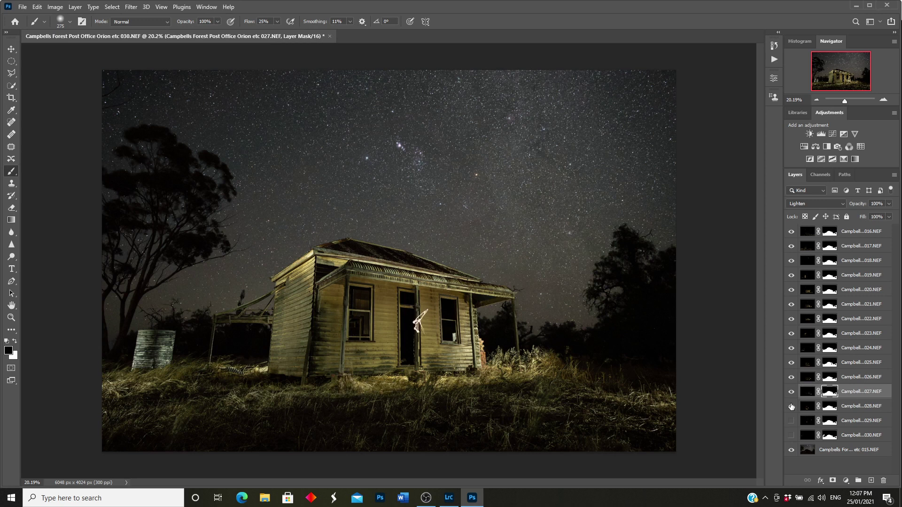
{"action": "left_click", "coordinate": [830, 407]}
{"action": "mouse_move", "coordinate": [416, 324]}
{"action": "left_mouse_down"}
{"action": "mouse_move", "coordinate": [423, 329]}
{"action": "mouse_move", "coordinate": [423, 320]}
{"action": "left_mouse_up"}
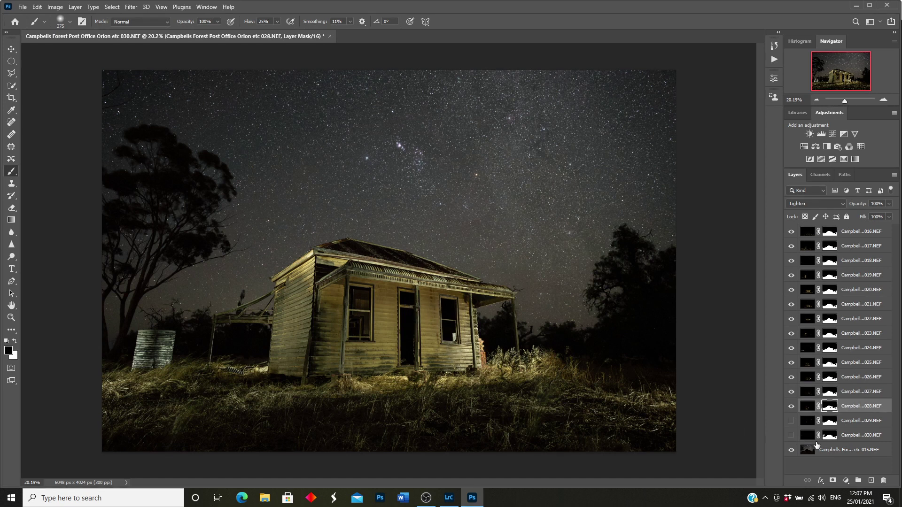
{"action": "left_click_drag", "start_coordinate": [792, 420], "coordinate": [792, 435]}
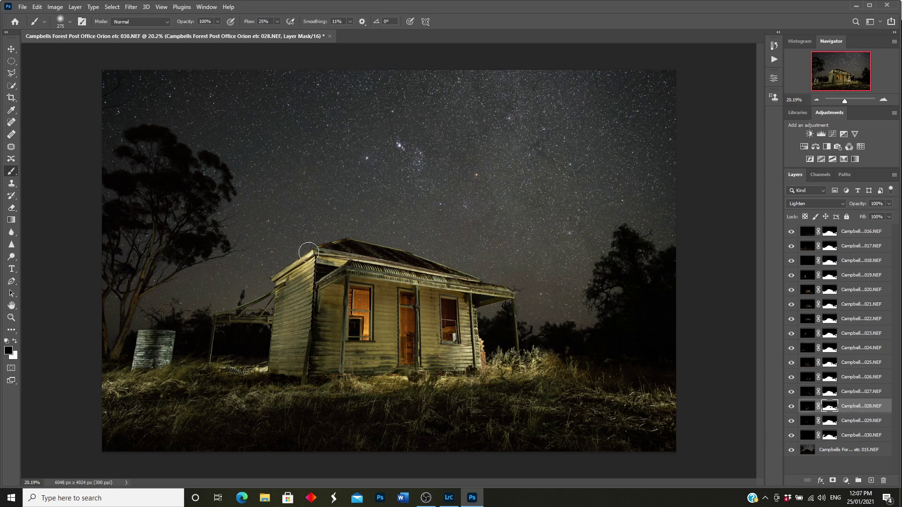
Step: Compare the cottage lighting with and without layers 019.NEF and 020.NEF by switching their visibility off and on
{"action": "left_click", "coordinate": [791, 277]}
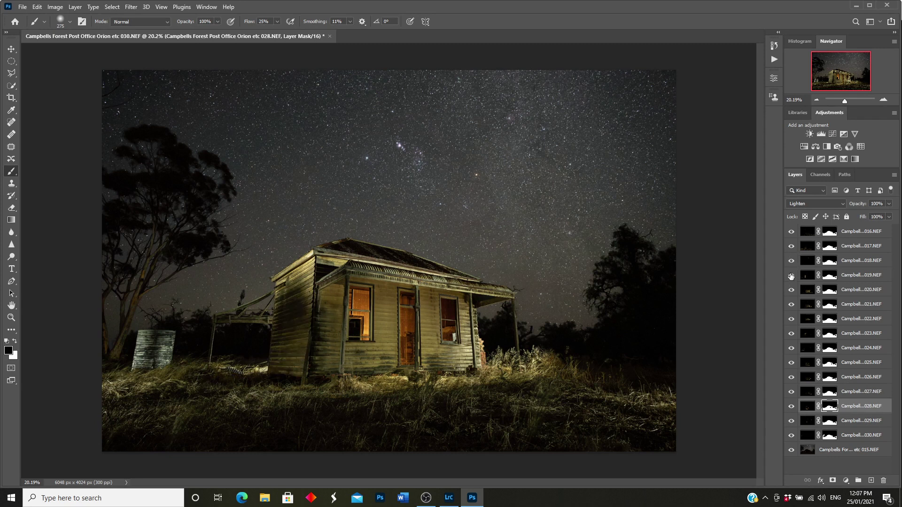
{"action": "left_click", "coordinate": [792, 277]}
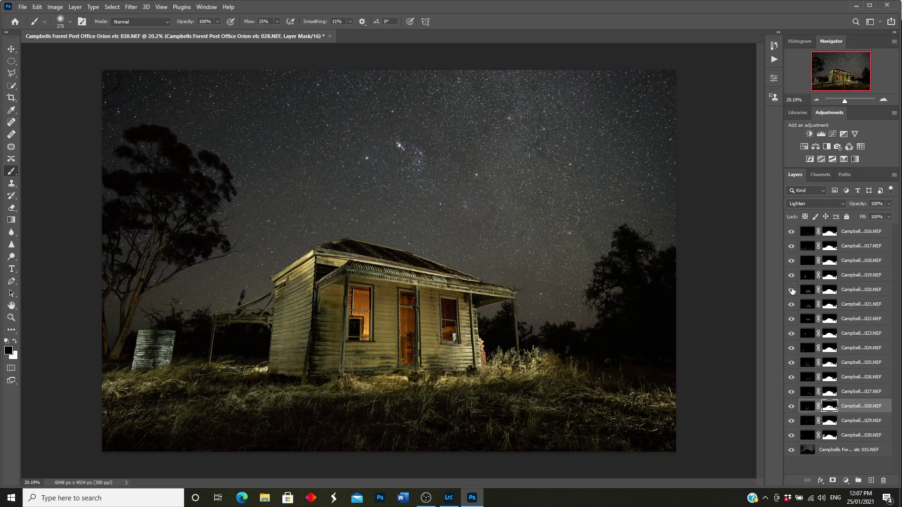
{"action": "left_click", "coordinate": [791, 290]}
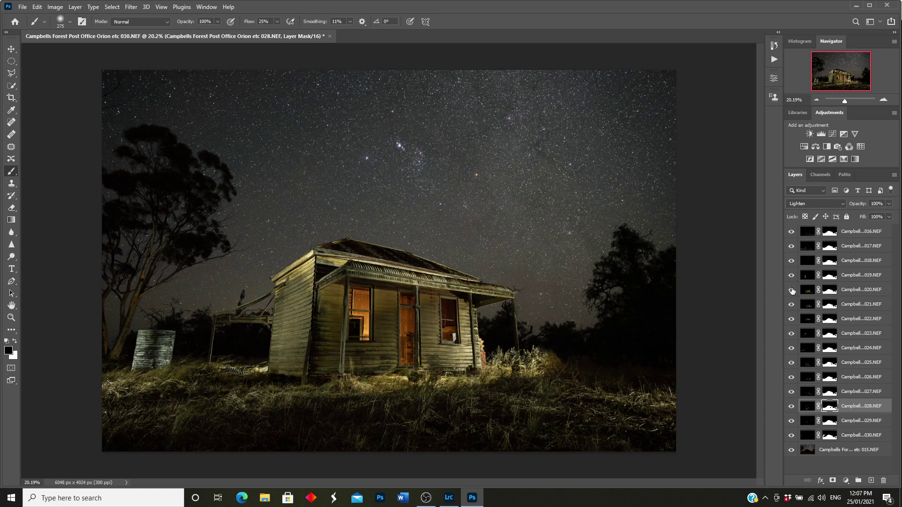
{"action": "left_click", "coordinate": [792, 290]}
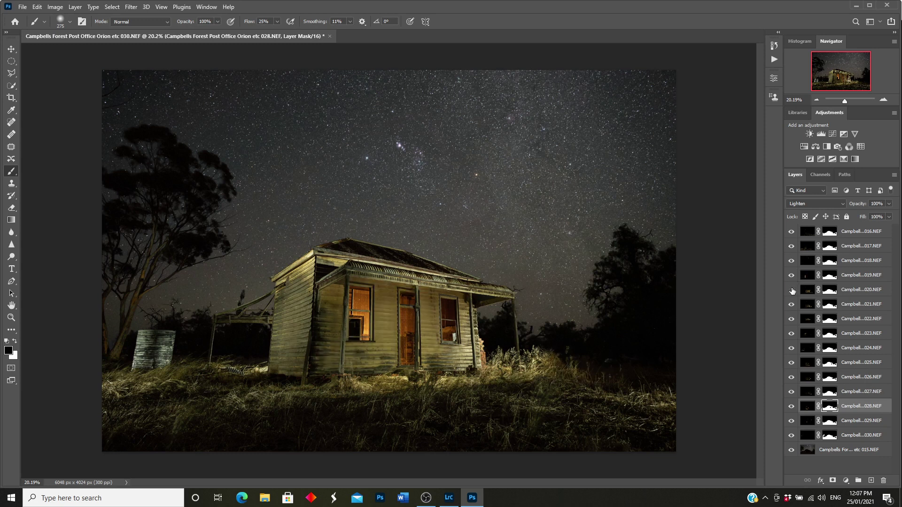
{"action": "left_click", "coordinate": [792, 290]}
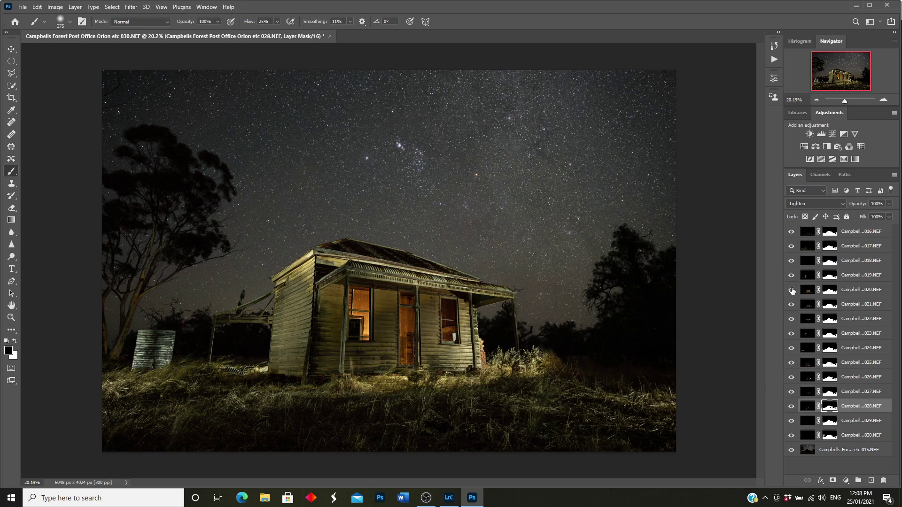
{"action": "left_click", "coordinate": [792, 289]}
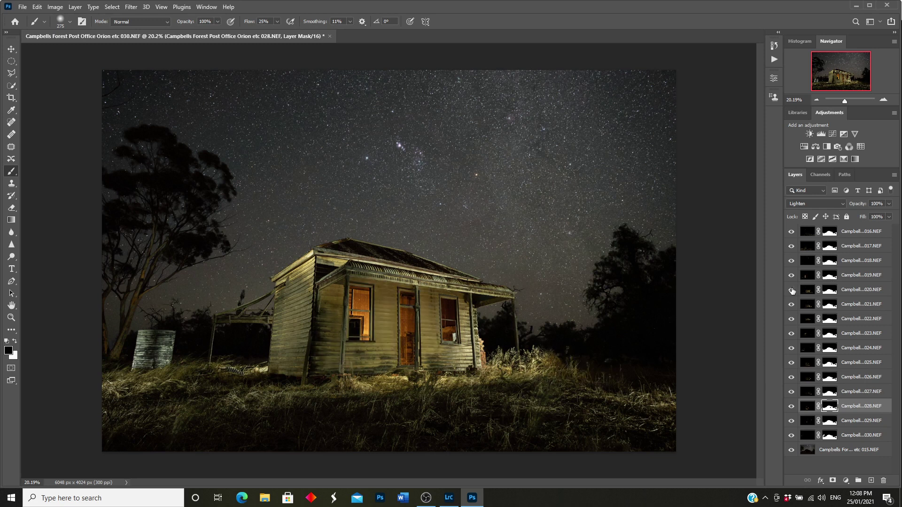
Step: Target layer 020.NEF's mask and enlarge the soft round brush to 2520 px
{"action": "left_click", "coordinate": [831, 290]}
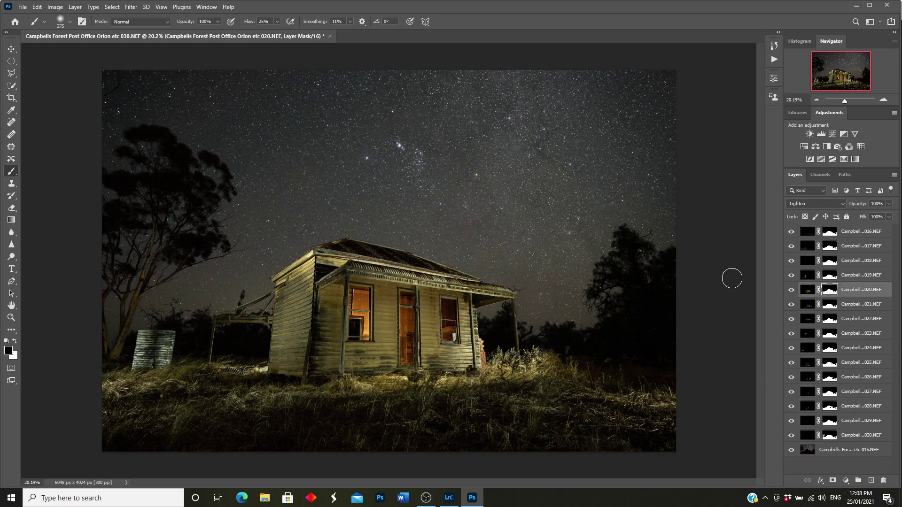
{"action": "left_click", "coordinate": [70, 22]}
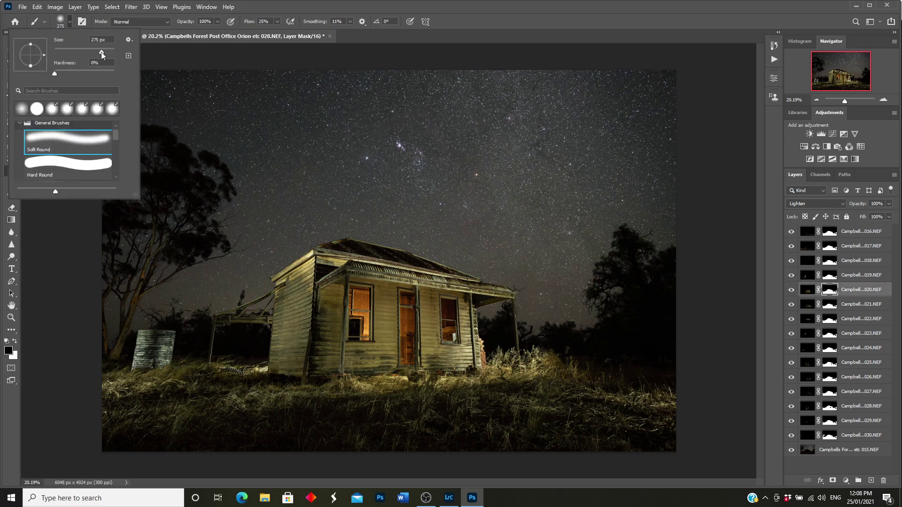
{"action": "left_click_drag", "start_coordinate": [106, 55], "coordinate": [110, 53]}
{"action": "left_click_drag", "start_coordinate": [110, 53], "coordinate": [111, 53]}
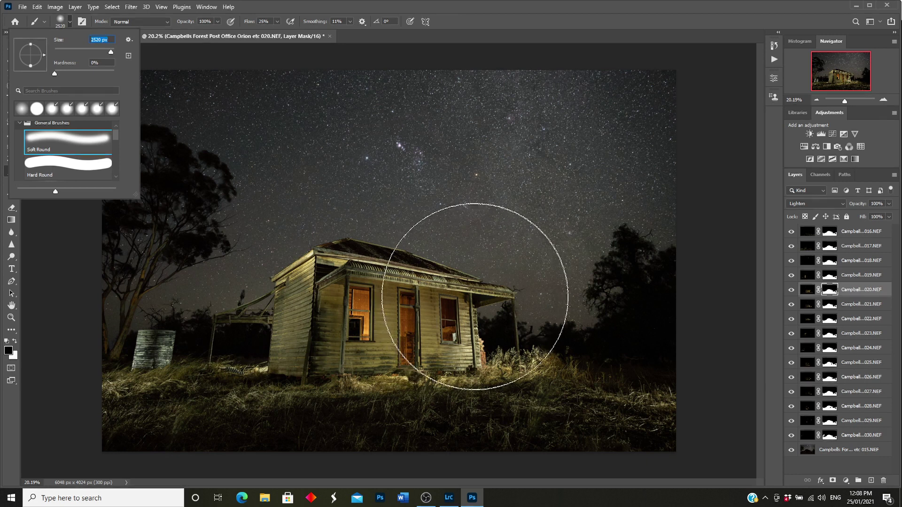
{"action": "key", "text": "Return"}
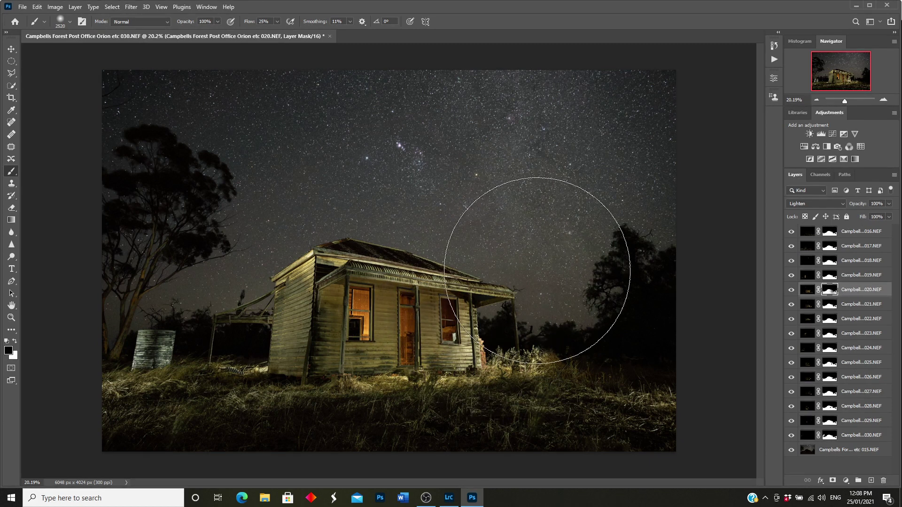
Step: Compare the grass and brickwork beside the cottage with layer 021.NEF hidden and shown
{"action": "left_click", "coordinate": [791, 304]}
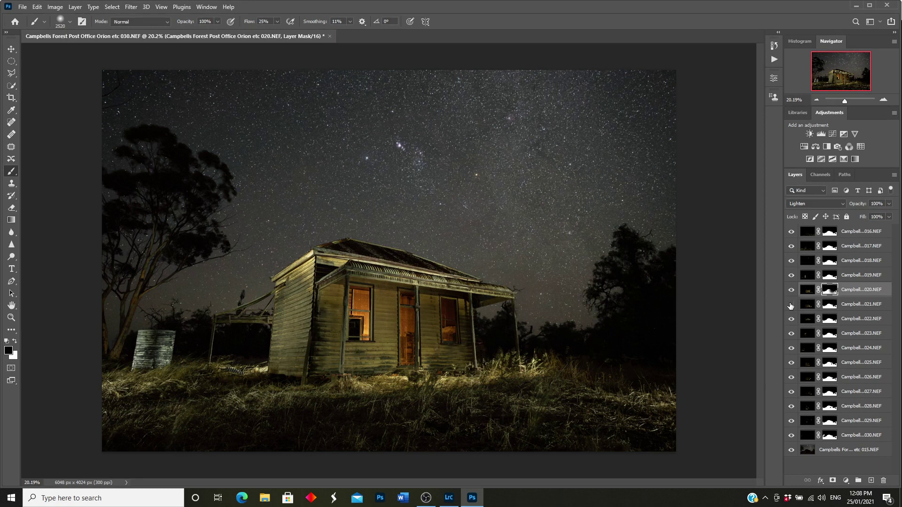
{"action": "left_click", "coordinate": [791, 305]}
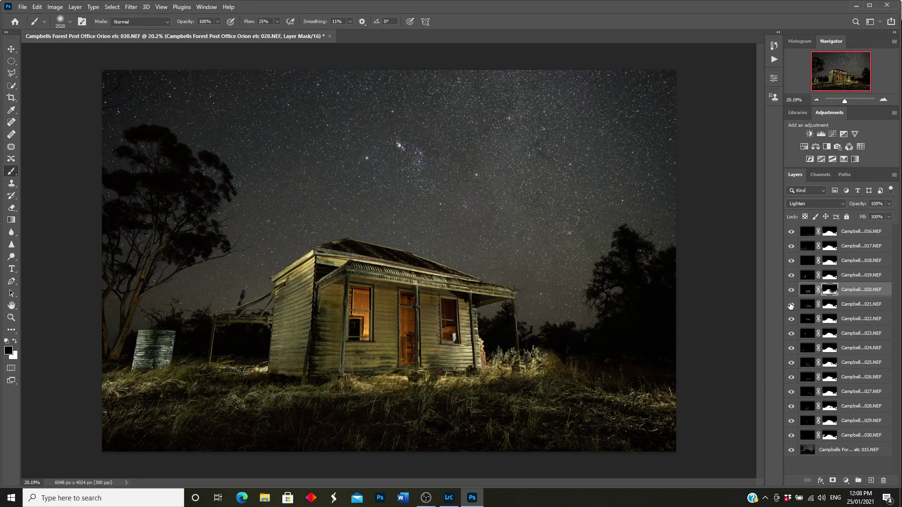
{"action": "left_click", "coordinate": [791, 305]}
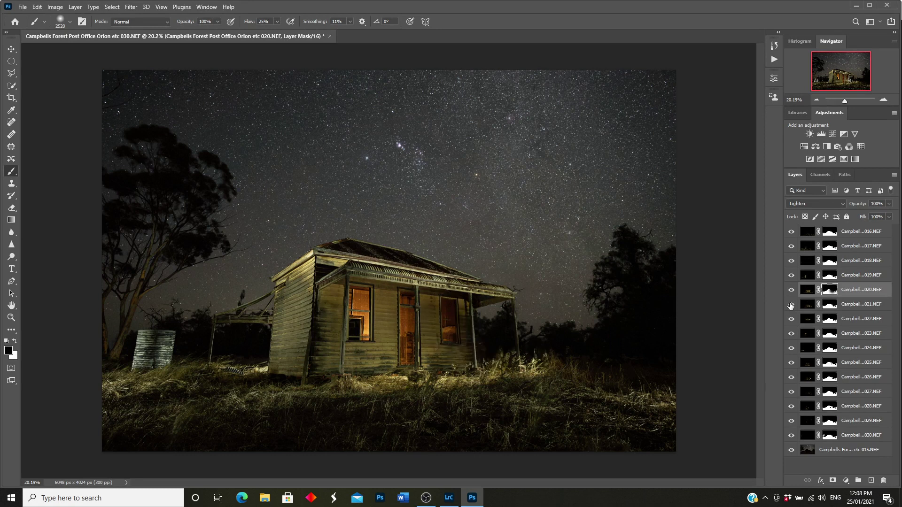
{"action": "left_click", "coordinate": [791, 305]}
Step: Darken the bright grass and brickwork beside the cottage on layer 021.NEF's mask with an 1811 px soft black brush
{"action": "left_click", "coordinate": [828, 305]}
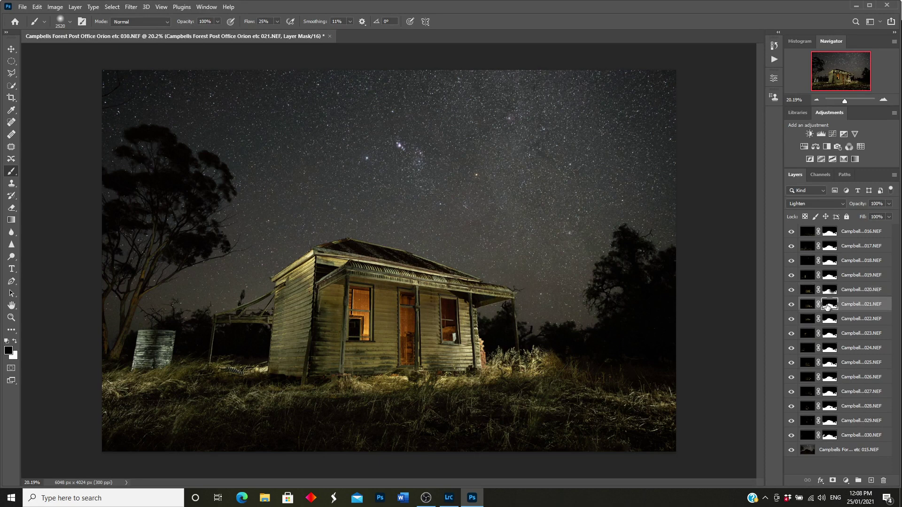
{"action": "left_click_drag", "start_coordinate": [844, 102], "coordinate": [844, 89]}
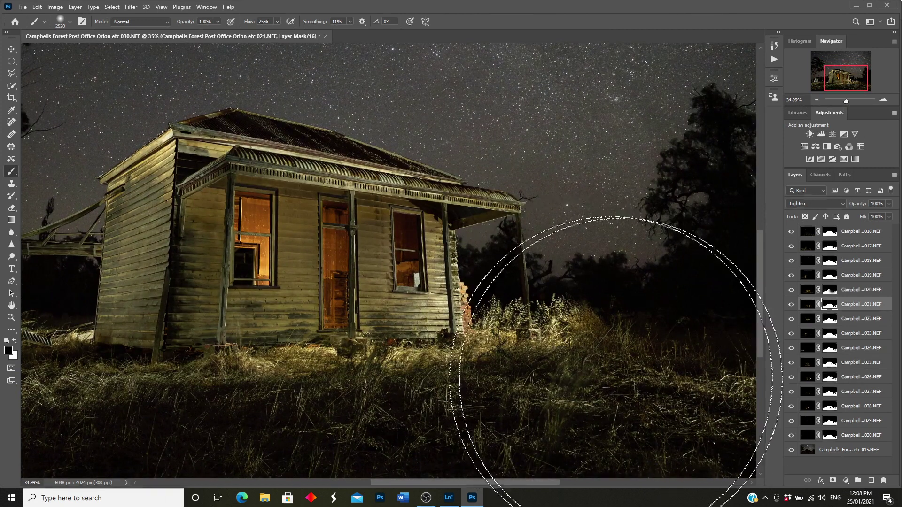
{"action": "left_click", "coordinate": [70, 22]}
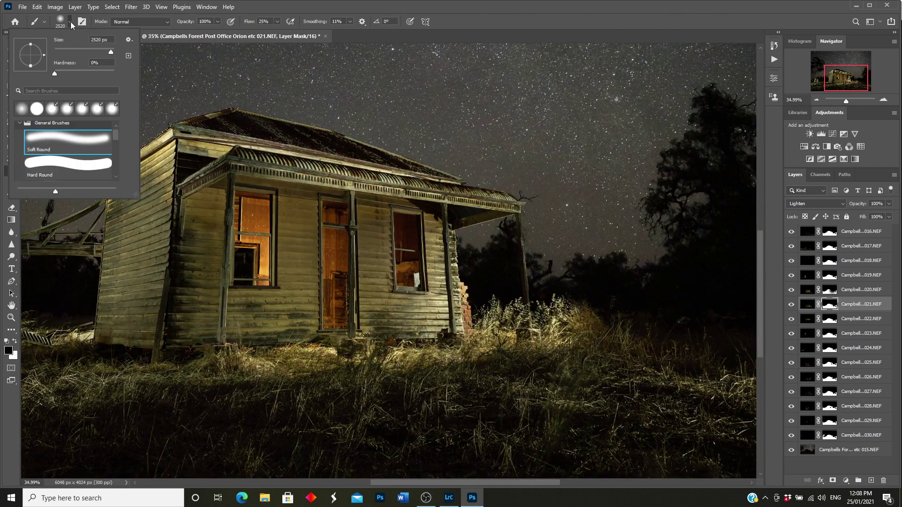
{"action": "left_click_drag", "start_coordinate": [109, 50], "coordinate": [109, 52]}
{"action": "left_click", "coordinate": [106, 42]}
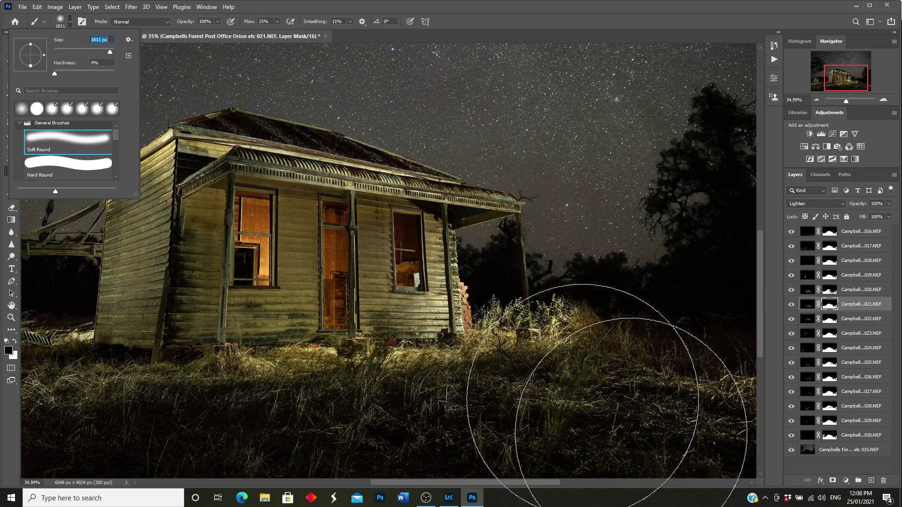
{"action": "left_click", "coordinate": [595, 408]}
{"action": "mouse_move", "coordinate": [595, 407]}
{"action": "left_mouse_down"}
{"action": "mouse_move", "coordinate": [598, 391]}
{"action": "mouse_move", "coordinate": [623, 375]}
{"action": "mouse_move", "coordinate": [559, 402]}
{"action": "mouse_move", "coordinate": [526, 362]}
{"action": "mouse_move", "coordinate": [573, 376]}
{"action": "mouse_move", "coordinate": [560, 346]}
{"action": "mouse_move", "coordinate": [558, 362]}
{"action": "mouse_move", "coordinate": [594, 370]}
{"action": "mouse_move", "coordinate": [521, 354]}
{"action": "mouse_move", "coordinate": [614, 405]}
{"action": "mouse_move", "coordinate": [543, 359]}
{"action": "mouse_move", "coordinate": [539, 334]}
{"action": "mouse_move", "coordinate": [505, 326]}
{"action": "mouse_move", "coordinate": [533, 302]}
{"action": "mouse_move", "coordinate": [648, 373]}
{"action": "mouse_move", "coordinate": [695, 296]}
{"action": "left_mouse_up"}
Step: Compare the cottage lighting with layers 022.NEF and 023.NEF each hidden and shown
{"action": "left_click", "coordinate": [791, 319]}
{"action": "left_click", "coordinate": [791, 319]}
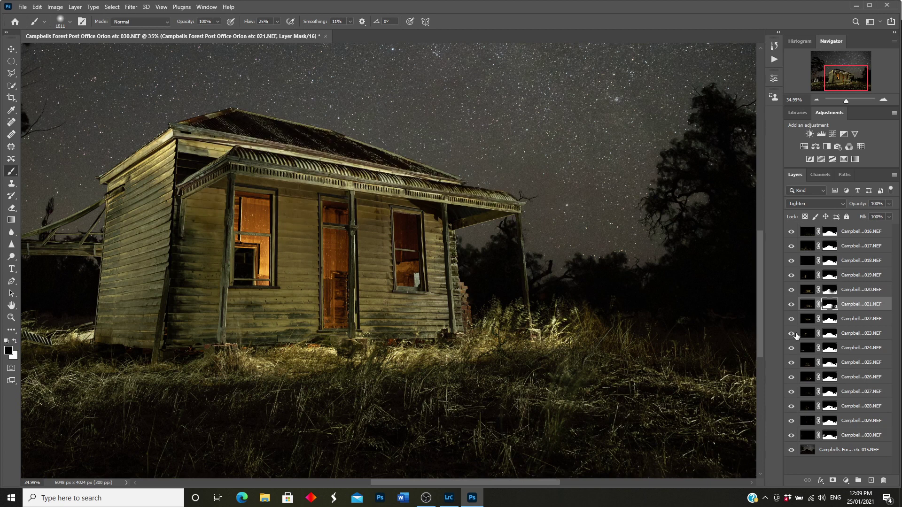
{"action": "left_click_drag", "start_coordinate": [849, 88], "coordinate": [835, 84]}
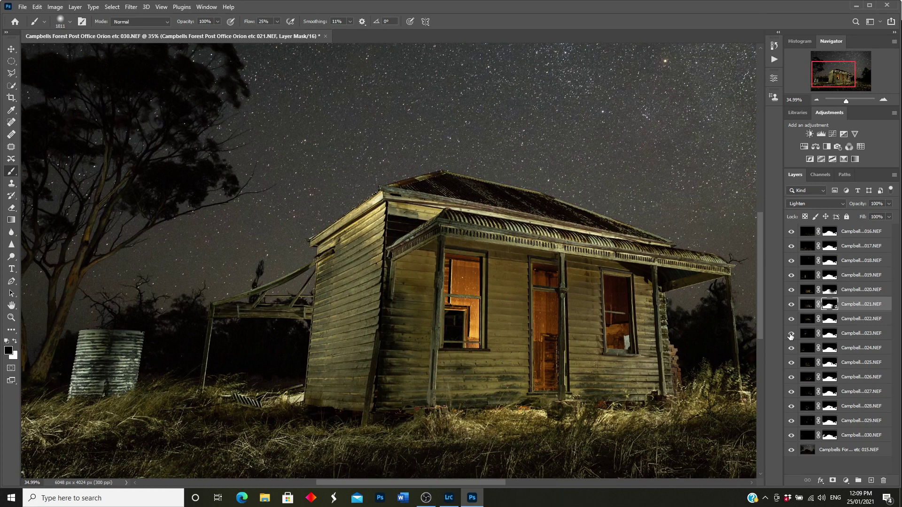
{"action": "left_click", "coordinate": [791, 335]}
{"action": "left_click", "coordinate": [791, 334]}
Step: Paint black over the sky and roof corner above the side wall on layer 023.NEF's mask with a 1102 px soft brush
{"action": "left_click", "coordinate": [828, 334]}
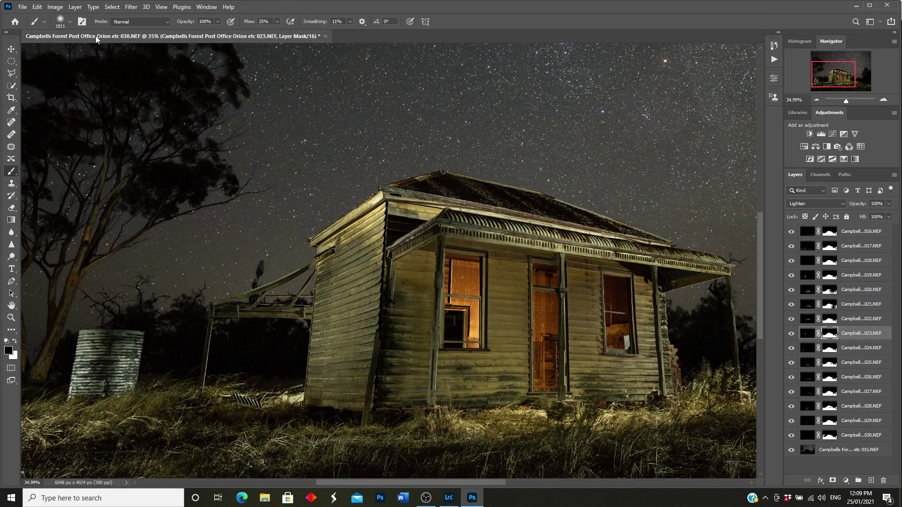
{"action": "left_click", "coordinate": [69, 22]}
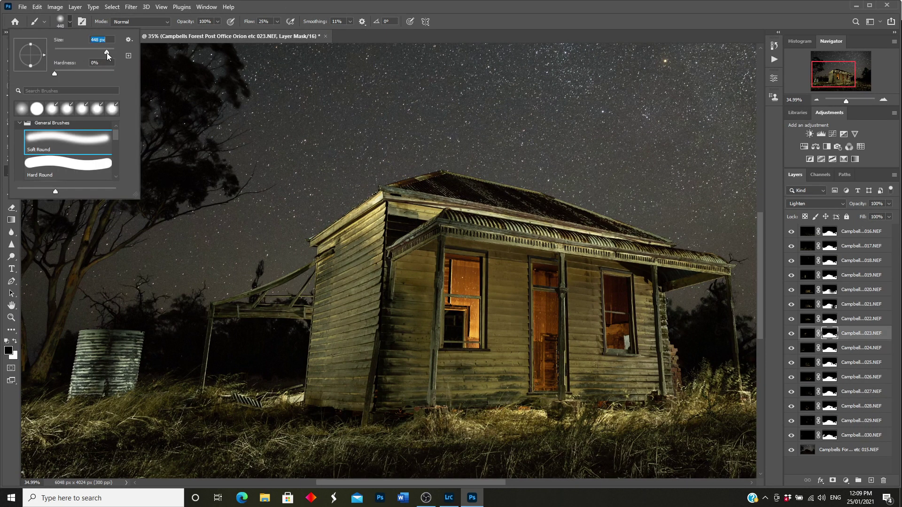
{"action": "left_click_drag", "start_coordinate": [106, 50], "coordinate": [109, 52]}
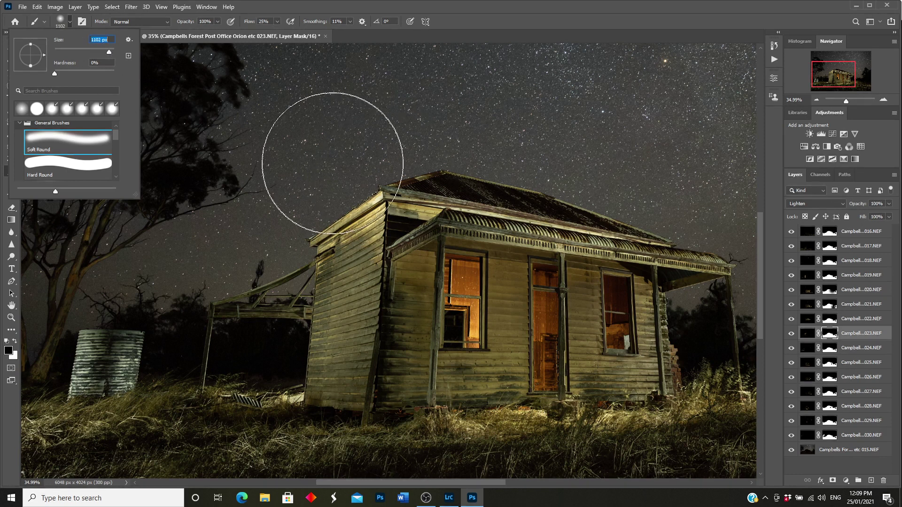
{"action": "left_click", "coordinate": [340, 146]}
{"action": "mouse_move", "coordinate": [366, 150]}
{"action": "left_mouse_down"}
{"action": "mouse_move", "coordinate": [374, 131]}
{"action": "mouse_move", "coordinate": [292, 177]}
{"action": "mouse_move", "coordinate": [397, 153]}
{"action": "left_mouse_up"}
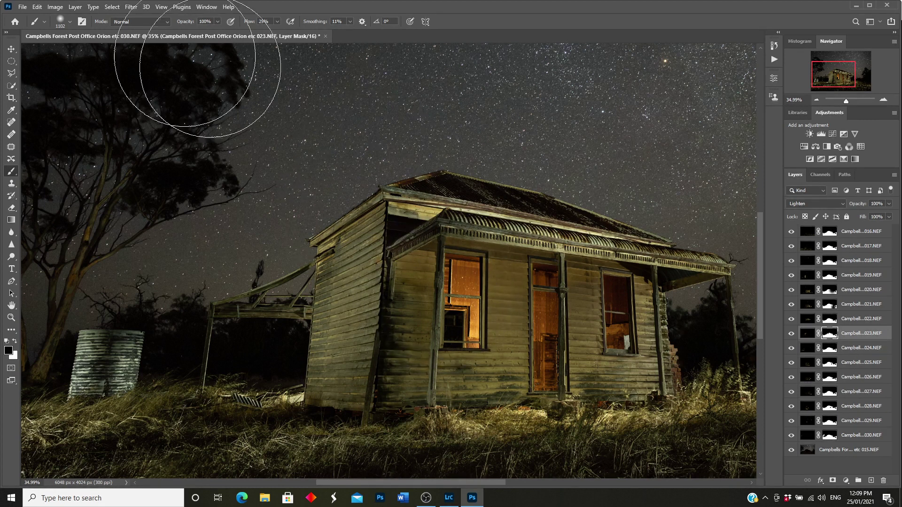
Step: Paint white beneath the near verandah corner on layer 023.NEF's mask with the soft brush reduced to 354 px
{"action": "left_click", "coordinate": [71, 22]}
{"action": "left_click_drag", "start_coordinate": [106, 54], "coordinate": [104, 53]}
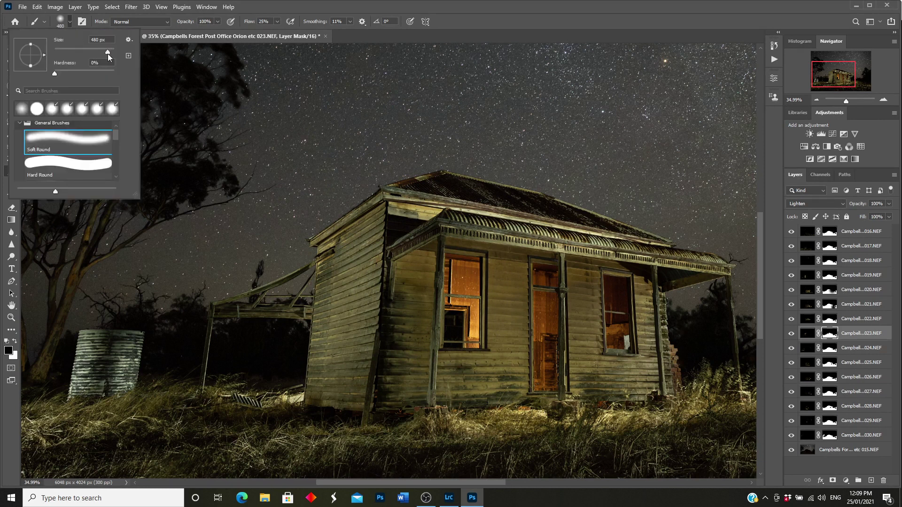
{"action": "left_click", "coordinate": [15, 343]}
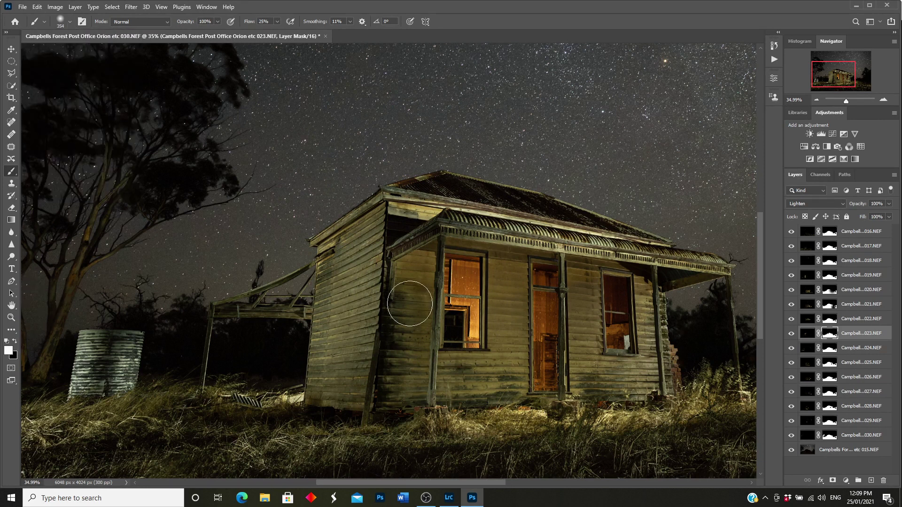
{"action": "mouse_move", "coordinate": [420, 241]}
{"action": "left_mouse_down"}
{"action": "mouse_move", "coordinate": [409, 237]}
{"action": "mouse_move", "coordinate": [420, 240]}
{"action": "left_mouse_up"}
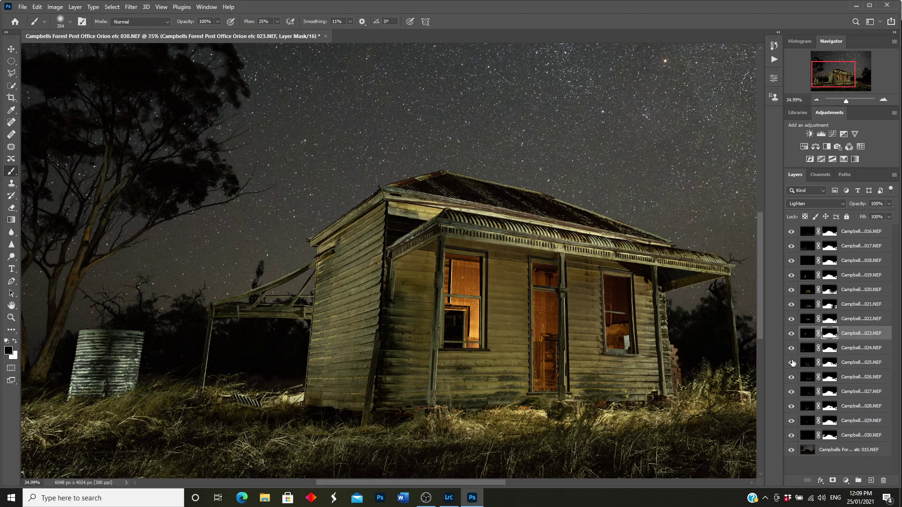
Step: Compare the water tank, cottage and grass lighting with layers 023.NEF, 024.NEF and 025.NEF each hidden and shown
{"action": "left_click", "coordinate": [791, 350]}
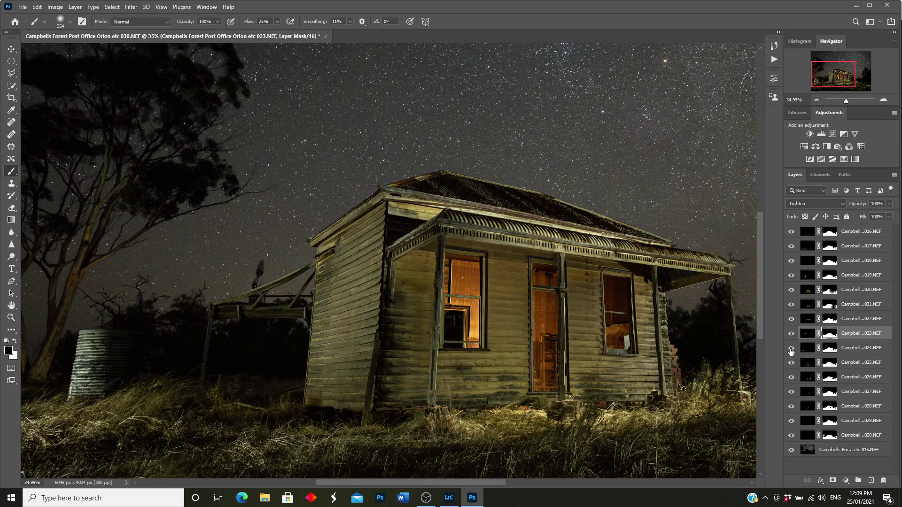
{"action": "left_click", "coordinate": [792, 349]}
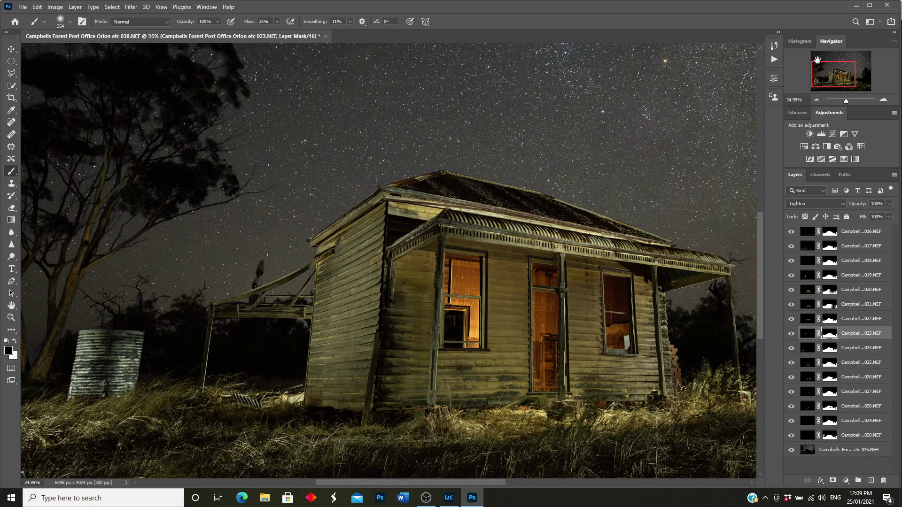
{"action": "left_click_drag", "start_coordinate": [830, 78], "coordinate": [838, 78]}
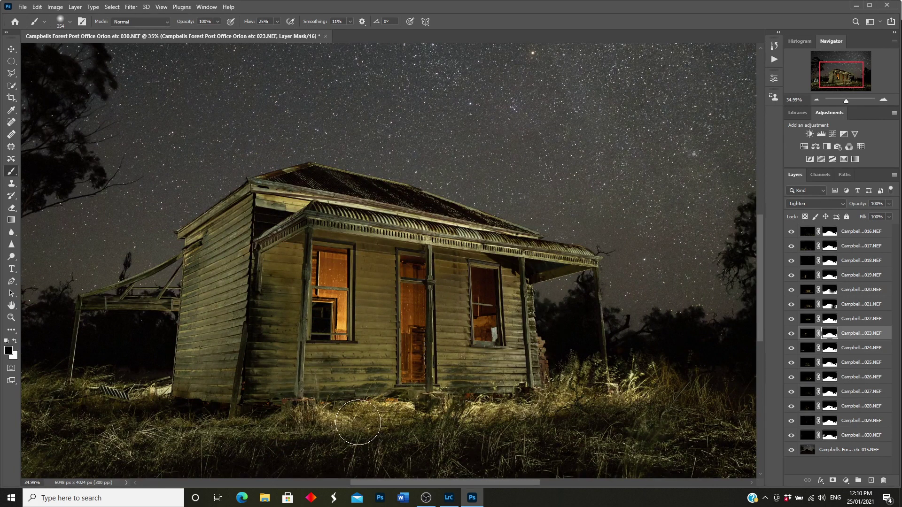
{"action": "left_click", "coordinate": [790, 349]}
{"action": "left_click", "coordinate": [791, 348]}
{"action": "left_click", "coordinate": [791, 334]}
{"action": "left_click", "coordinate": [791, 333]}
{"action": "left_click", "coordinate": [791, 363]}
{"action": "left_click", "coordinate": [791, 363]}
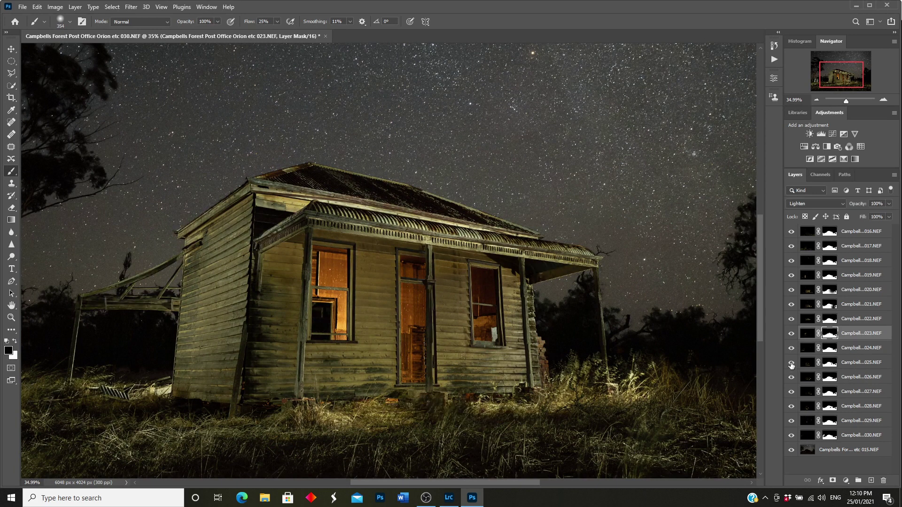
{"action": "left_click", "coordinate": [791, 362]}
Step: Tone down the bright grass in front of the cottage on the masks of layers 025.NEF and 026.NEF with the black brush
{"action": "left_click", "coordinate": [830, 365]}
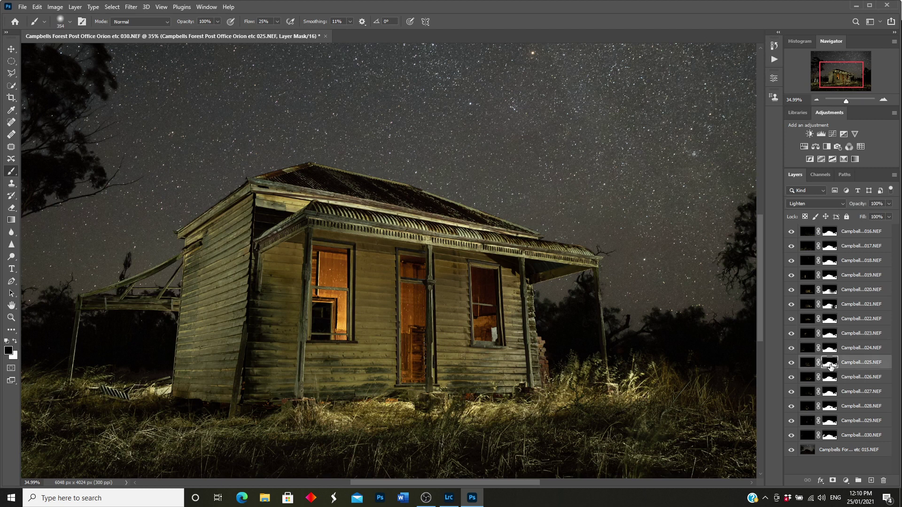
{"action": "mouse_move", "coordinate": [515, 409]}
{"action": "left_mouse_down"}
{"action": "mouse_move", "coordinate": [481, 411]}
{"action": "mouse_move", "coordinate": [506, 404]}
{"action": "mouse_move", "coordinate": [522, 416]}
{"action": "left_mouse_up"}
{"action": "mouse_move", "coordinate": [382, 413]}
{"action": "left_mouse_down"}
{"action": "mouse_move", "coordinate": [383, 423]}
{"action": "mouse_move", "coordinate": [387, 413]}
{"action": "left_mouse_up"}
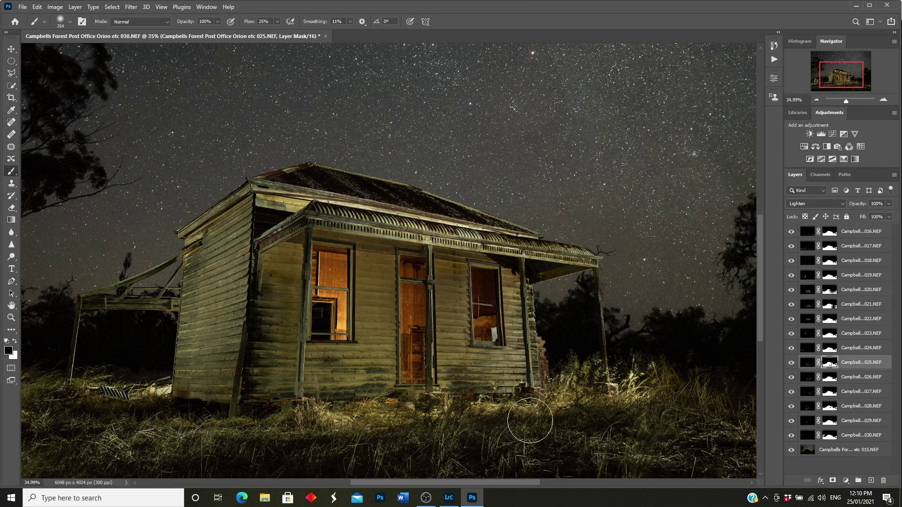
{"action": "left_click", "coordinate": [791, 377]}
{"action": "left_click", "coordinate": [791, 377]}
{"action": "left_click", "coordinate": [830, 377]}
{"action": "mouse_move", "coordinate": [570, 417]}
{"action": "left_mouse_down"}
{"action": "mouse_move", "coordinate": [502, 435]}
{"action": "mouse_move", "coordinate": [474, 405]}
{"action": "mouse_move", "coordinate": [478, 389]}
{"action": "mouse_move", "coordinate": [485, 401]}
{"action": "left_mouse_up"}
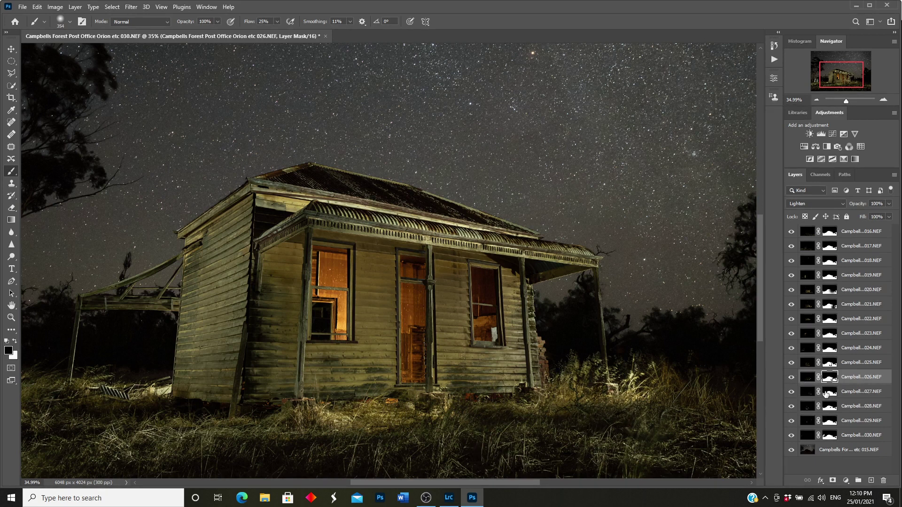
Step: Darken the grass by the far verandah post on layer 027.NEF's mask and in front of the doorway on layer 028.NEF's mask
{"action": "left_click", "coordinate": [827, 392]}
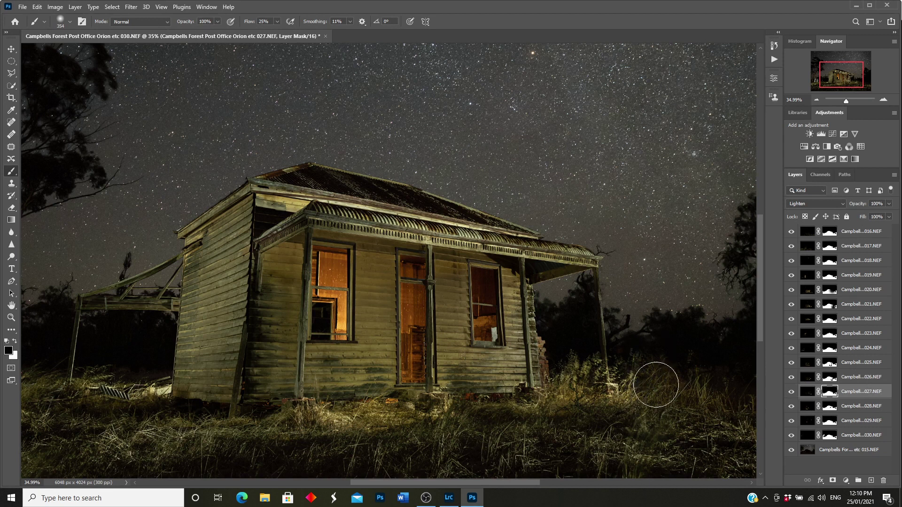
{"action": "mouse_move", "coordinate": [577, 372]}
{"action": "left_mouse_down"}
{"action": "mouse_move", "coordinate": [564, 342]}
{"action": "mouse_move", "coordinate": [569, 436]}
{"action": "mouse_move", "coordinate": [615, 408]}
{"action": "mouse_move", "coordinate": [607, 397]}
{"action": "mouse_move", "coordinate": [612, 410]}
{"action": "mouse_move", "coordinate": [606, 402]}
{"action": "mouse_move", "coordinate": [652, 417]}
{"action": "mouse_move", "coordinate": [585, 402]}
{"action": "mouse_move", "coordinate": [624, 399]}
{"action": "mouse_move", "coordinate": [601, 282]}
{"action": "mouse_move", "coordinate": [603, 369]}
{"action": "mouse_move", "coordinate": [600, 328]}
{"action": "left_mouse_up"}
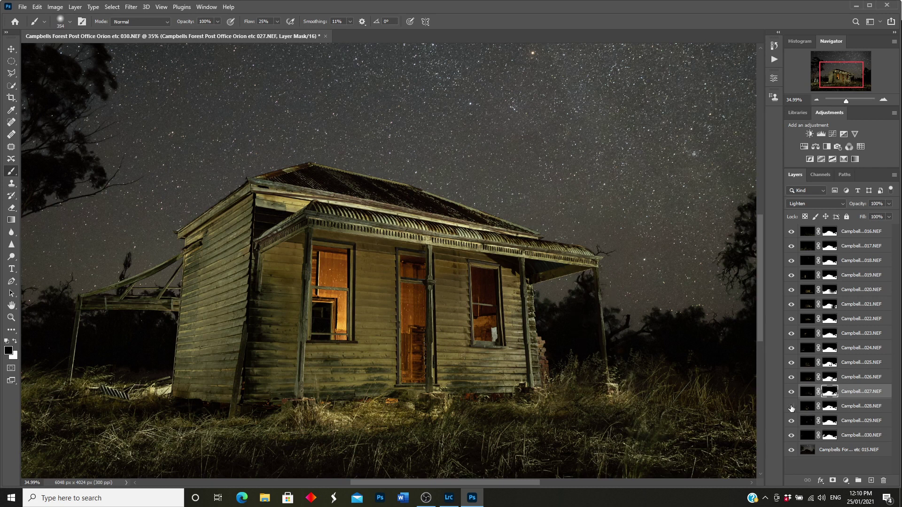
{"action": "left_click", "coordinate": [830, 406]}
{"action": "mouse_move", "coordinate": [387, 413]}
{"action": "left_mouse_down"}
{"action": "mouse_move", "coordinate": [373, 432]}
{"action": "mouse_move", "coordinate": [351, 436]}
{"action": "mouse_move", "coordinate": [290, 440]}
{"action": "mouse_move", "coordinate": [244, 429]}
{"action": "mouse_move", "coordinate": [201, 436]}
{"action": "mouse_move", "coordinate": [197, 448]}
{"action": "mouse_move", "coordinate": [310, 451]}
{"action": "mouse_move", "coordinate": [353, 426]}
{"action": "mouse_move", "coordinate": [334, 378]}
{"action": "left_mouse_up"}
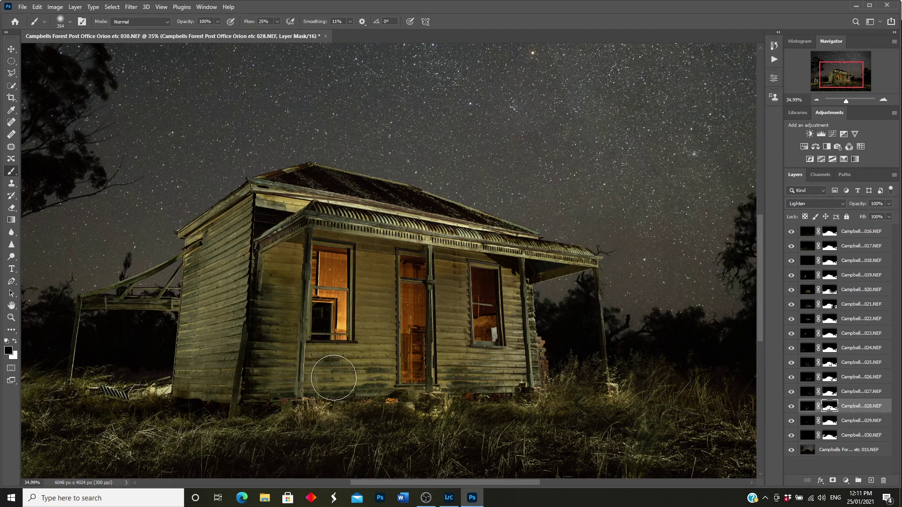
Step: Compare the lighting contributed by layers 029.NEF, 016.NEF, 017.NEF and 018.NEF by switching each one's visibility
{"action": "left_click", "coordinate": [792, 422]}
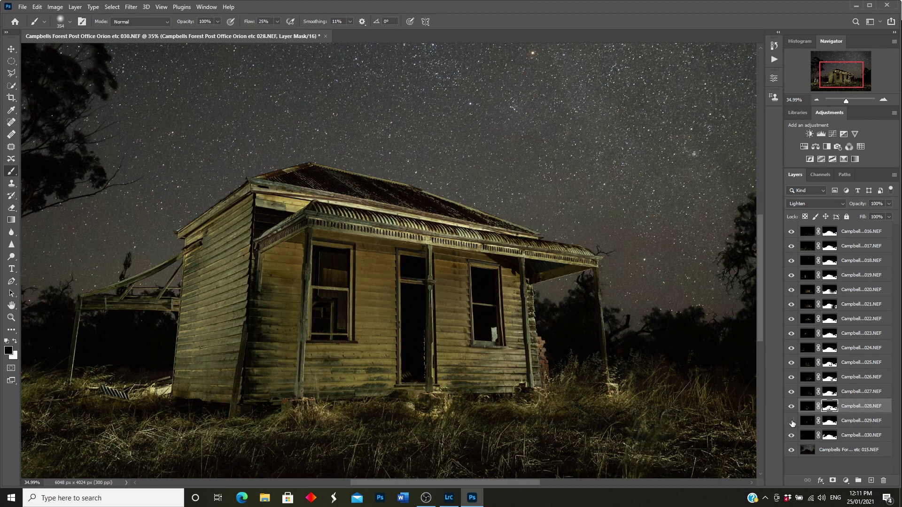
{"action": "left_click", "coordinate": [792, 421]}
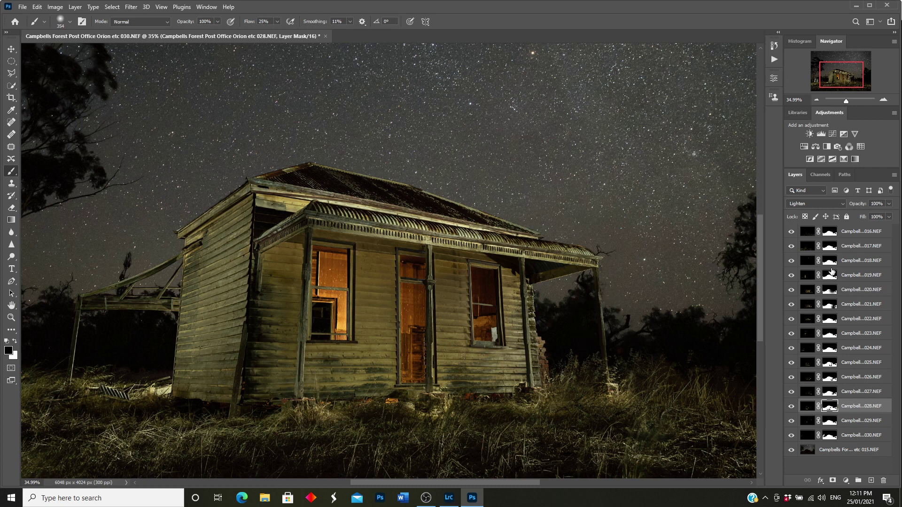
{"action": "left_click", "coordinate": [792, 232]}
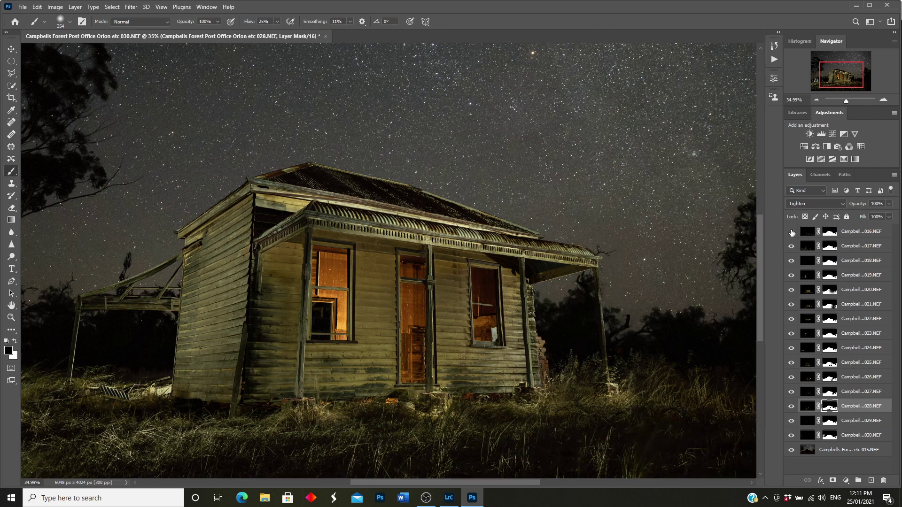
{"action": "left_click", "coordinate": [792, 232]}
{"action": "left_click", "coordinate": [791, 247]}
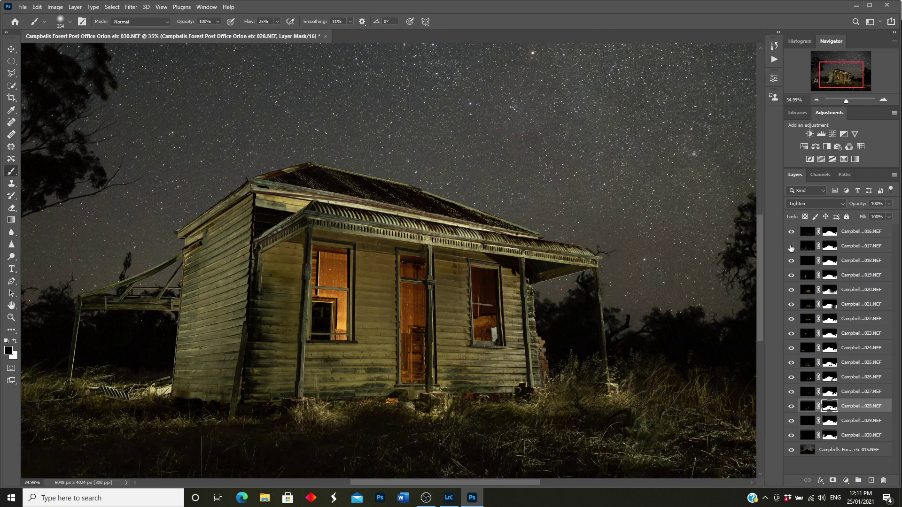
{"action": "left_click", "coordinate": [792, 261]}
{"action": "left_click", "coordinate": [792, 261]}
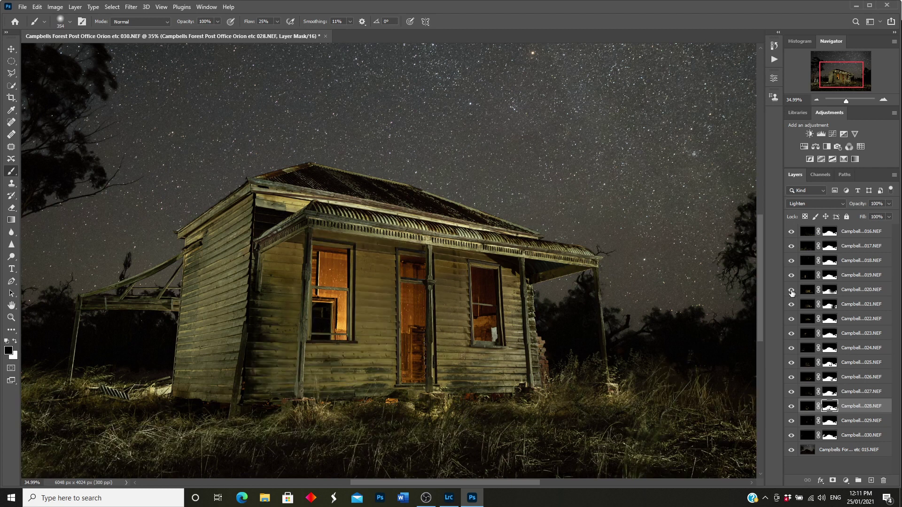
Step: Target layer 020.NEF's mask and prepare a 146 px soft round brush with white as the painting colour
{"action": "left_click", "coordinate": [829, 291]}
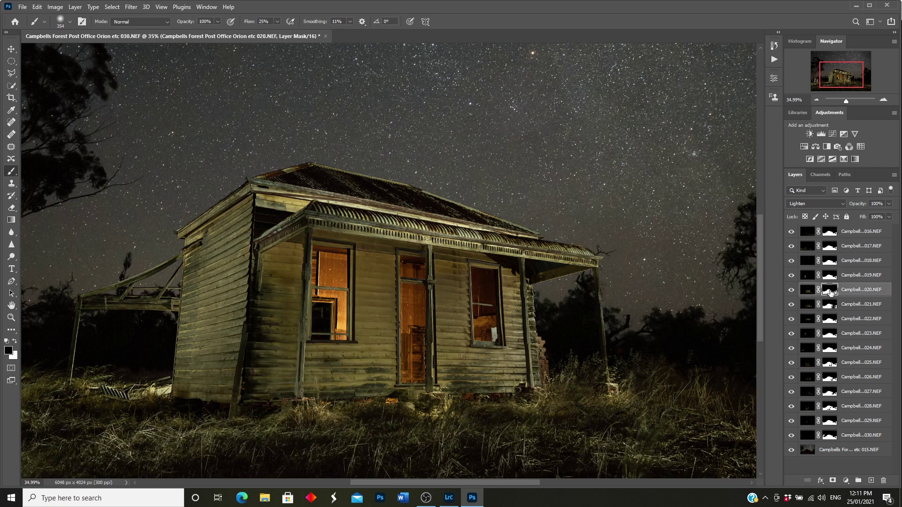
{"action": "left_click", "coordinate": [70, 21]}
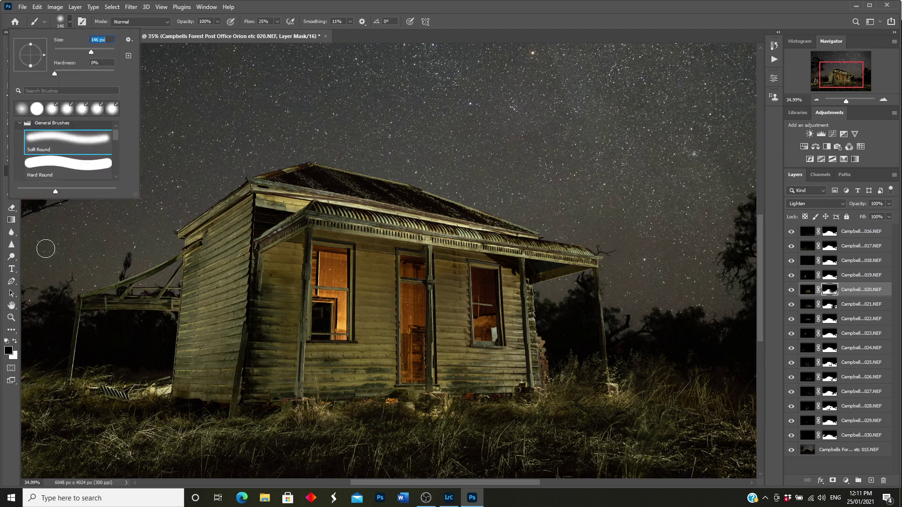
{"action": "left_click", "coordinate": [14, 342]}
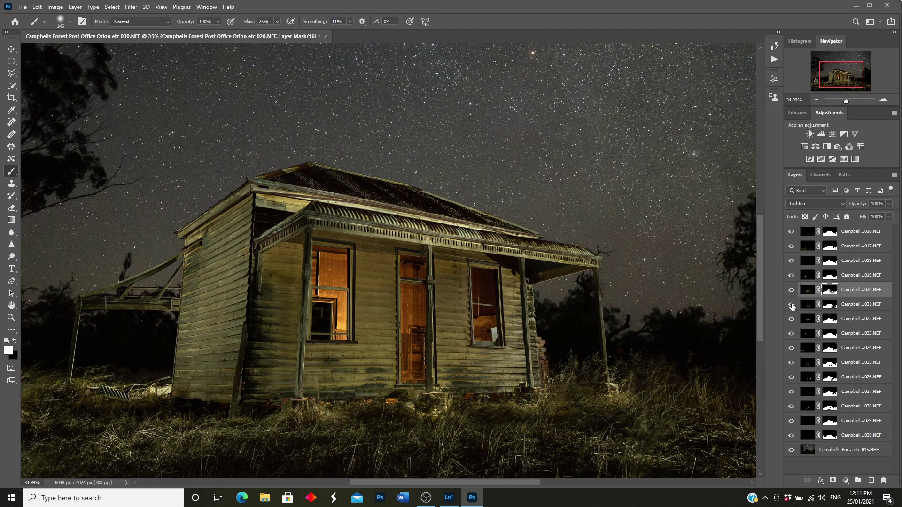
Step: Check layer 021.NEF's contribution by hiding and showing it, and review the whole composite at 20.19% zoom
{"action": "left_click", "coordinate": [792, 305]}
{"action": "left_click", "coordinate": [792, 305]}
{"action": "left_click_drag", "start_coordinate": [845, 101], "coordinate": [844, 101]}
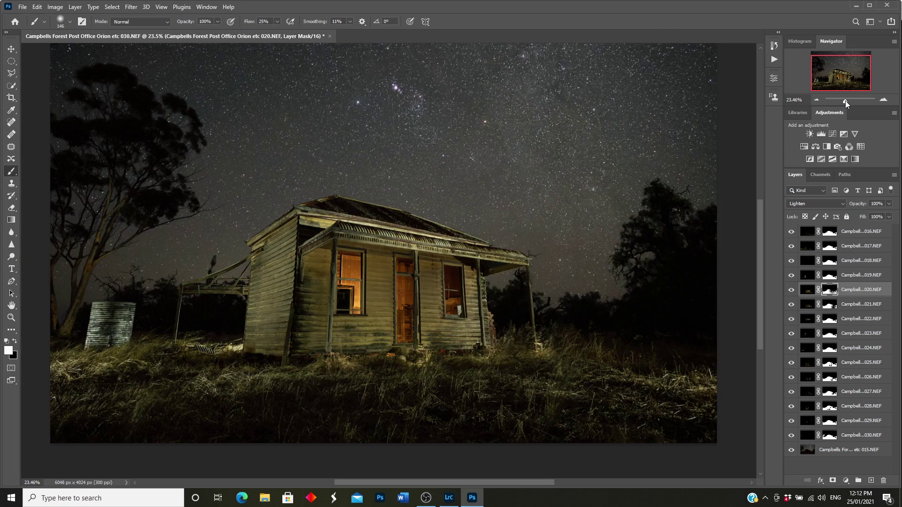
{"action": "left_click_drag", "start_coordinate": [845, 100], "coordinate": [843, 100]}
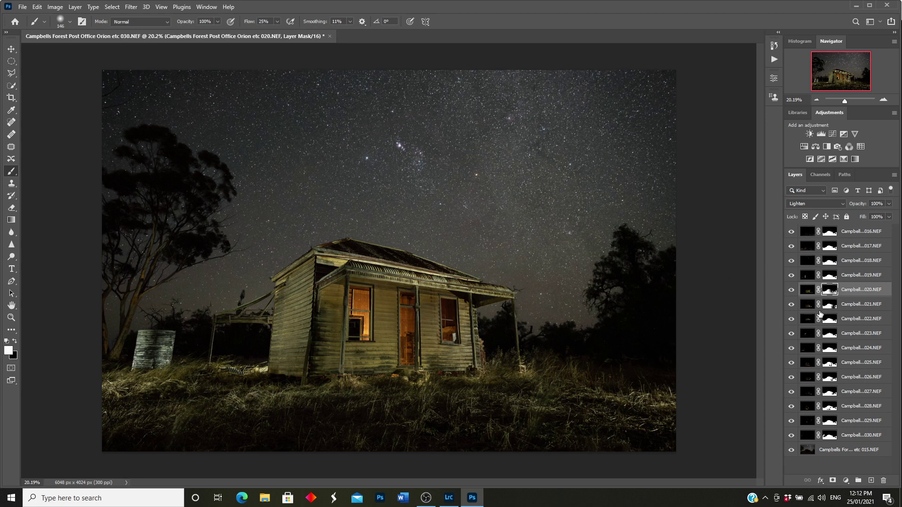
Step: Select layers 016.NEF through 030.NEF and gather them into one group above the base layer 015.NEF
{"action": "left_click", "coordinate": [807, 232]}
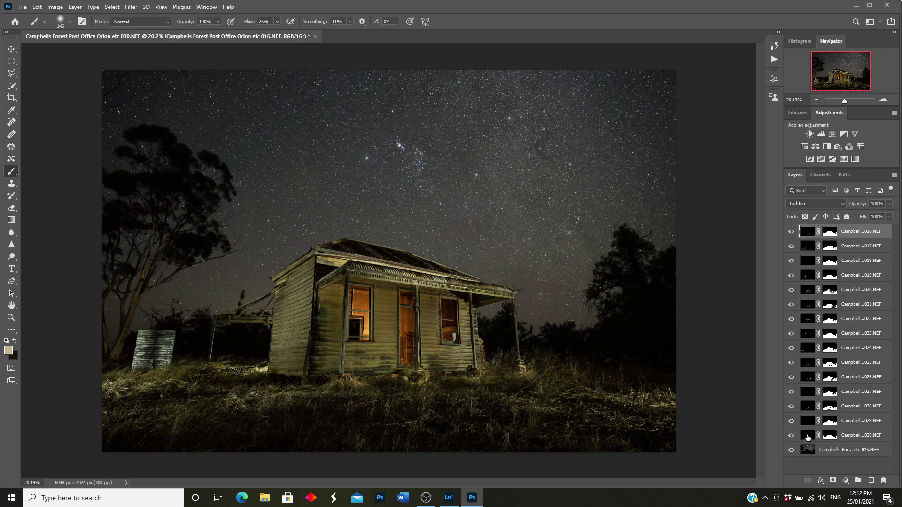
{"action": "left_click", "coordinate": [808, 436], "text": "shift"}
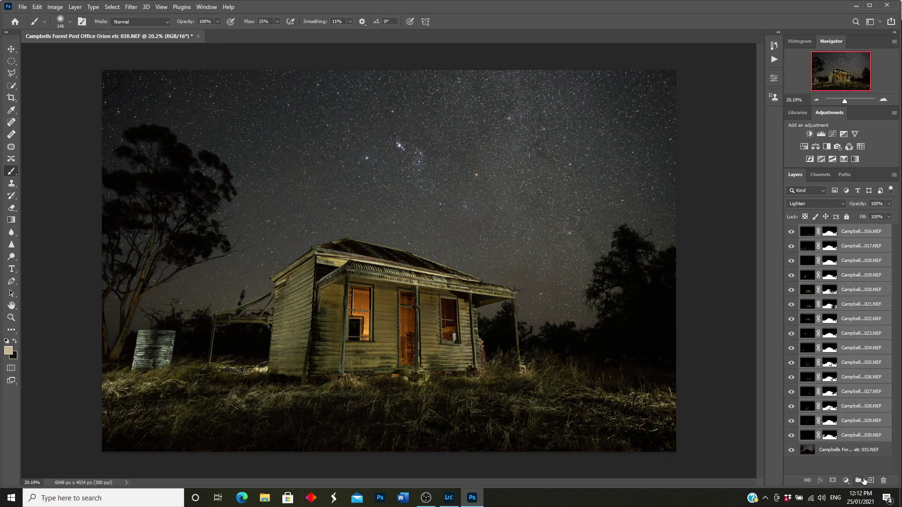
{"action": "left_click_drag", "start_coordinate": [811, 437], "coordinate": [859, 480]}
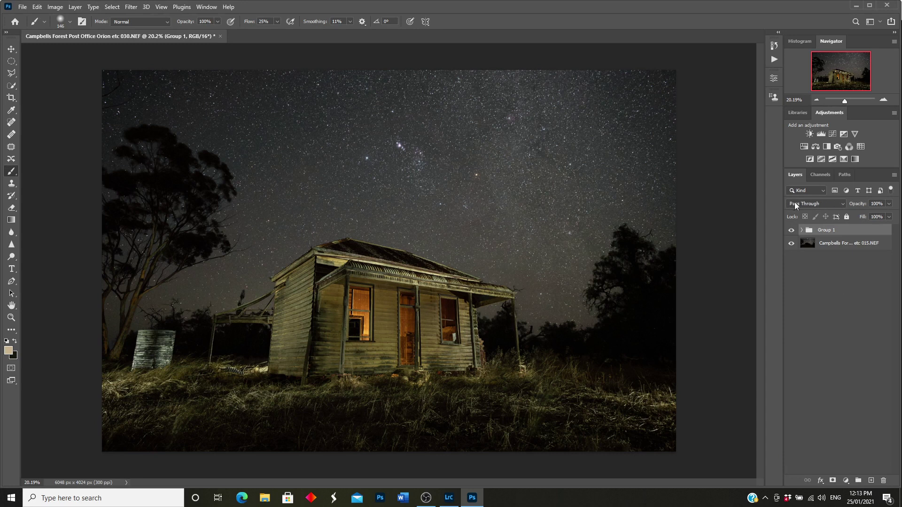
Step: Set the new group's blend mode to Lighten and look over the layers it contains
{"action": "left_click", "coordinate": [842, 204]}
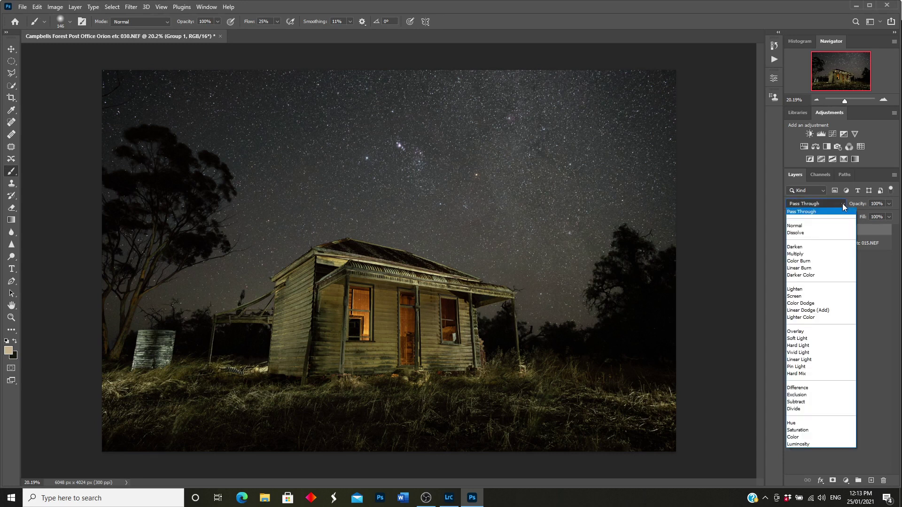
{"action": "left_click", "coordinate": [802, 290]}
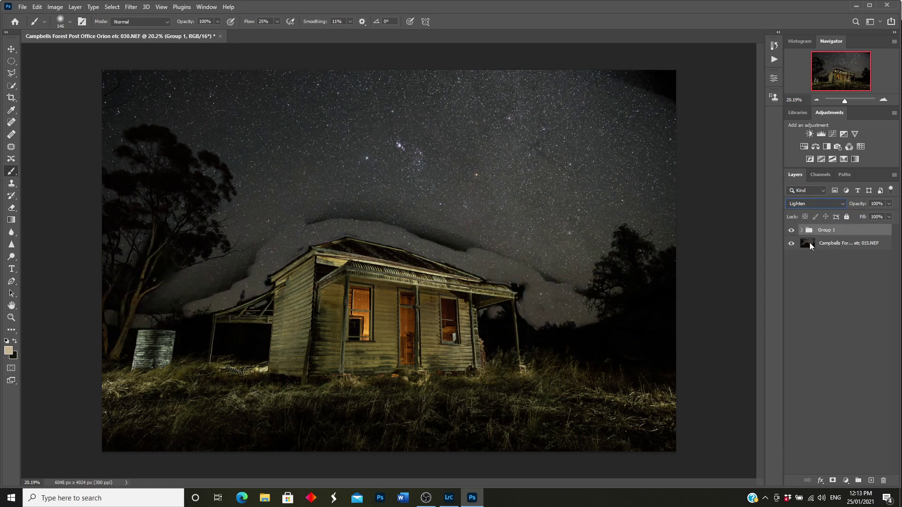
{"action": "left_click", "coordinate": [810, 263]}
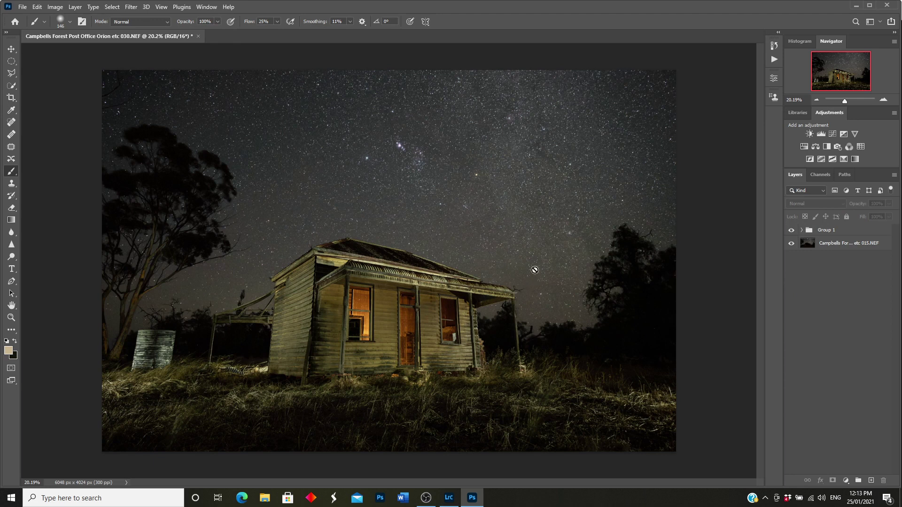
{"action": "left_click", "coordinate": [802, 231]}
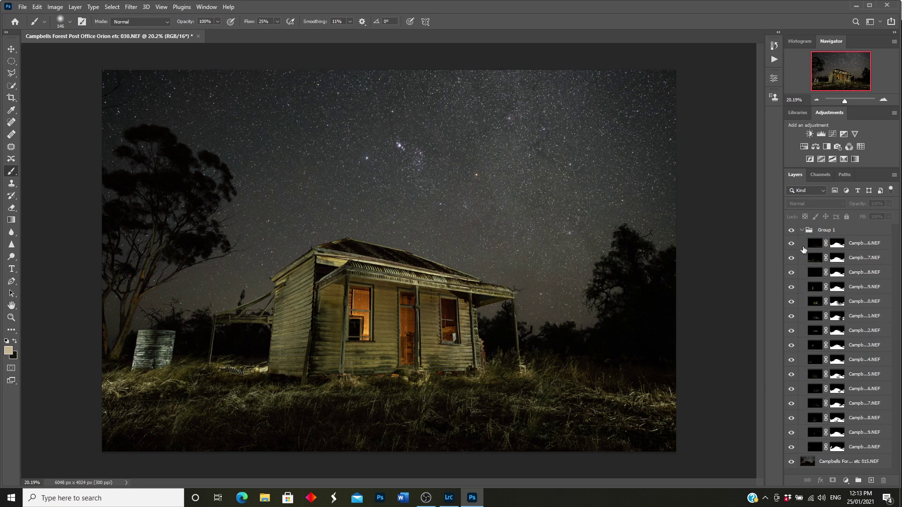
{"action": "left_click", "coordinate": [803, 230]}
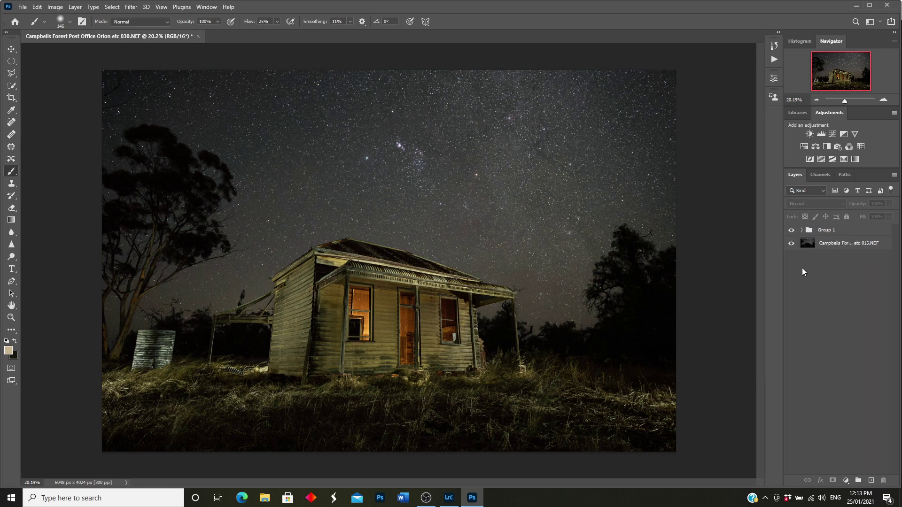
Step: Hide Group 1 and start Sky Replacement on layer 015.NEF, using the recent sky preset with the Orion constellation
{"action": "left_click", "coordinate": [808, 244]}
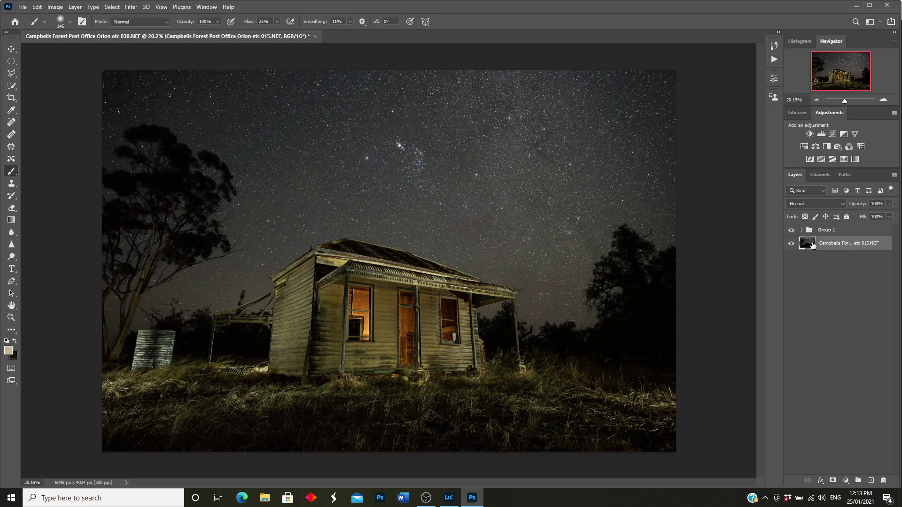
{"action": "left_click", "coordinate": [791, 230]}
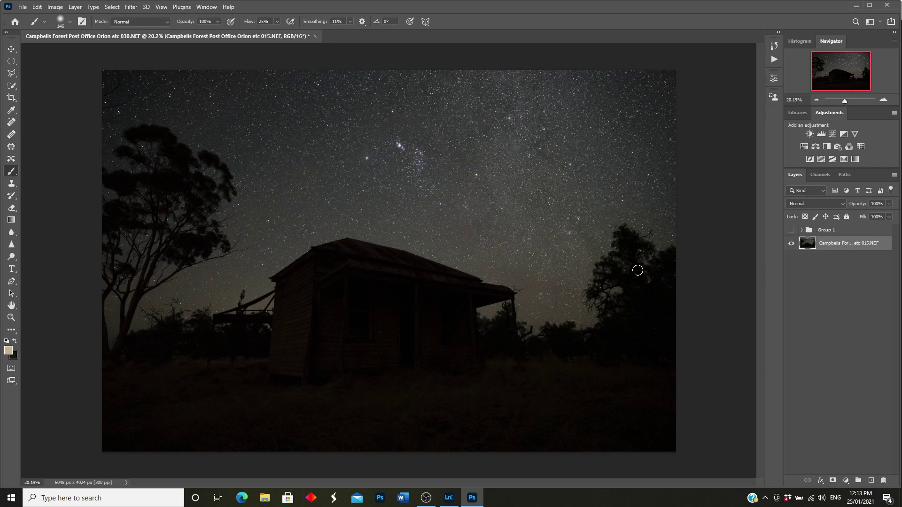
{"action": "left_click", "coordinate": [38, 8]}
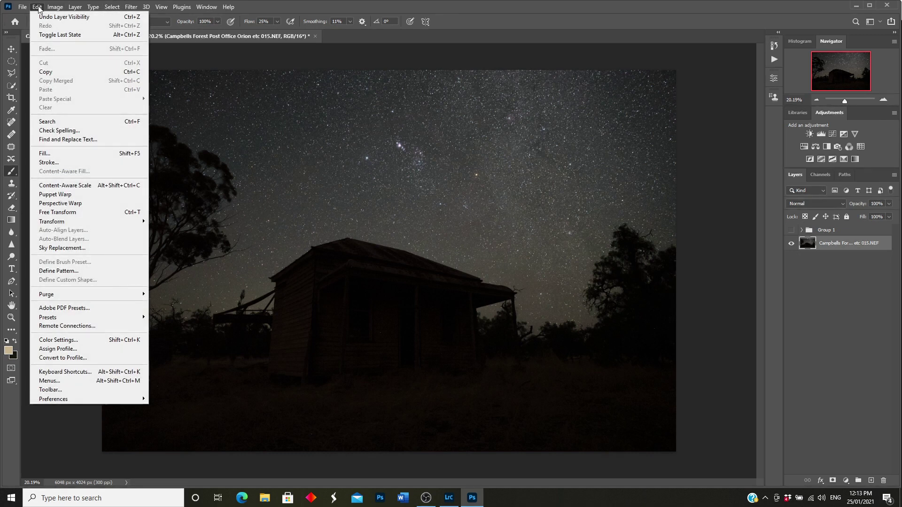
{"action": "left_click", "coordinate": [63, 248]}
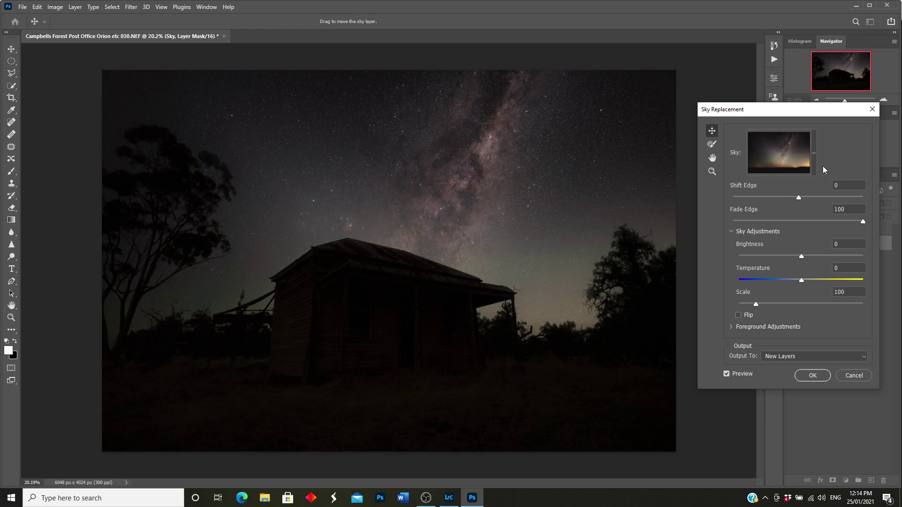
{"action": "left_click", "coordinate": [814, 155]}
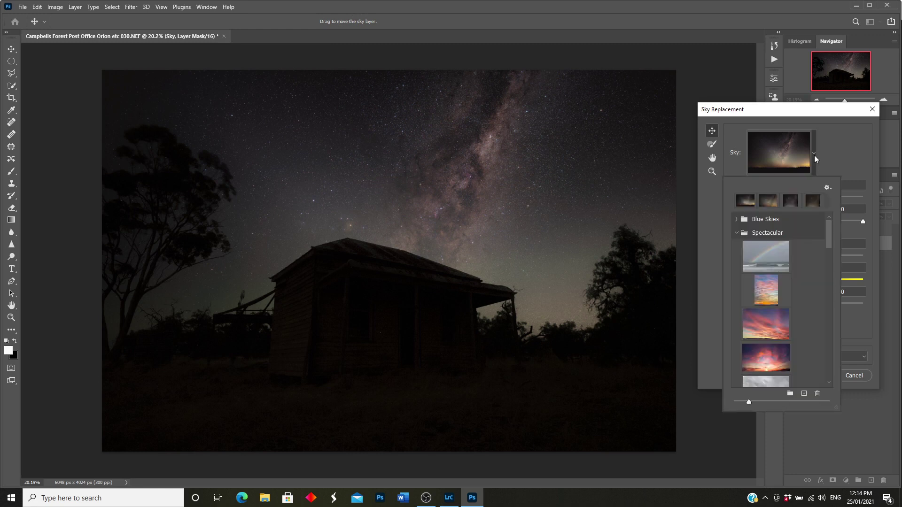
{"action": "left_click", "coordinate": [791, 202]}
{"action": "left_click", "coordinate": [844, 148]}
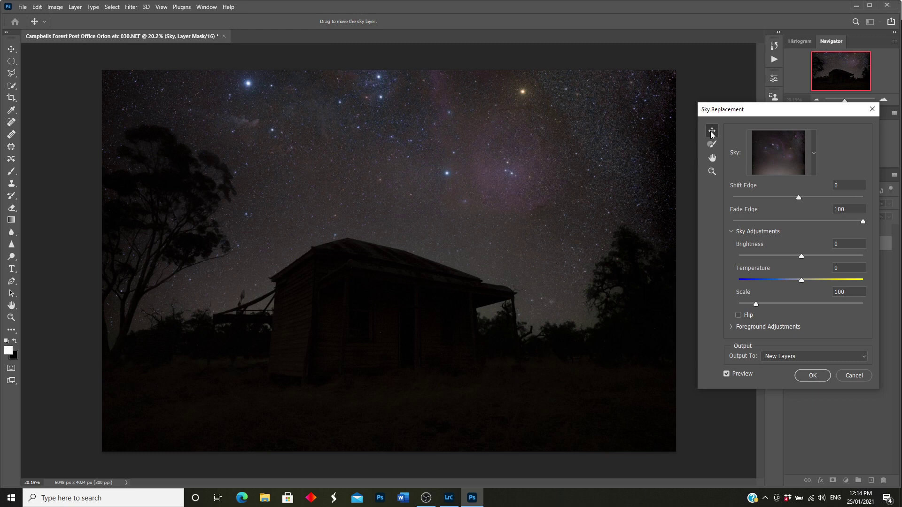
Step: Move the replacement sky down so Orion sits above the cottage roof, and enlarge its scale to 112
{"action": "left_click_drag", "start_coordinate": [453, 160], "coordinate": [472, 232]}
{"action": "mouse_move", "coordinate": [449, 178]}
{"action": "left_mouse_down"}
{"action": "mouse_move", "coordinate": [474, 197]}
{"action": "mouse_move", "coordinate": [463, 207]}
{"action": "mouse_move", "coordinate": [461, 187]}
{"action": "left_mouse_up"}
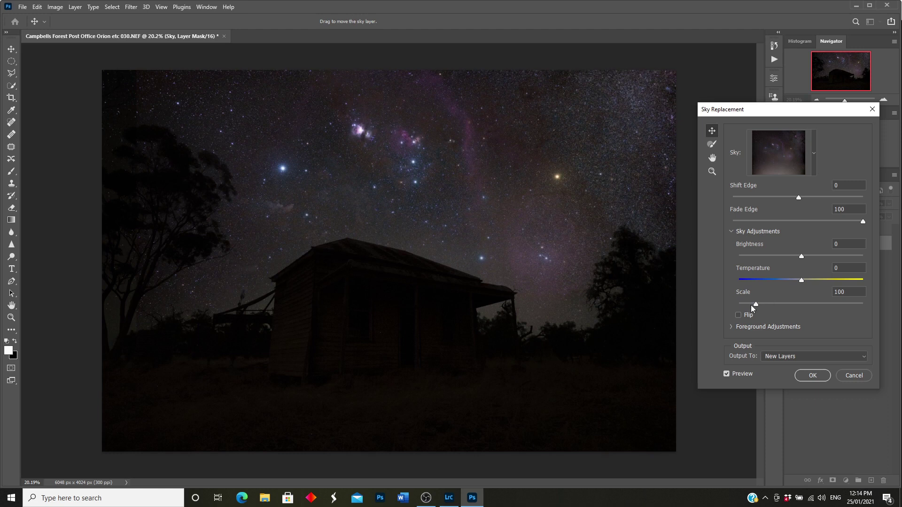
{"action": "left_click_drag", "start_coordinate": [760, 303], "coordinate": [760, 303]}
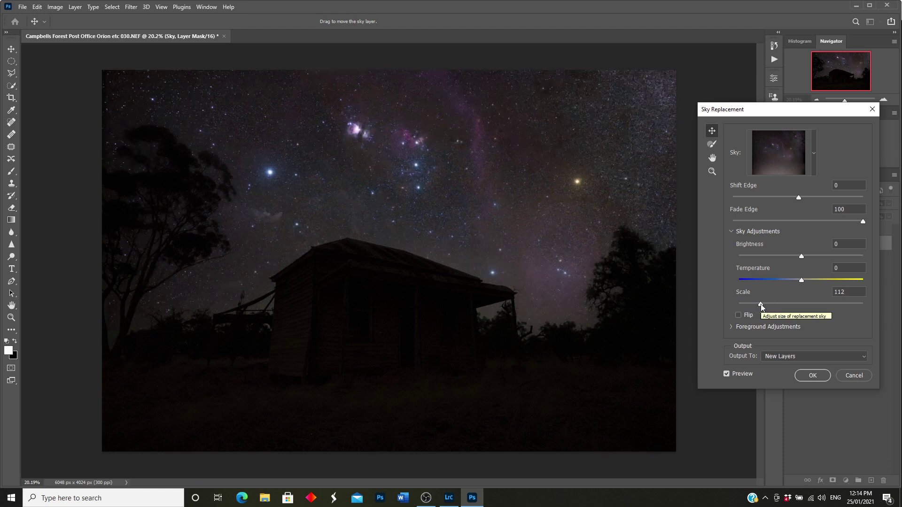
{"action": "mouse_move", "coordinate": [486, 204]}
{"action": "left_mouse_down"}
{"action": "mouse_move", "coordinate": [497, 193]}
{"action": "mouse_move", "coordinate": [482, 192]}
{"action": "mouse_move", "coordinate": [501, 193]}
{"action": "left_mouse_up"}
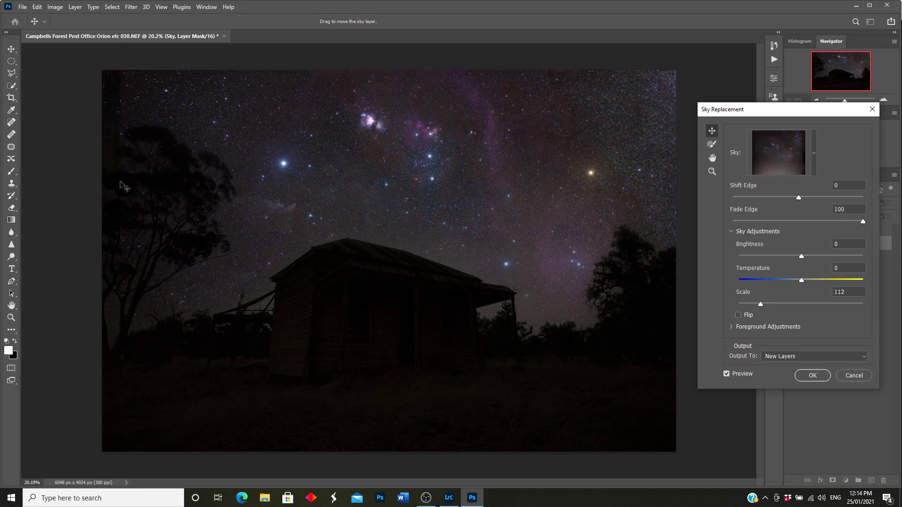
{"action": "left_click_drag", "start_coordinate": [437, 224], "coordinate": [404, 215]}
Step: Apply the replacement sky as new layers at scale 120, with its position over the cottage fine-tuned
{"action": "double_click", "coordinate": [840, 292]}
{"action": "type", "text": "120"}
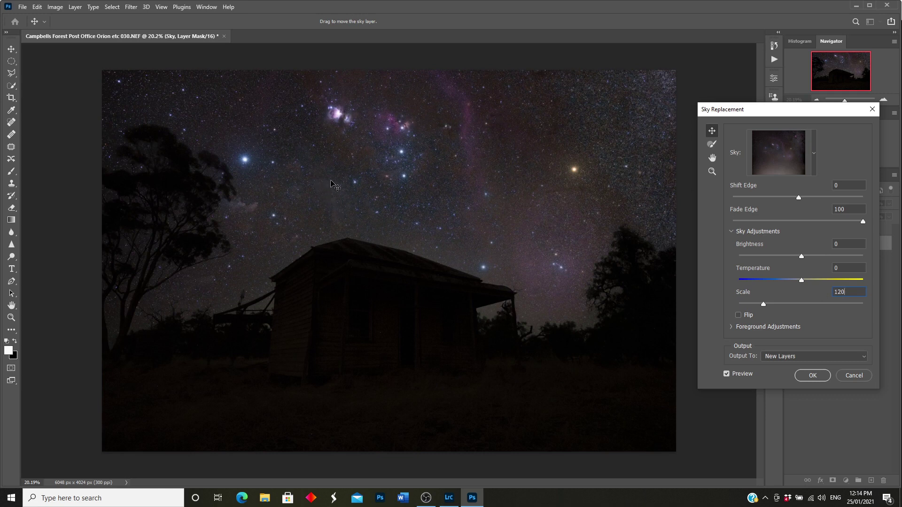
{"action": "left_click_drag", "start_coordinate": [338, 180], "coordinate": [359, 179]}
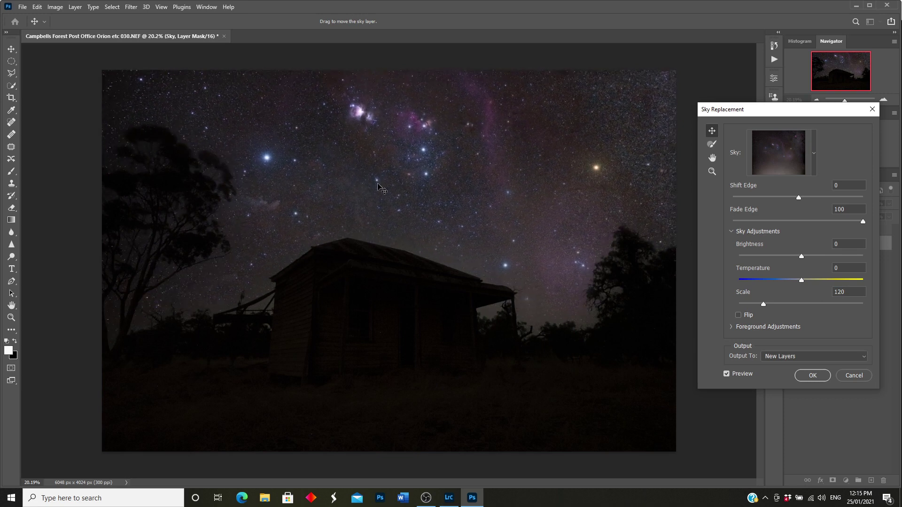
{"action": "left_click_drag", "start_coordinate": [436, 189], "coordinate": [432, 195]}
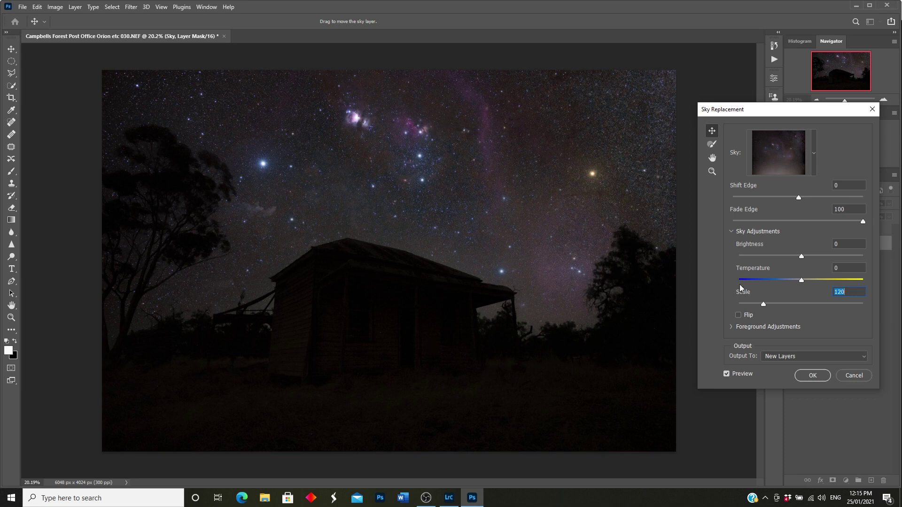
{"action": "left_click", "coordinate": [815, 378]}
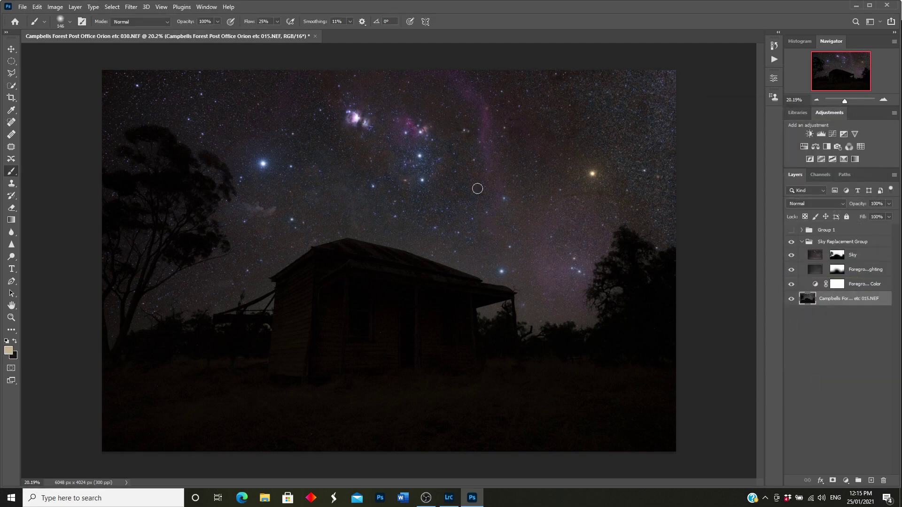
Step: Show Group 1 again, compare the Foreground Lighting layer on and off, and target that layer's mask
{"action": "left_click", "coordinate": [791, 231]}
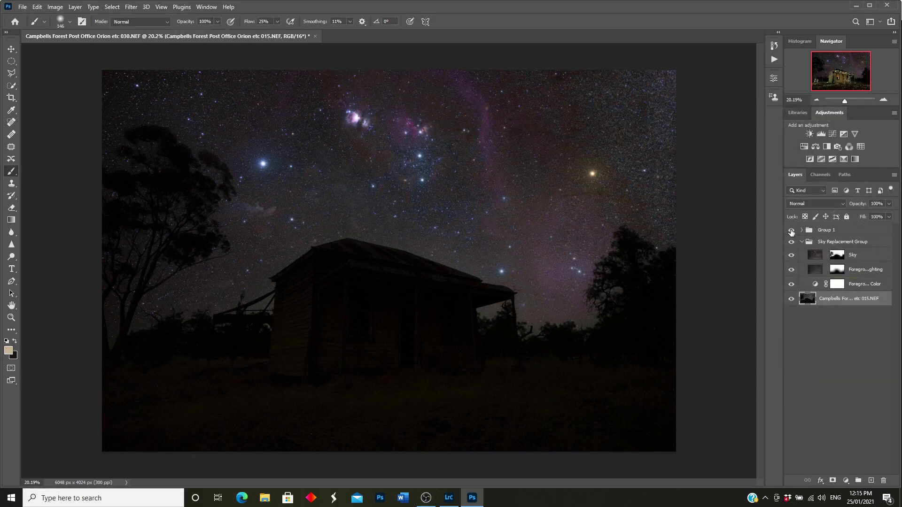
{"action": "left_click", "coordinate": [791, 231]}
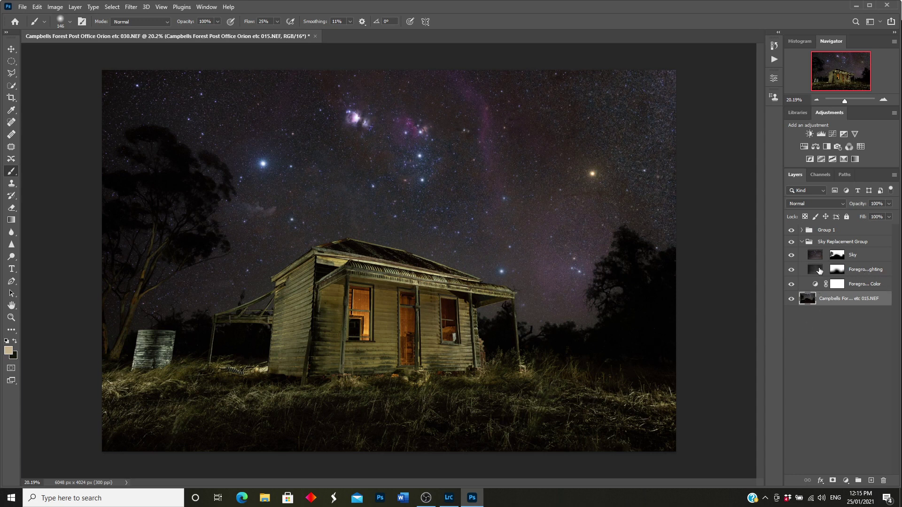
{"action": "left_click", "coordinate": [791, 271]}
{"action": "left_click", "coordinate": [792, 270]}
{"action": "left_click", "coordinate": [791, 271]}
{"action": "left_click", "coordinate": [838, 270]}
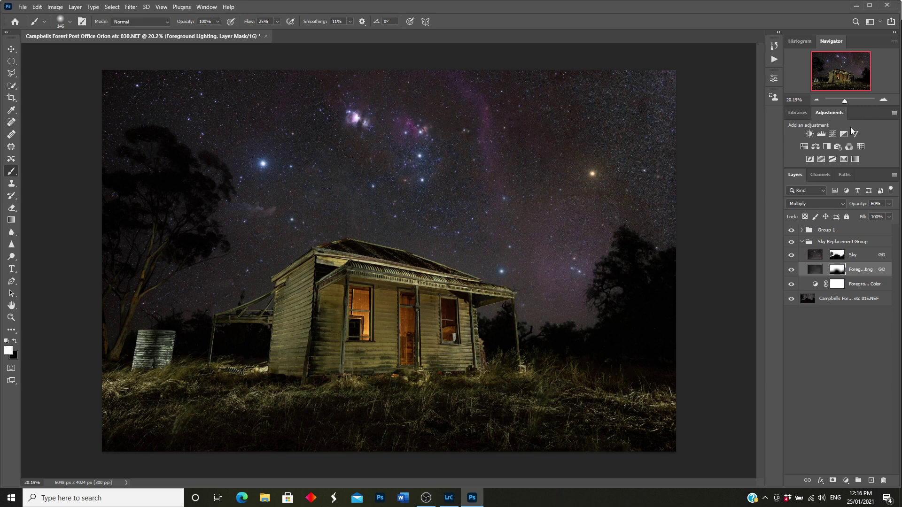
Step: Inspect the sky blend around the trees, cottage and Orion at 54.88% zoom, ending with the whole image at 20.19%
{"action": "left_click_drag", "start_coordinate": [845, 102], "coordinate": [822, 76]}
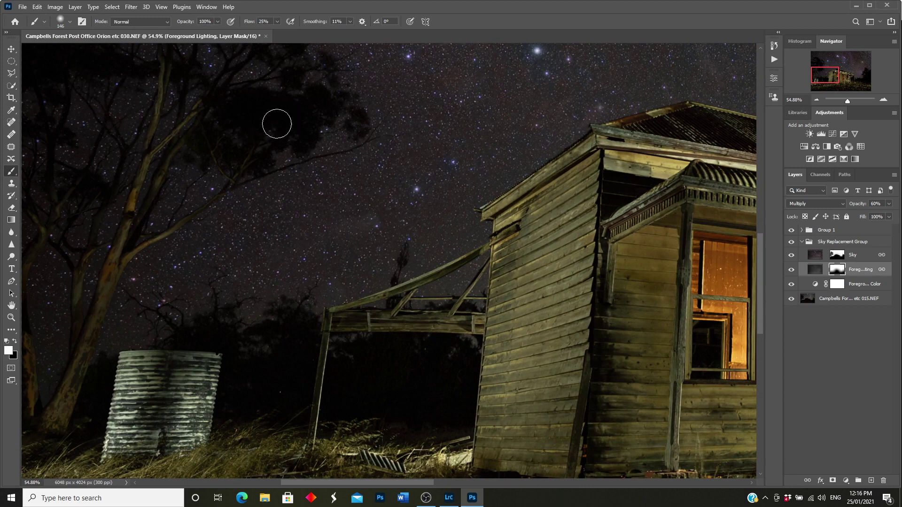
{"action": "left_click_drag", "start_coordinate": [829, 76], "coordinate": [863, 79]}
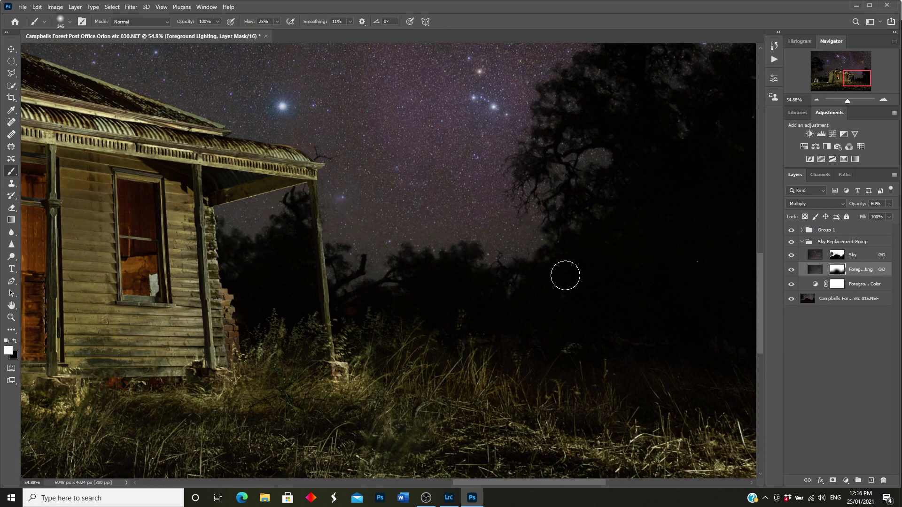
{"action": "left_click_drag", "start_coordinate": [857, 79], "coordinate": [802, 71]}
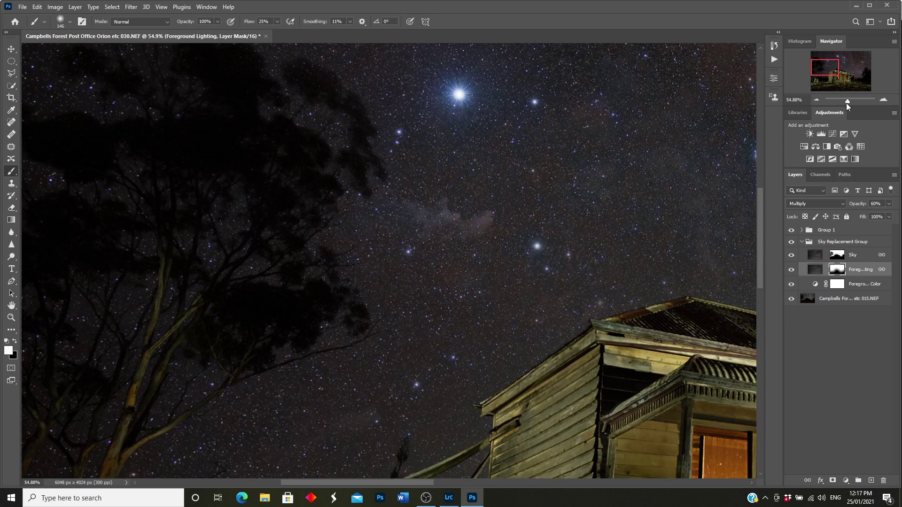
{"action": "left_click_drag", "start_coordinate": [827, 72], "coordinate": [844, 63]}
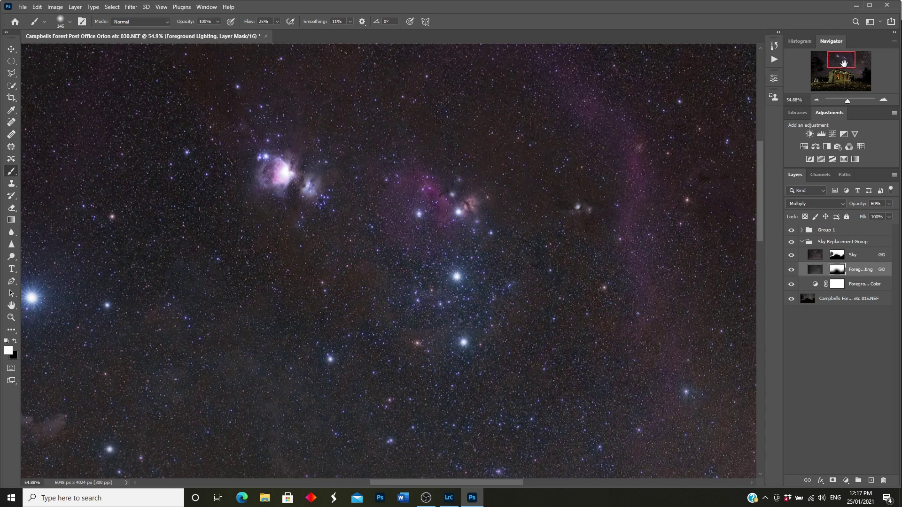
{"action": "left_click_drag", "start_coordinate": [848, 102], "coordinate": [845, 103]}
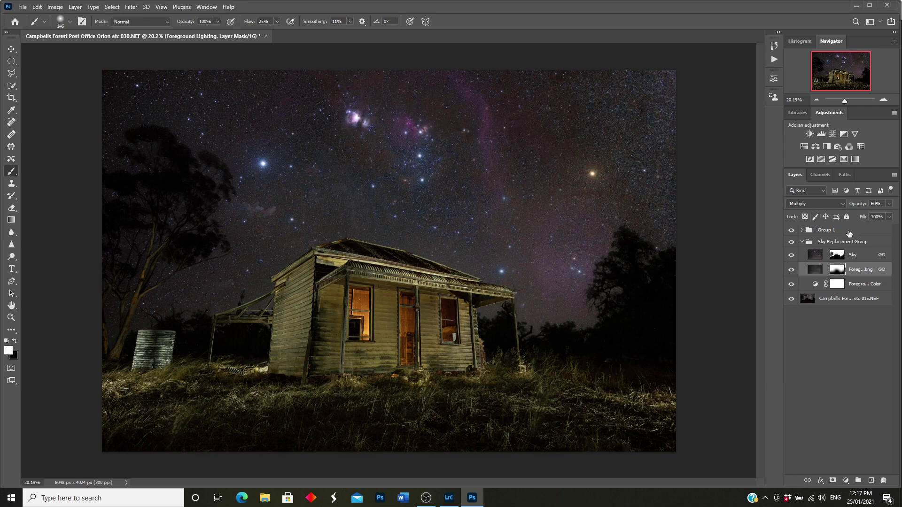
Step: Add an Exposure adjustment layer clipped to Group 1 and set its exposure to +0.15
{"action": "left_click", "coordinate": [809, 232]}
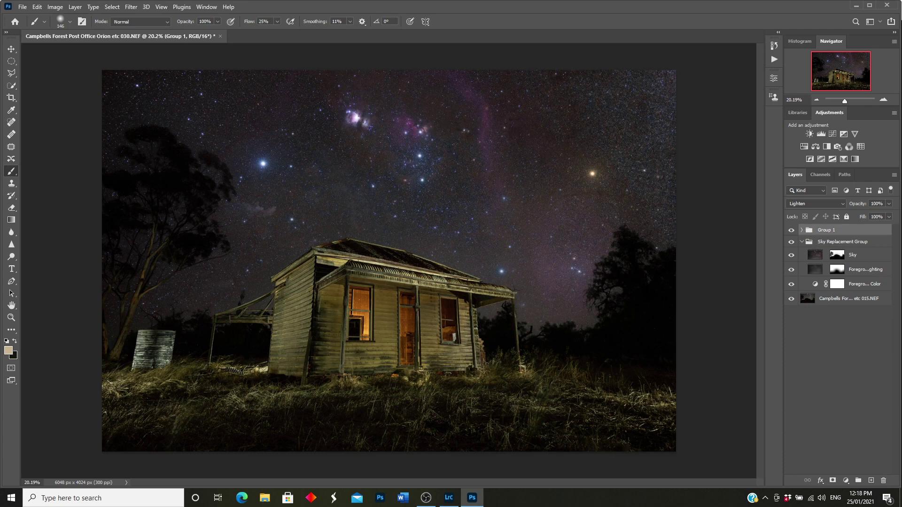
{"action": "left_click", "coordinate": [847, 481]}
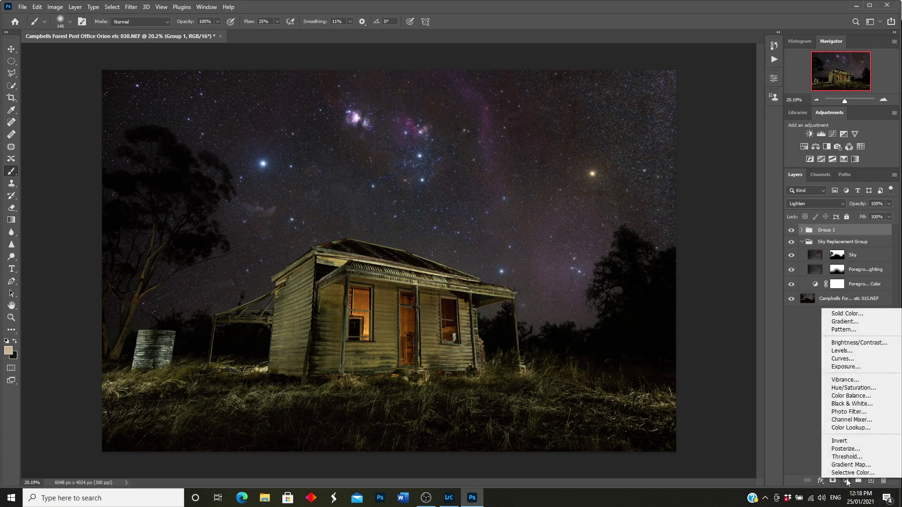
{"action": "left_click", "coordinate": [842, 367]}
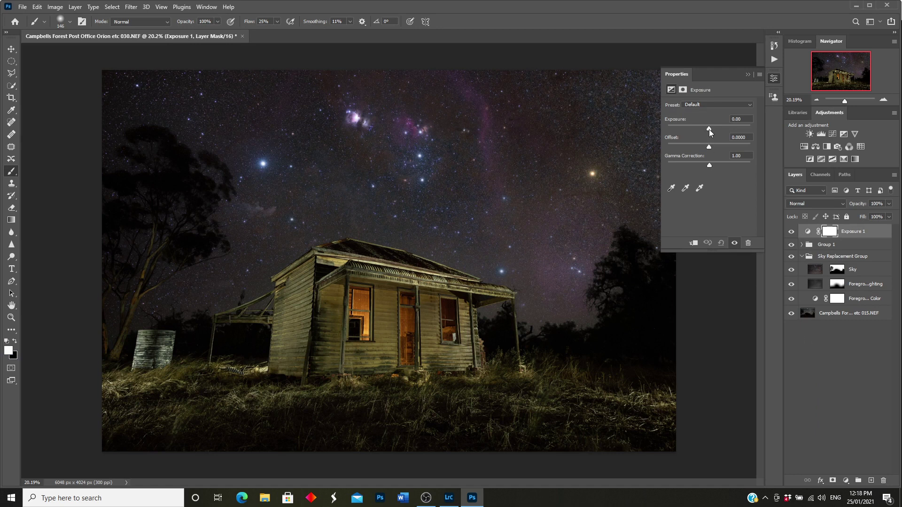
{"action": "left_click_drag", "start_coordinate": [709, 129], "coordinate": [712, 127]}
{"action": "left_click_drag", "start_coordinate": [712, 127], "coordinate": [708, 126]}
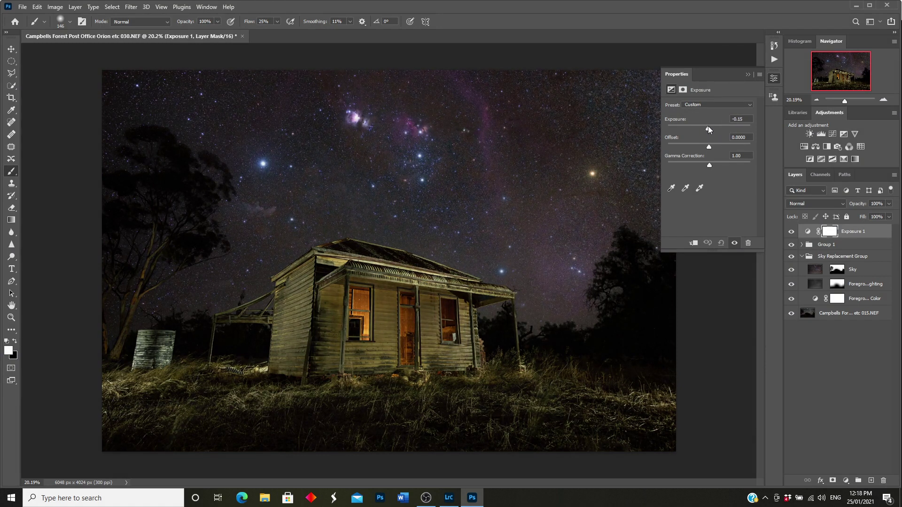
{"action": "left_click", "coordinate": [695, 243]}
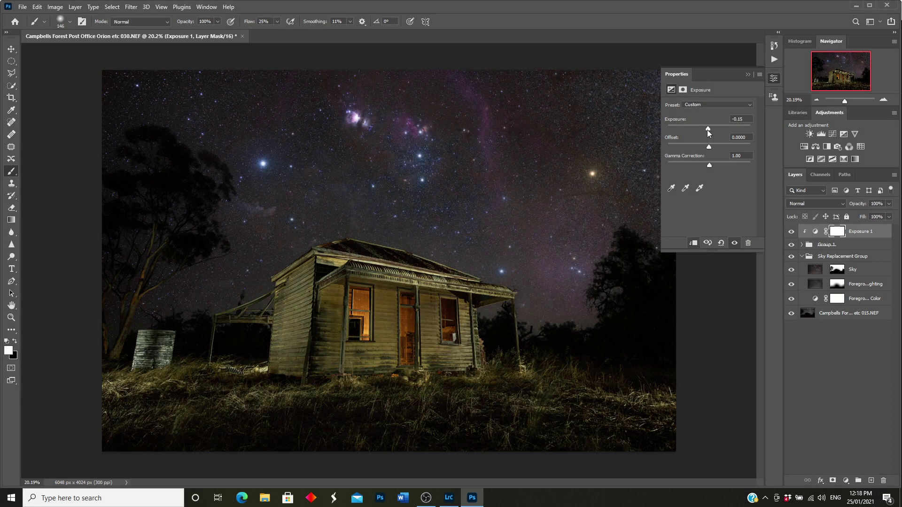
{"action": "left_click_drag", "start_coordinate": [709, 130], "coordinate": [710, 125]}
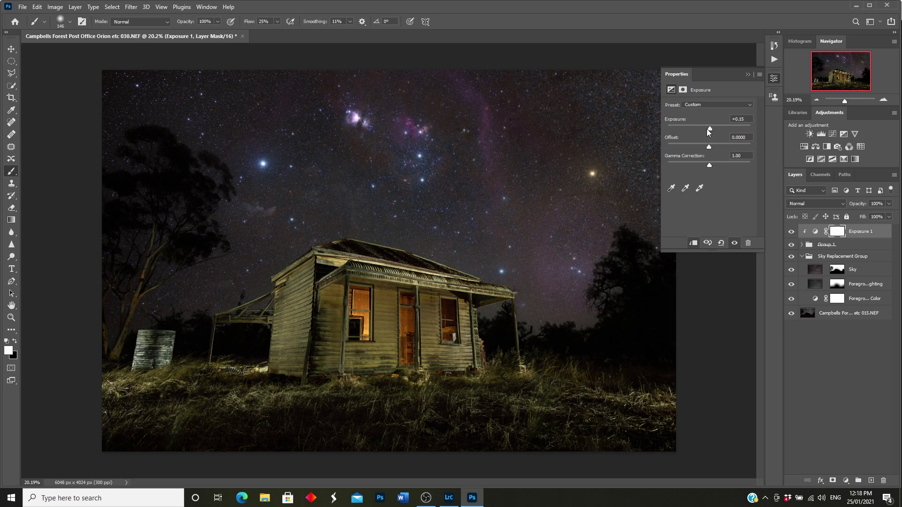
Step: Delete the Exposure adjustment layer clipped to Group 1
{"action": "mouse_move", "coordinate": [709, 128]}
{"action": "left_mouse_down"}
{"action": "mouse_move", "coordinate": [721, 128]}
{"action": "mouse_move", "coordinate": [712, 128]}
{"action": "left_mouse_up"}
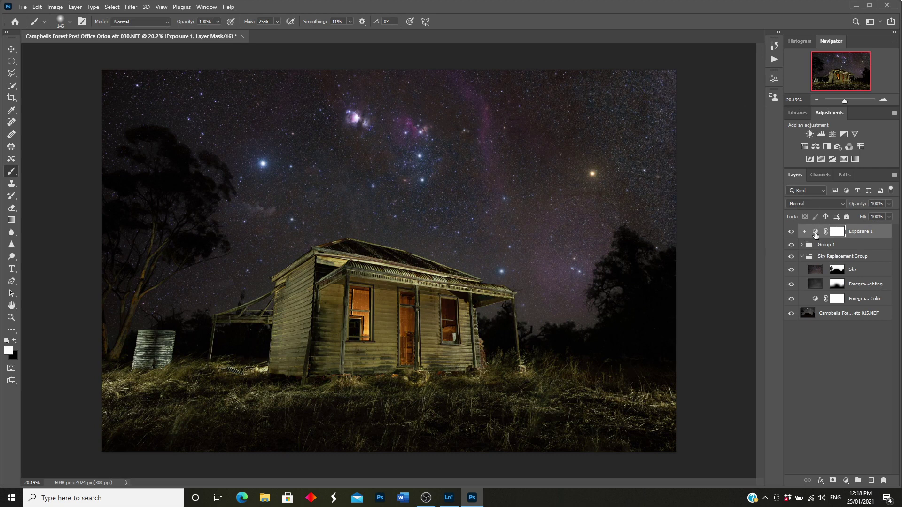
{"action": "left_click", "coordinate": [816, 233]}
{"action": "key", "text": "Delete"}
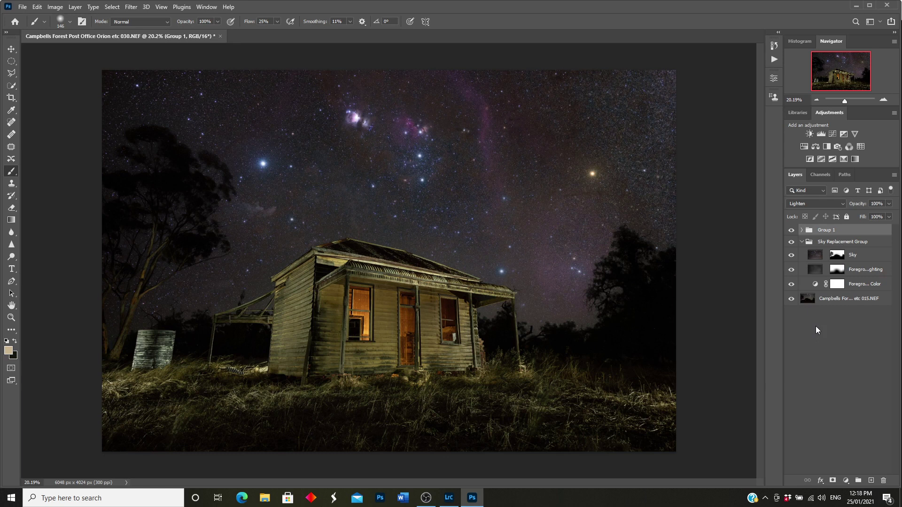
Step: Free-transform the Sky layer, scaling it to 97.30% and repositioning Orion above the cottage
{"action": "left_click", "coordinate": [816, 255]}
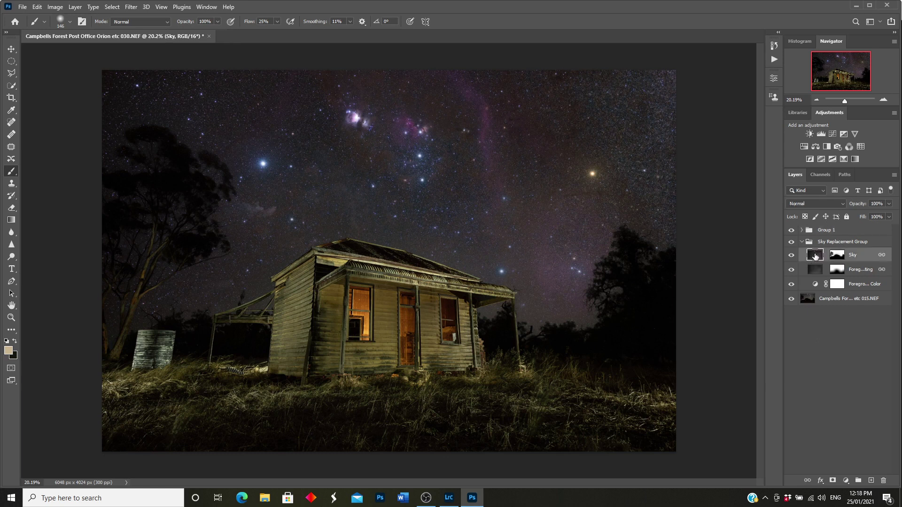
{"action": "left_click", "coordinate": [13, 51]}
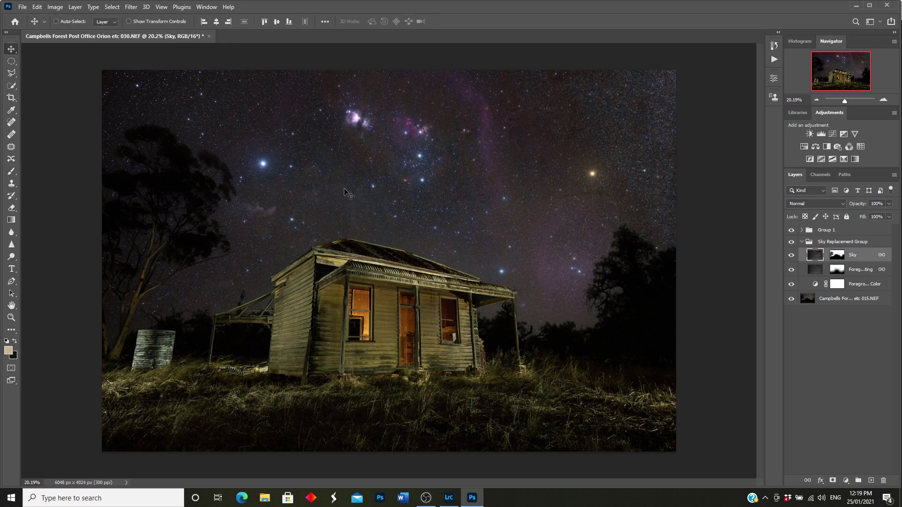
{"action": "key", "text": "ctrl+t"}
{"action": "mouse_move", "coordinate": [470, 221]}
{"action": "left_mouse_down"}
{"action": "mouse_move", "coordinate": [452, 219]}
{"action": "mouse_move", "coordinate": [486, 219]}
{"action": "left_mouse_up"}
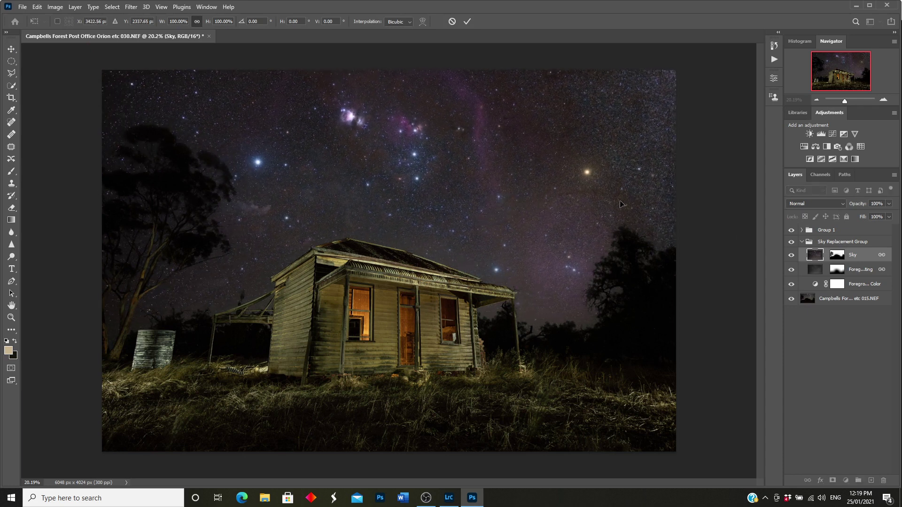
{"action": "left_click_drag", "start_coordinate": [847, 102], "coordinate": [844, 101]}
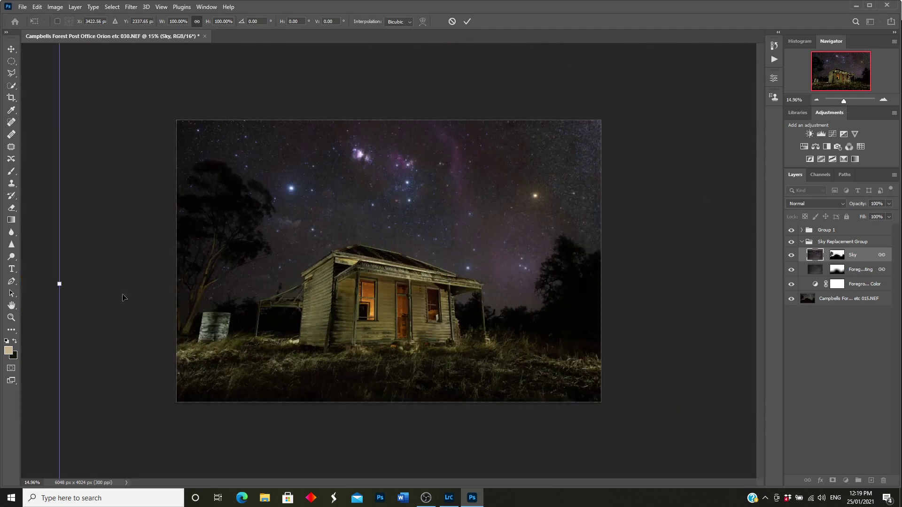
{"action": "left_click_drag", "start_coordinate": [846, 102], "coordinate": [842, 100]}
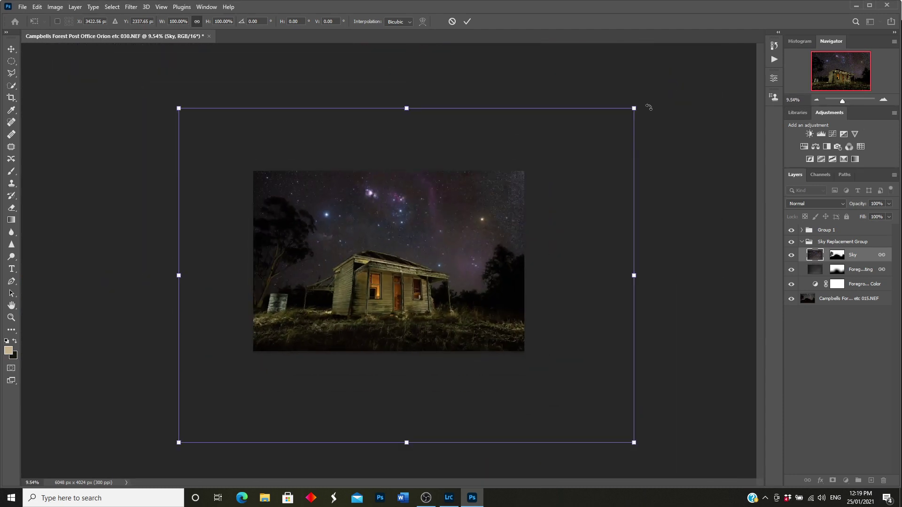
{"action": "left_click_drag", "start_coordinate": [634, 108], "coordinate": [626, 125]}
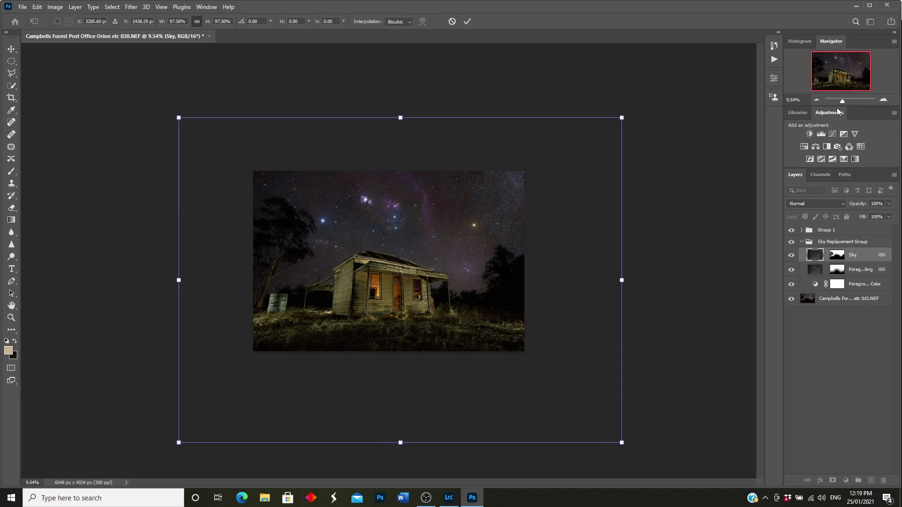
{"action": "left_click_drag", "start_coordinate": [842, 101], "coordinate": [844, 100]}
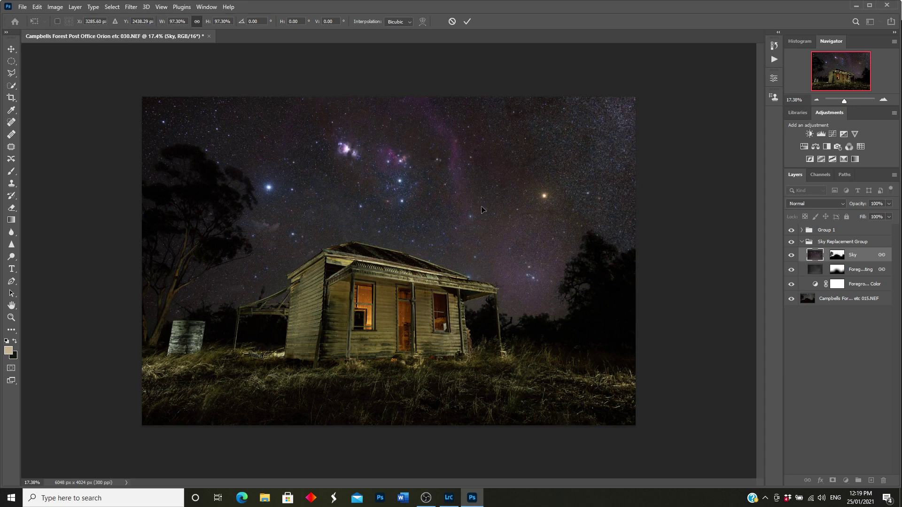
{"action": "left_click_drag", "start_coordinate": [467, 214], "coordinate": [479, 210]}
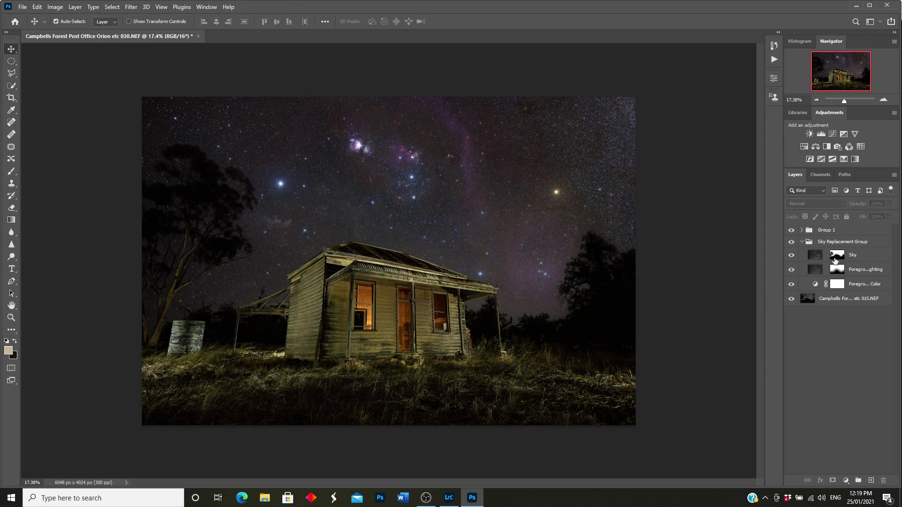
Step: Flatten the image and unlock the Background into a regular layer
{"action": "left_click", "coordinate": [75, 8]}
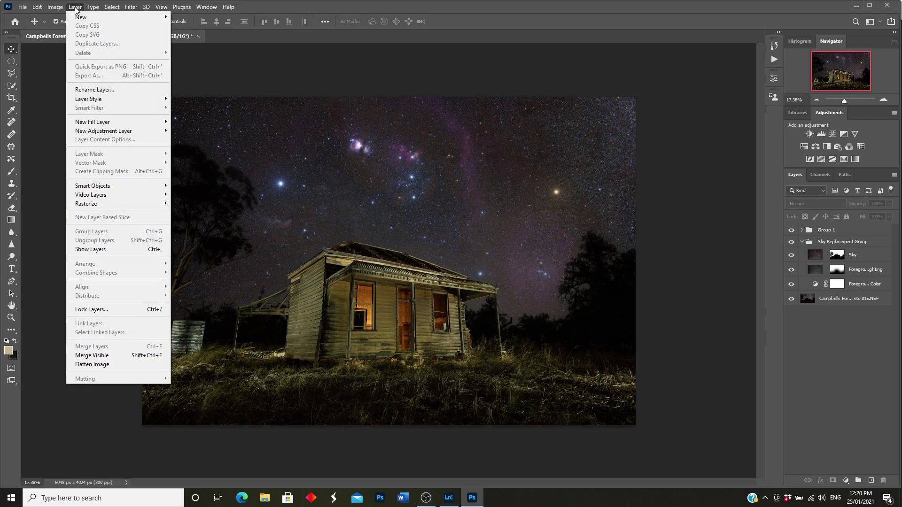
{"action": "left_click", "coordinate": [104, 366]}
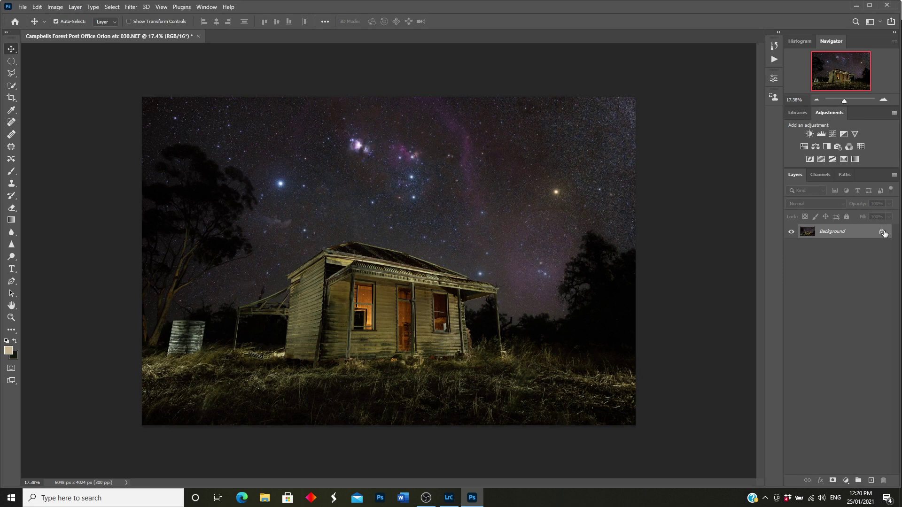
{"action": "left_click", "coordinate": [882, 232]}
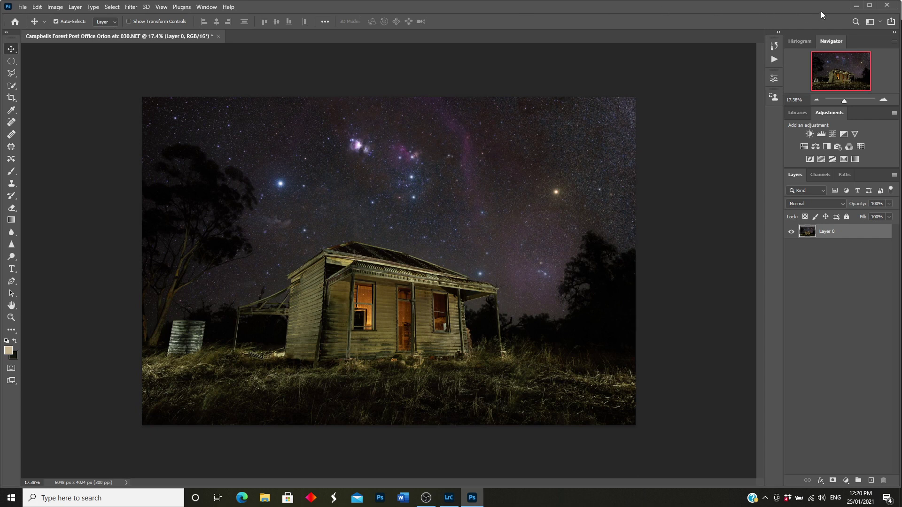
Step: Quit Photoshop, saving the composite, and view the edited photo full screen in Lightroom Classic
{"action": "left_click", "coordinate": [888, 5]}
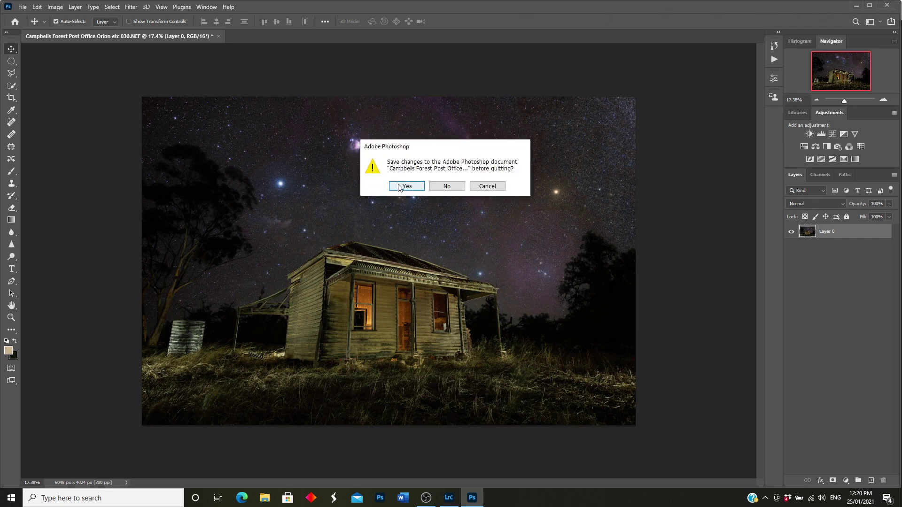
{"action": "left_click", "coordinate": [412, 187]}
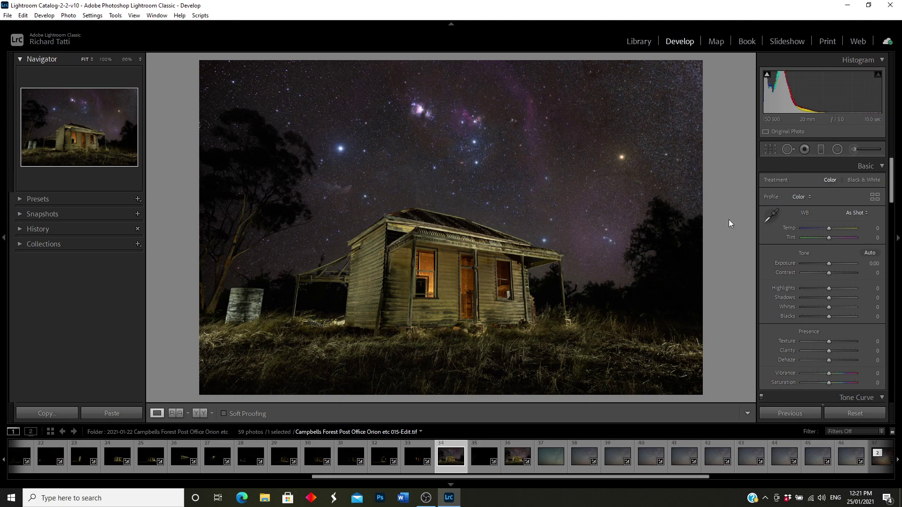
{"action": "key", "text": "f"}
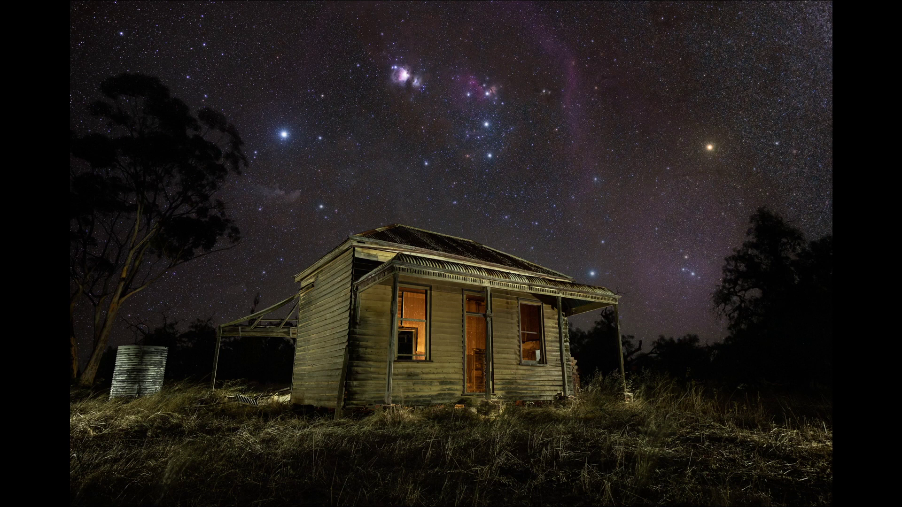
{"action": "key", "text": "f"}
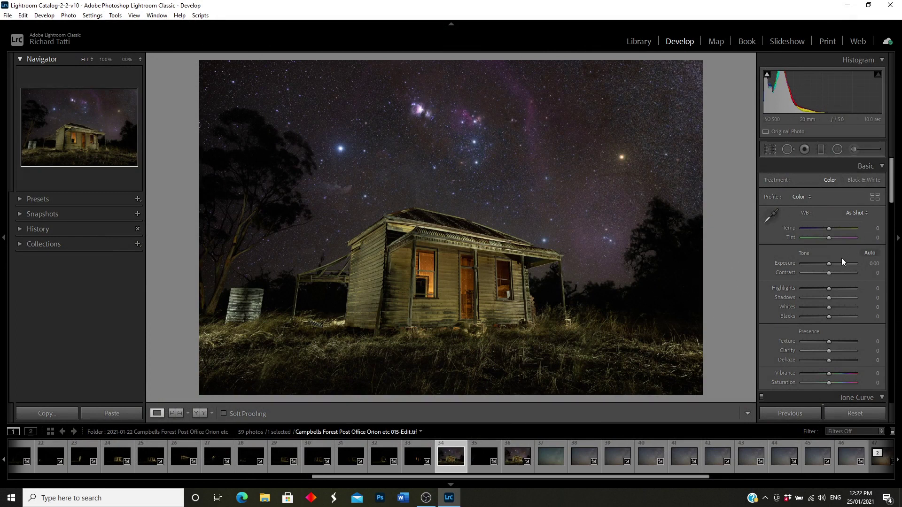
Step: Add diagonal graduated filters at -1.65 exposure across the photo's lower-right and lower-left corners
{"action": "left_click", "coordinate": [822, 150]}
{"action": "left_click_drag", "start_coordinate": [691, 365], "coordinate": [634, 302]}
{"action": "left_click", "coordinate": [808, 182]}
{"action": "left_click", "coordinate": [794, 212]}
{"action": "left_click_drag", "start_coordinate": [830, 221], "coordinate": [816, 225]}
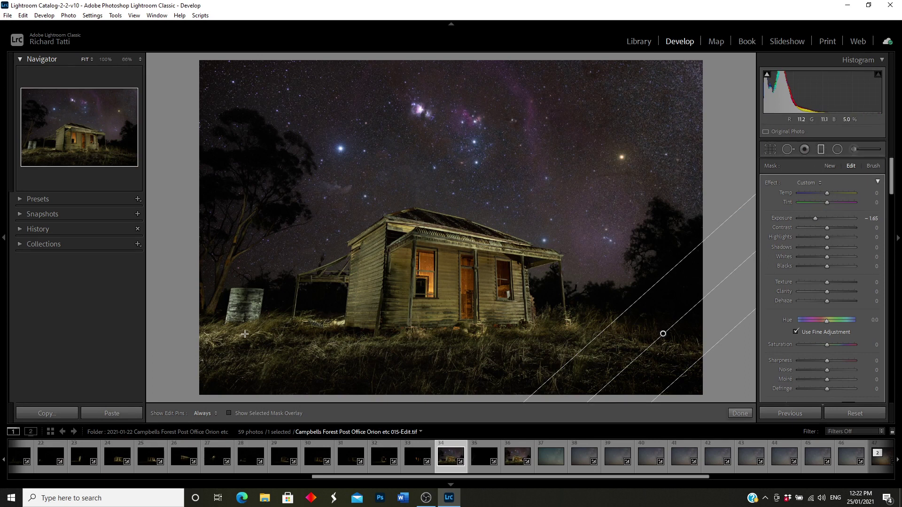
{"action": "left_click_drag", "start_coordinate": [208, 353], "coordinate": [259, 305]}
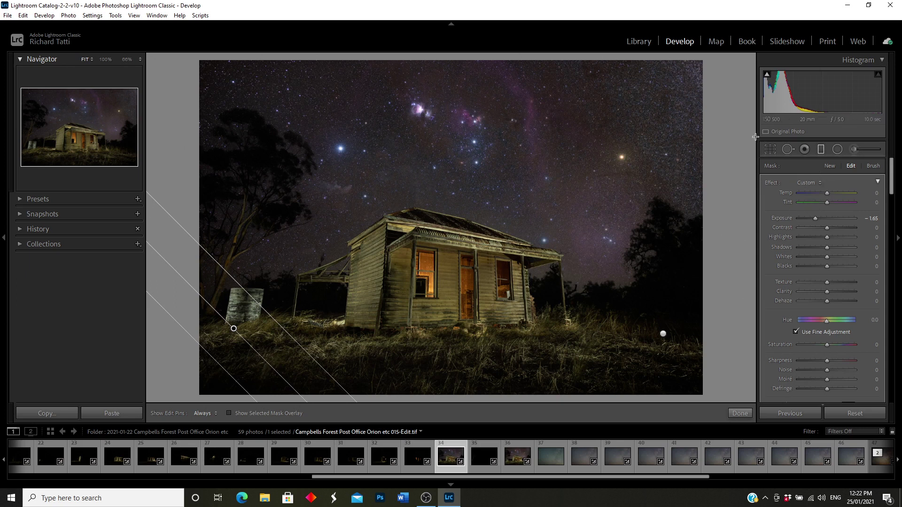
{"action": "left_click", "coordinate": [821, 150]}
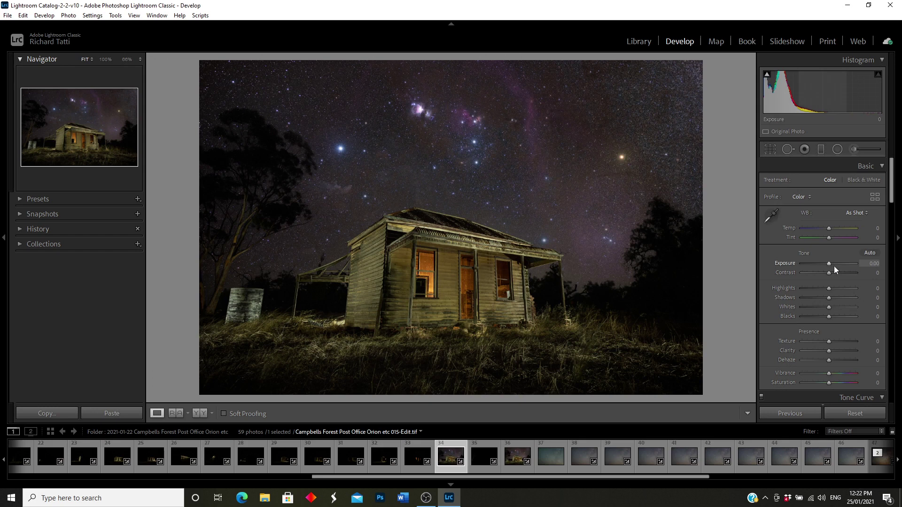
Step: Try raising the photo's overall exposure to +0.50, and reset it
{"action": "key", "text": "shift+Up"}
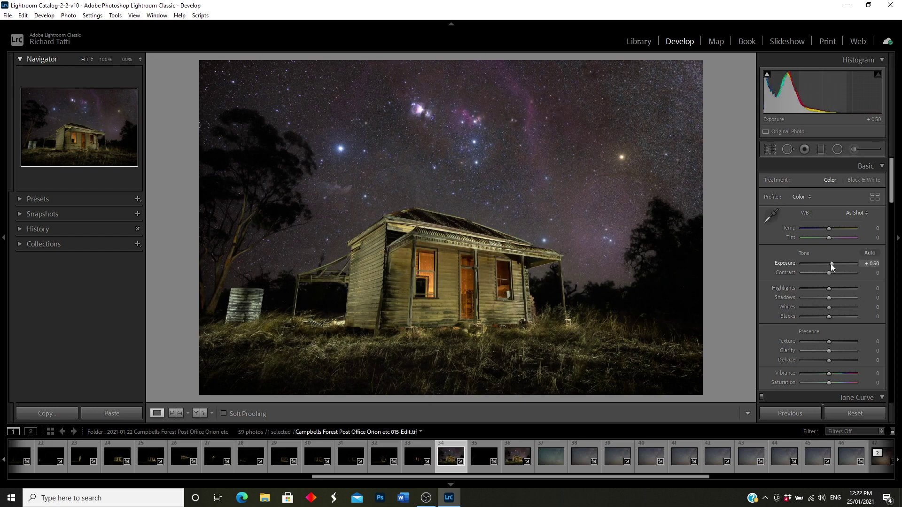
{"action": "key", "text": "Down"}
{"action": "double_click", "coordinate": [788, 262]}
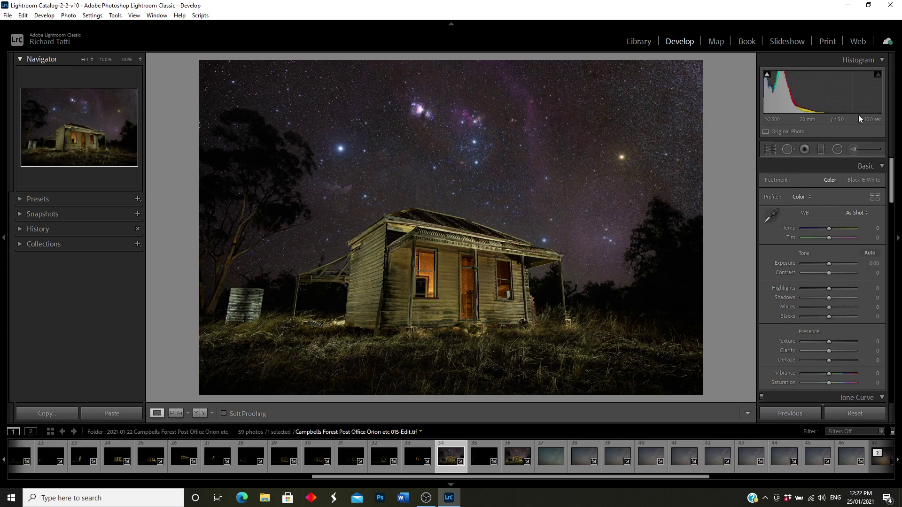
Step: Draw a large radial filter around the cottage and sky, with its exposure at -1.04
{"action": "left_click", "coordinate": [838, 149]}
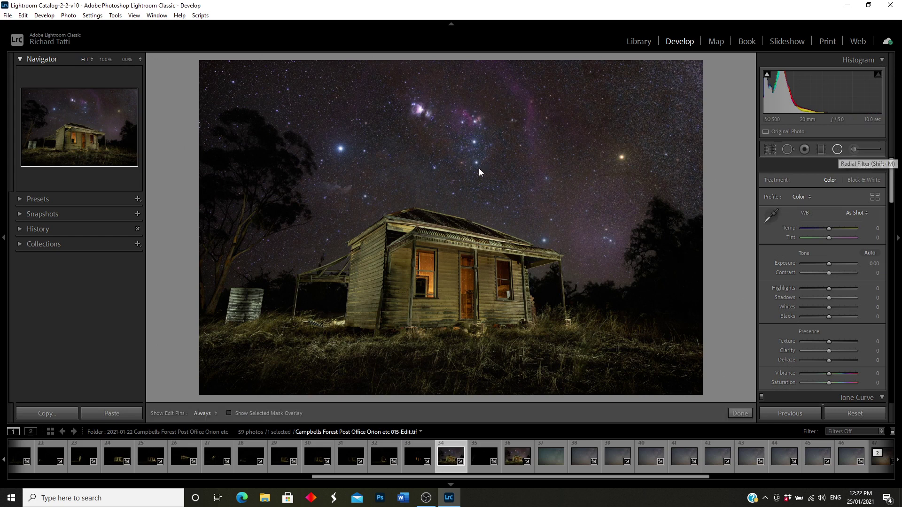
{"action": "left_click_drag", "start_coordinate": [390, 164], "coordinate": [704, 398]}
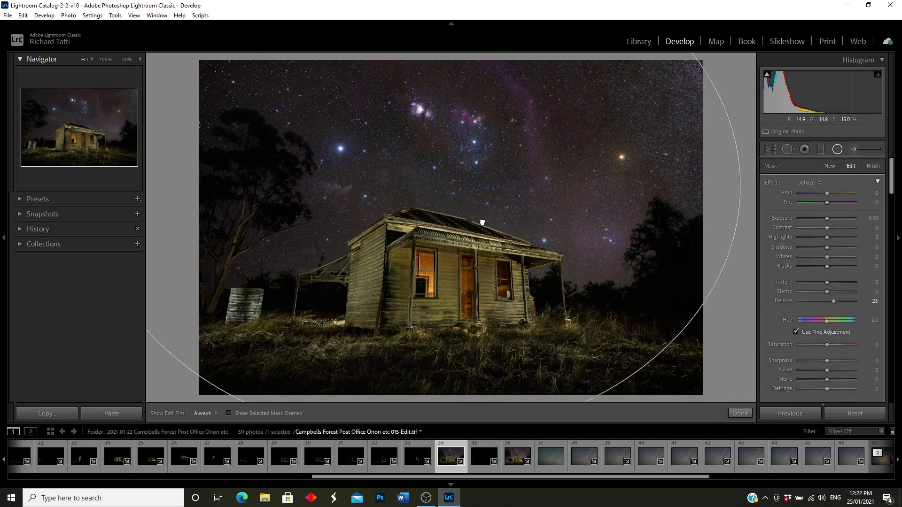
{"action": "left_click", "coordinate": [820, 183]}
{"action": "left_click", "coordinate": [778, 215]}
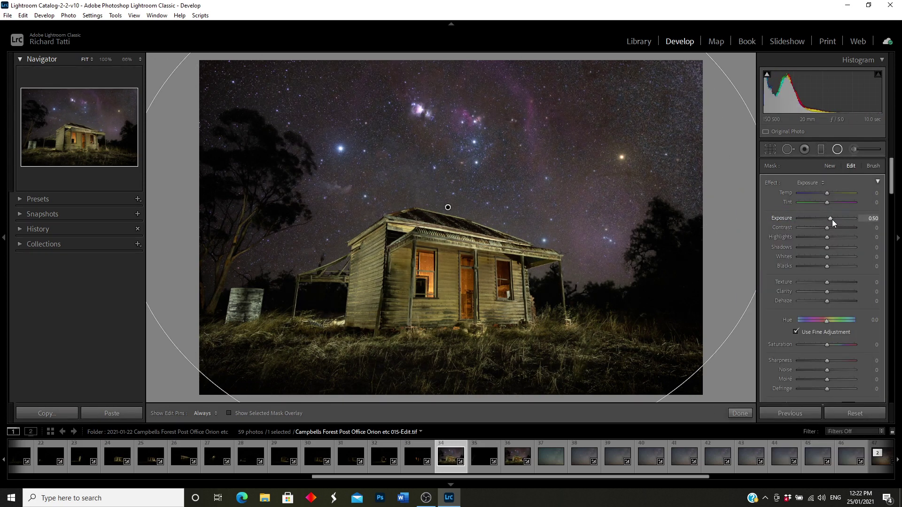
{"action": "left_click_drag", "start_coordinate": [830, 219], "coordinate": [820, 219]}
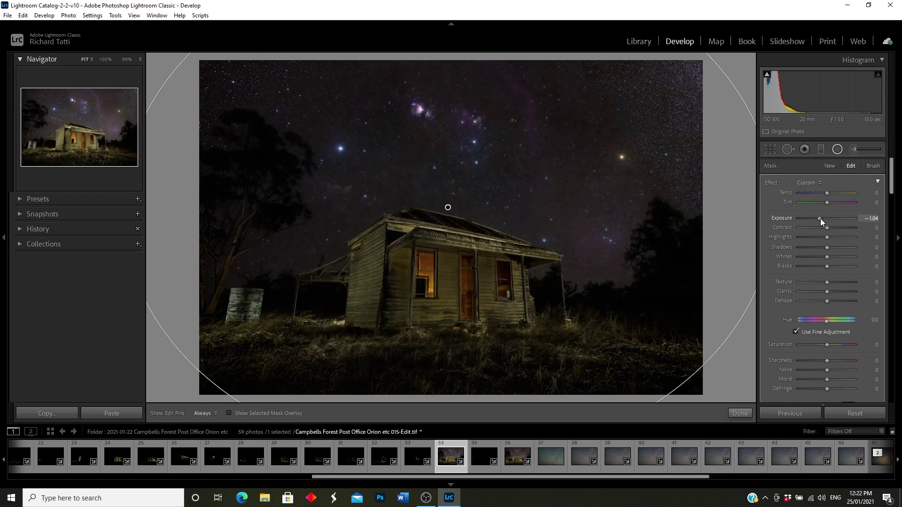
Step: Turn off the radial filter's inversion, recentre it on the cottage roof and check its coverage with the mask overlay
{"action": "scroll", "coordinate": [812, 385], "scroll_direction": "down", "scroll_amount": 3}
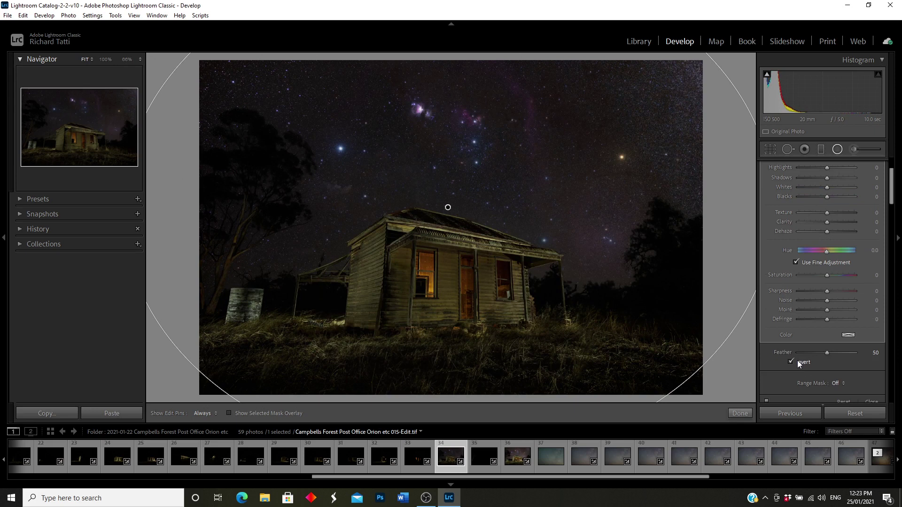
{"action": "left_click", "coordinate": [791, 361]}
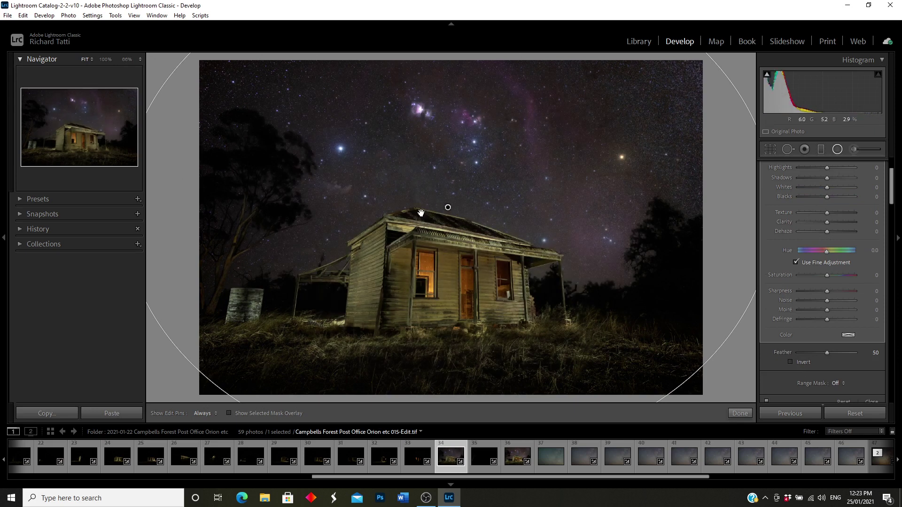
{"action": "left_click_drag", "start_coordinate": [462, 207], "coordinate": [470, 227]}
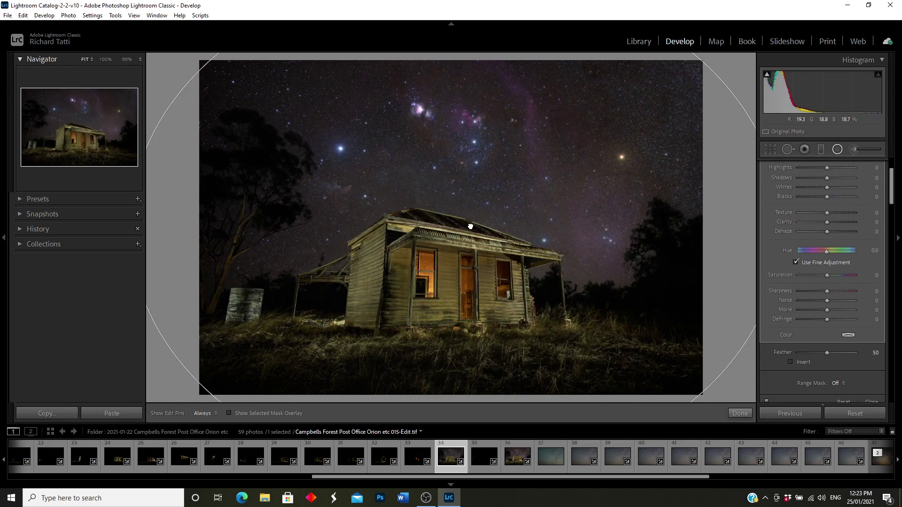
{"action": "left_click", "coordinate": [230, 414]}
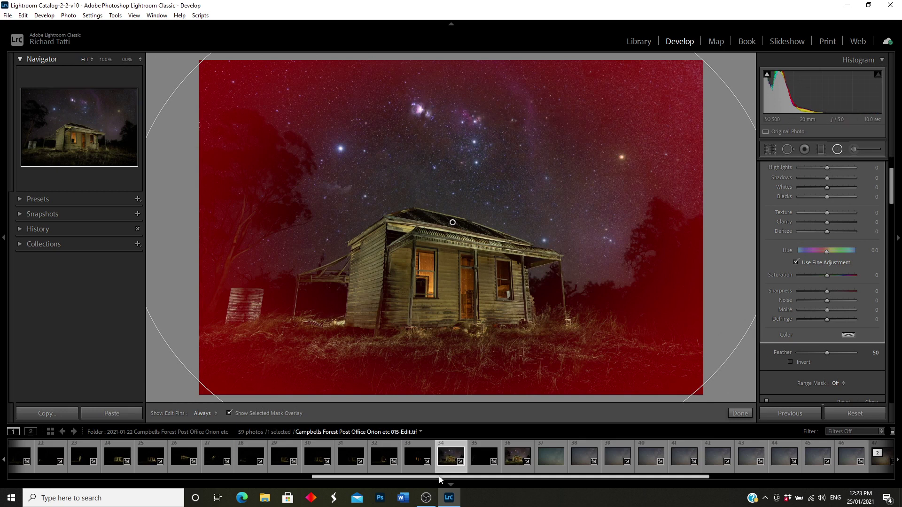
{"action": "left_click", "coordinate": [229, 414]}
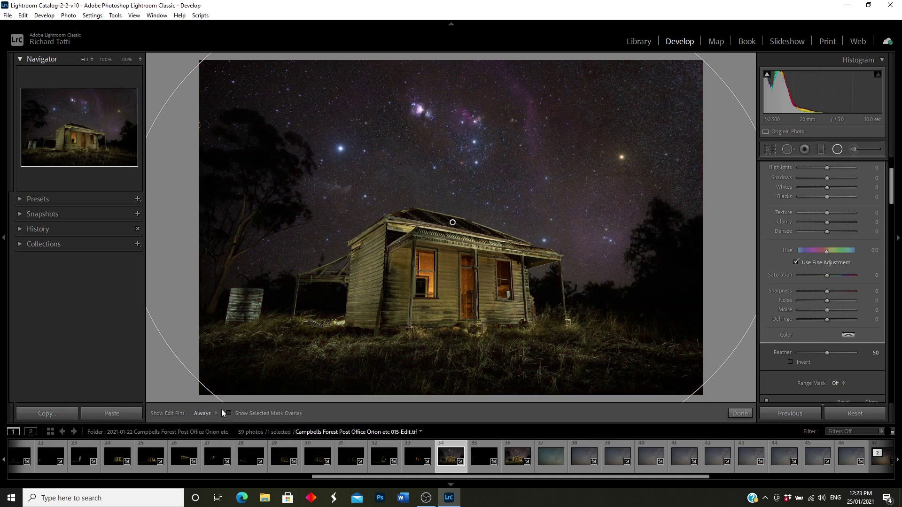
{"action": "left_click", "coordinate": [740, 414]}
Step: Set the photo's overall exposure to +0.20
{"action": "scroll", "coordinate": [829, 247], "scroll_direction": "up", "scroll_amount": 3}
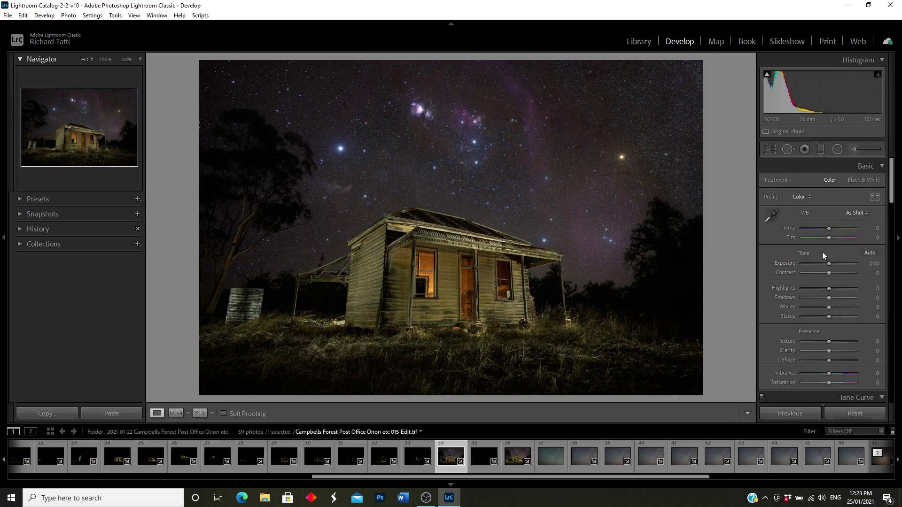
{"action": "scroll", "coordinate": [828, 263], "scroll_direction": "up", "scroll_amount": 4}
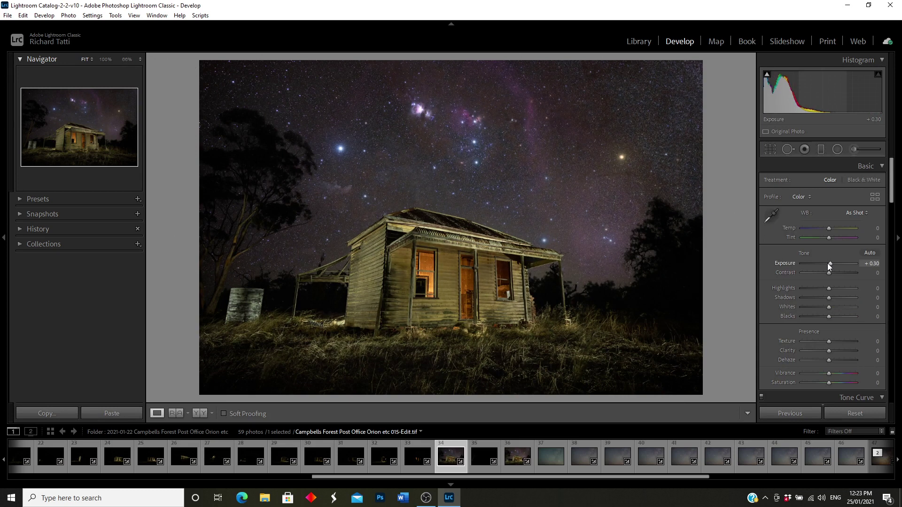
{"action": "scroll", "coordinate": [827, 263], "scroll_direction": "down", "scroll_amount": 1}
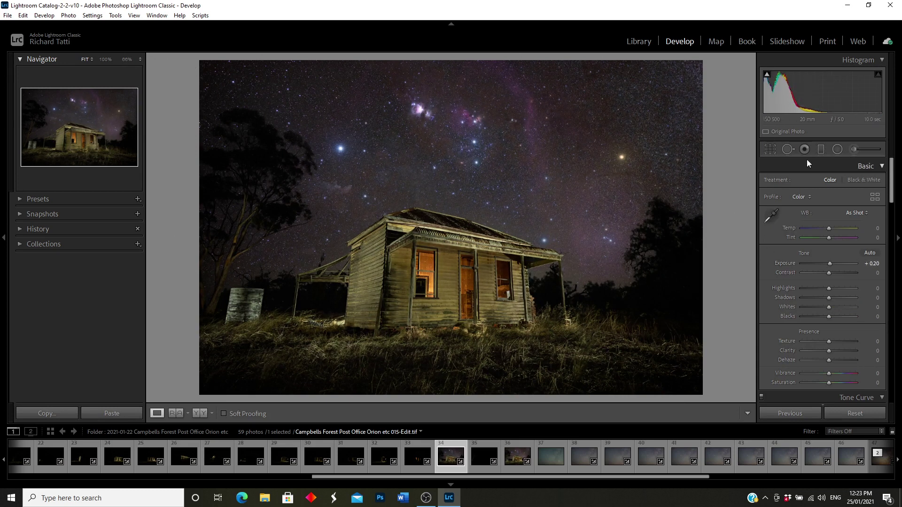
Step: Delete the radial filter centred on the cottage roof and finish the radial editing
{"action": "left_click", "coordinate": [838, 150]}
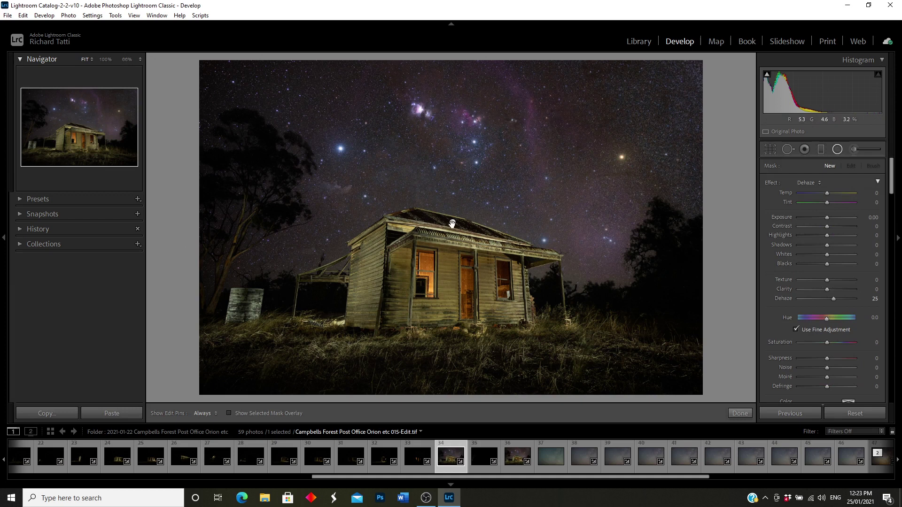
{"action": "double_click", "coordinate": [452, 224], "text": "ctrl"}
{"action": "key", "text": "Delete"}
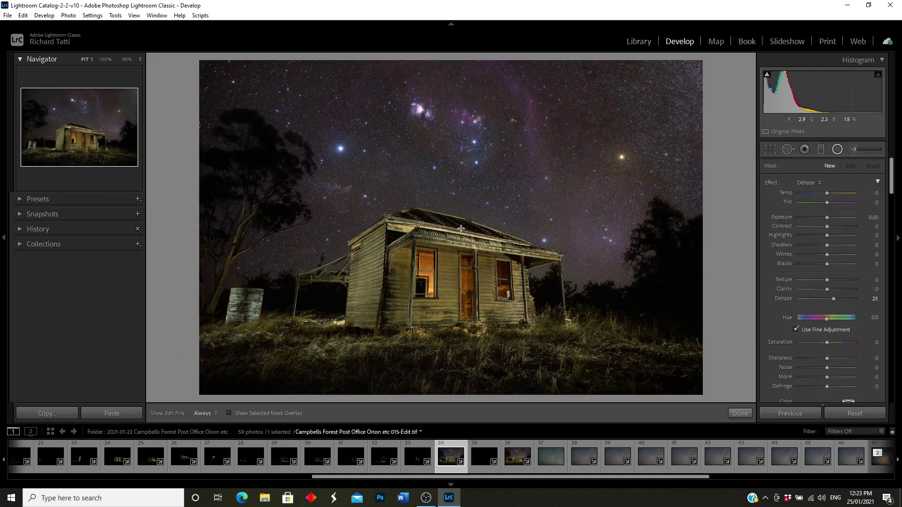
{"action": "left_click", "coordinate": [740, 414]}
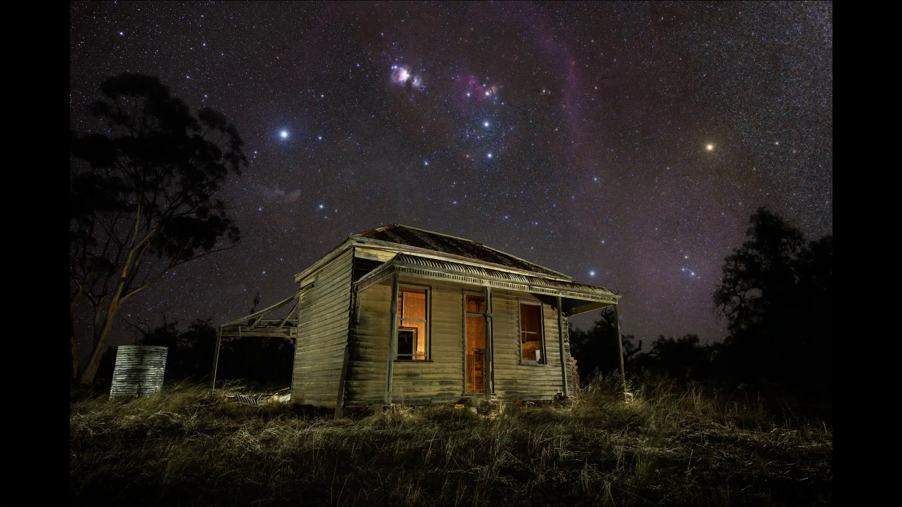